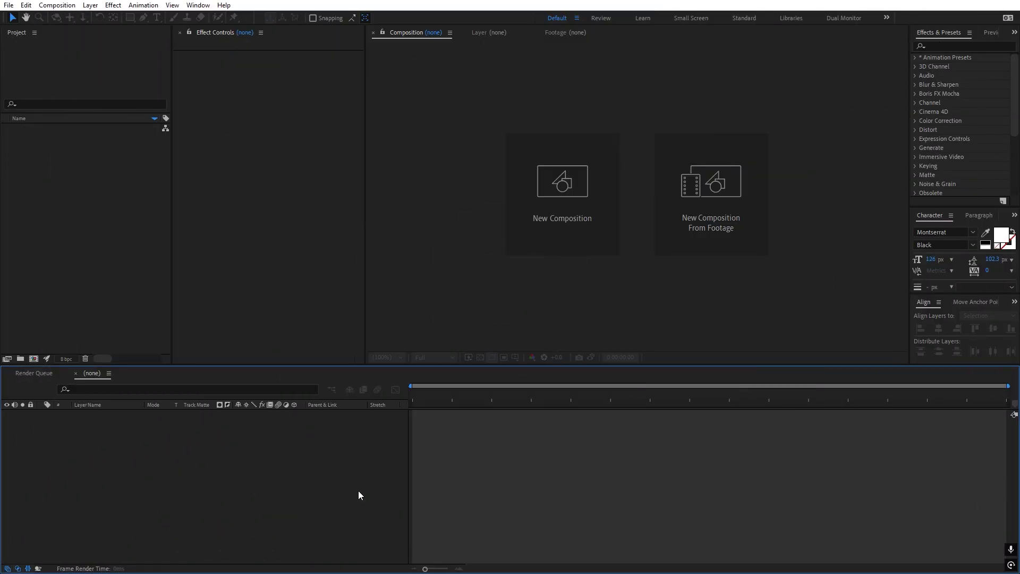
Create a 1920 x 1080, 30 fps composition named Main that uses the Cinema 4D renderer
left_click(57, 5)
left_click(63, 22)
type("Main")
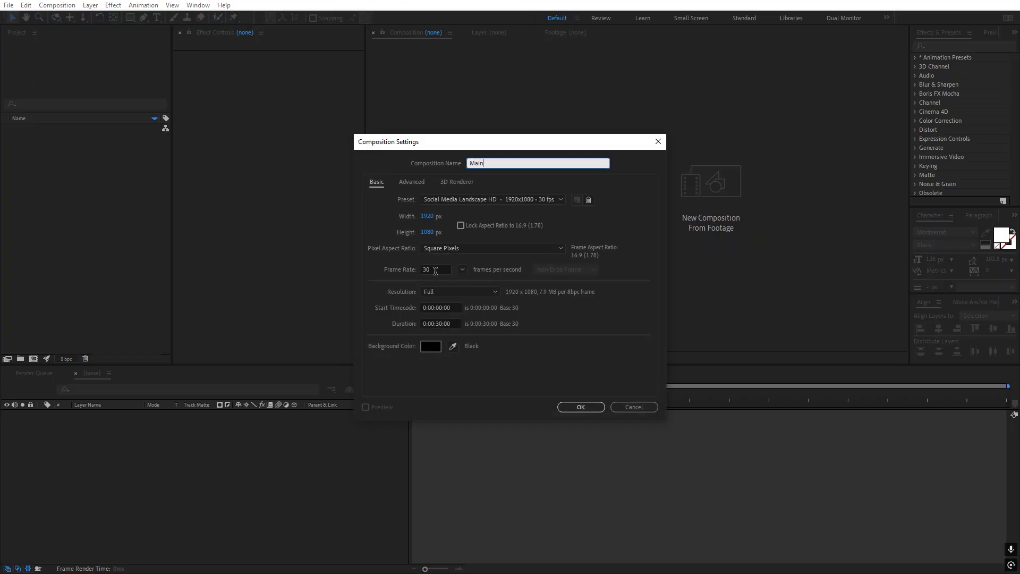
left_click(477, 372)
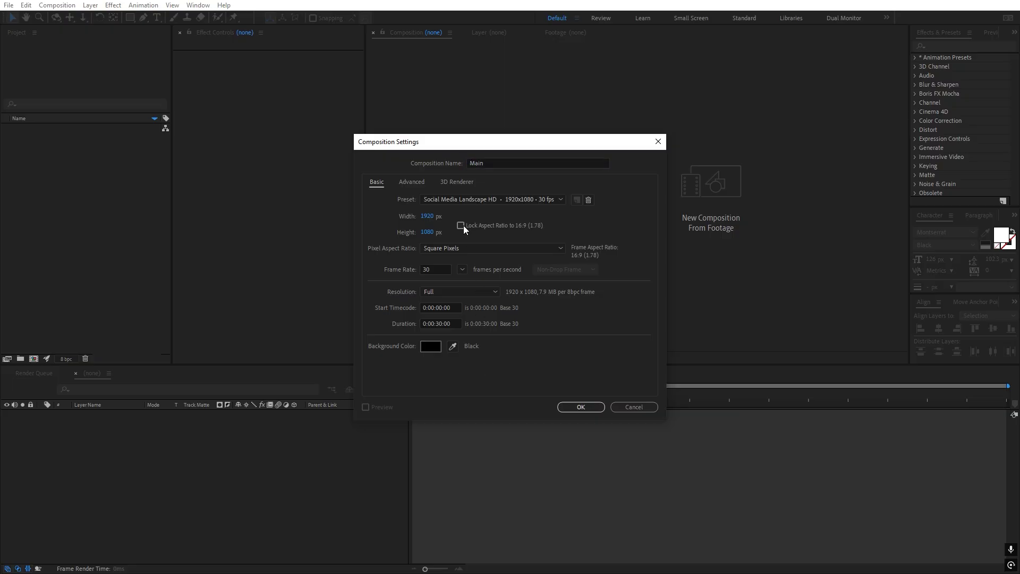
left_click(450, 182)
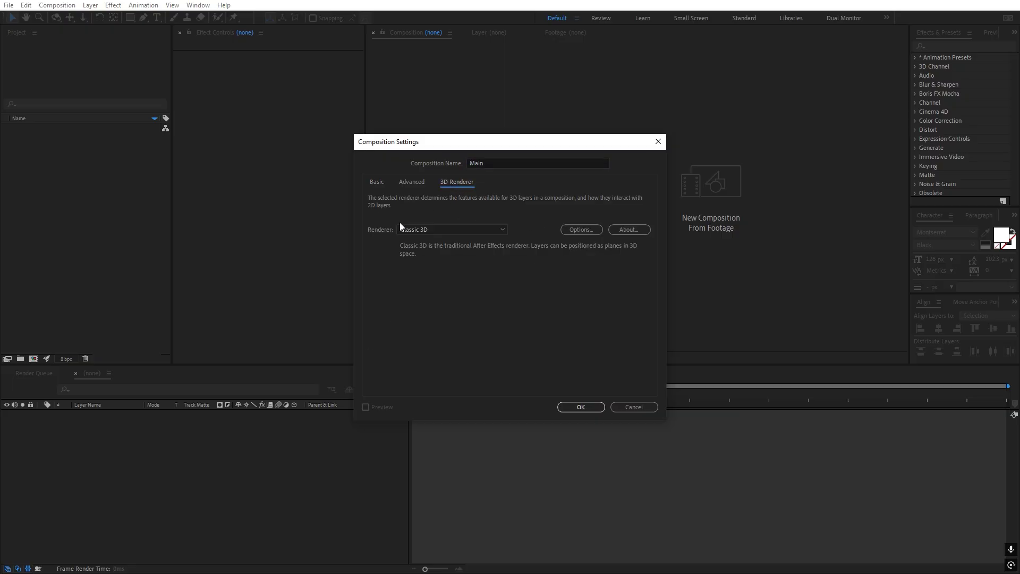
left_click(432, 229)
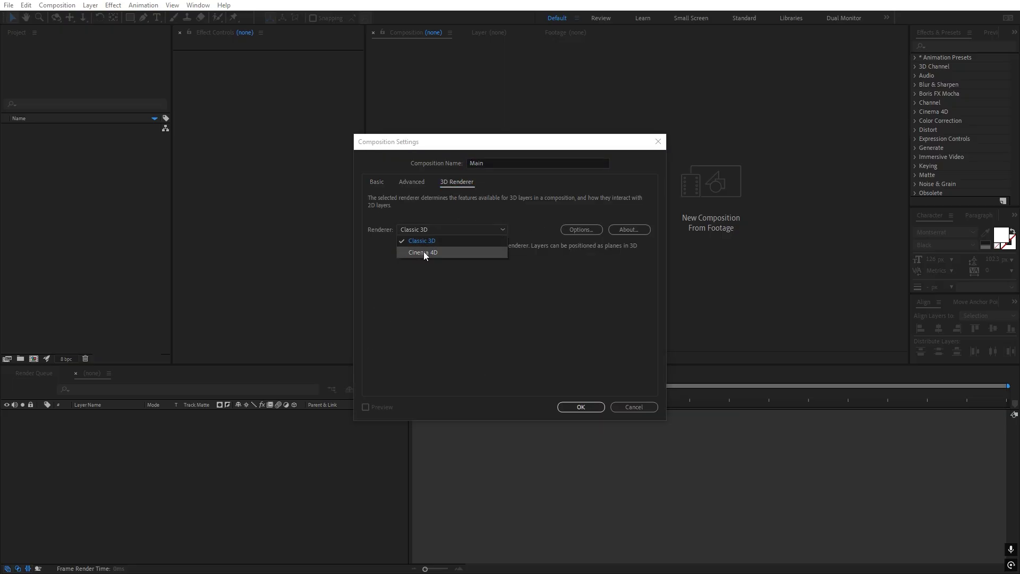
left_click(424, 253)
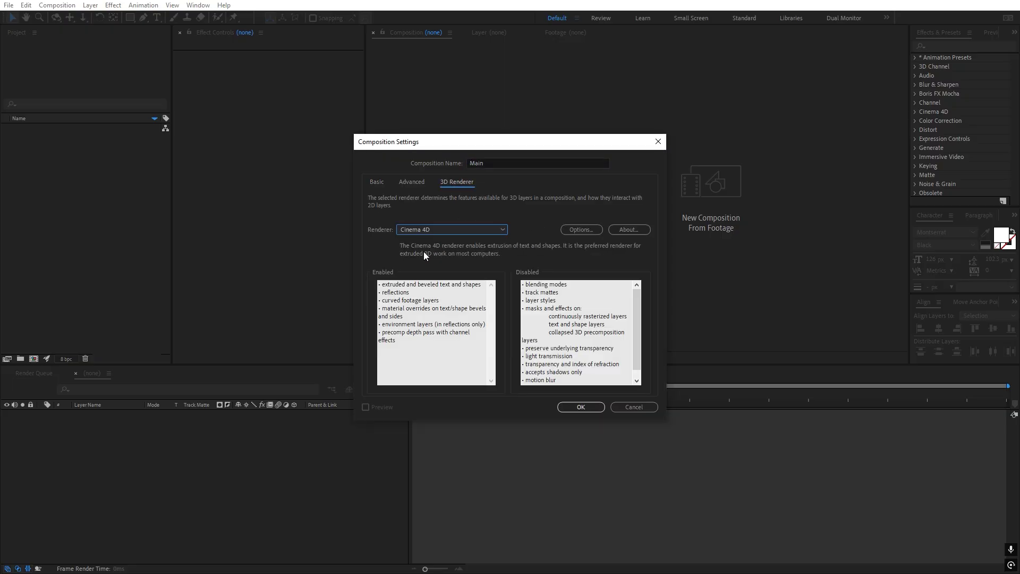
left_click(591, 408)
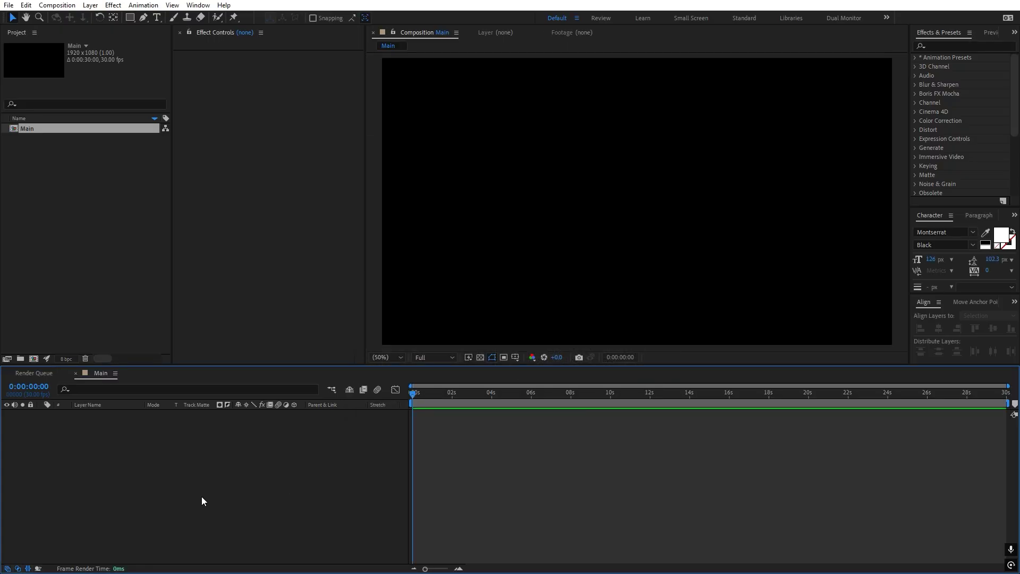
Add a white text layer reading MOTION and align it horizontally and vertically to the composition's centre
left_click(157, 18)
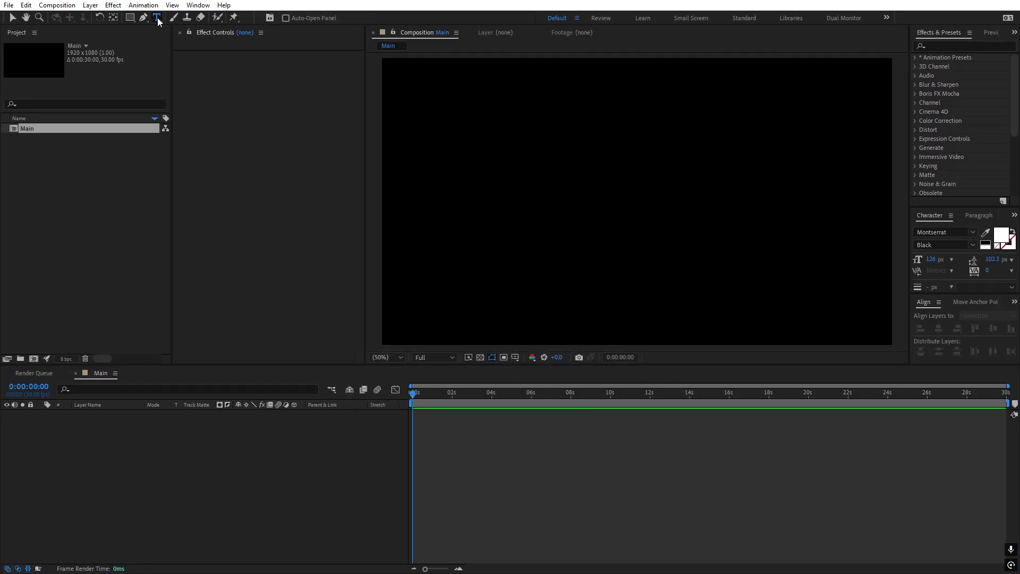
left_click(577, 199)
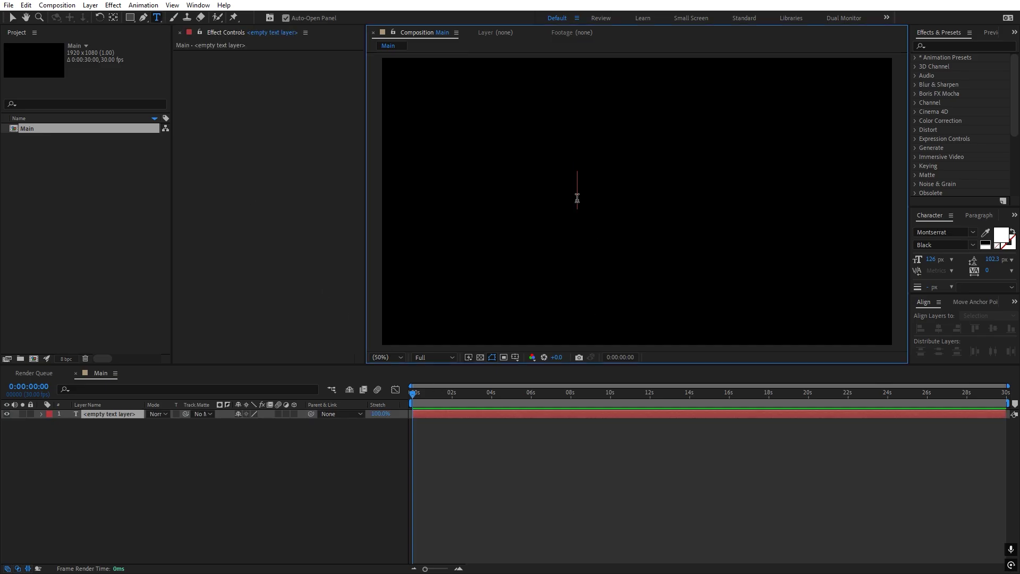
type("MOTION")
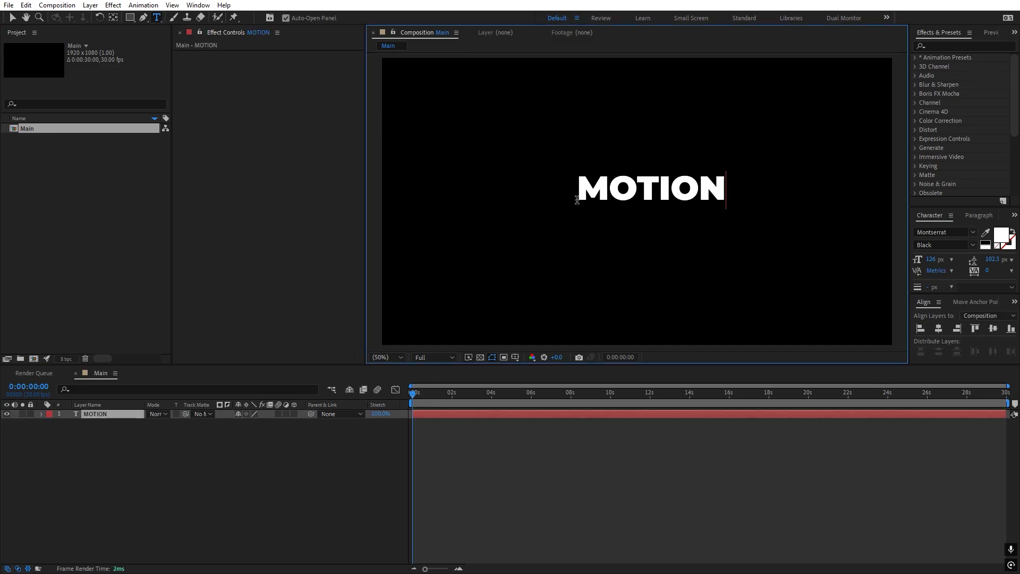
left_click(938, 328)
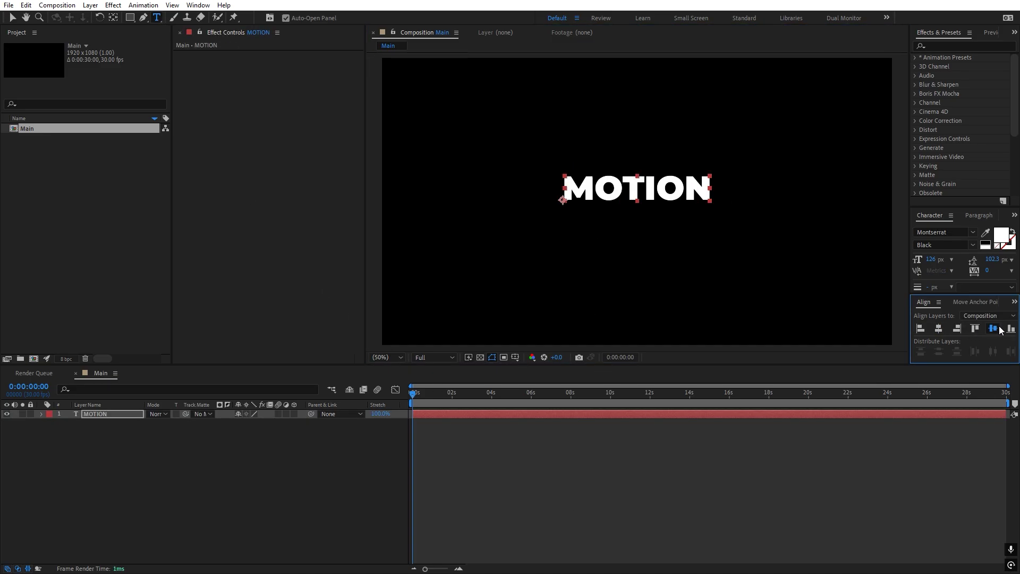
left_click(993, 329)
key("v")
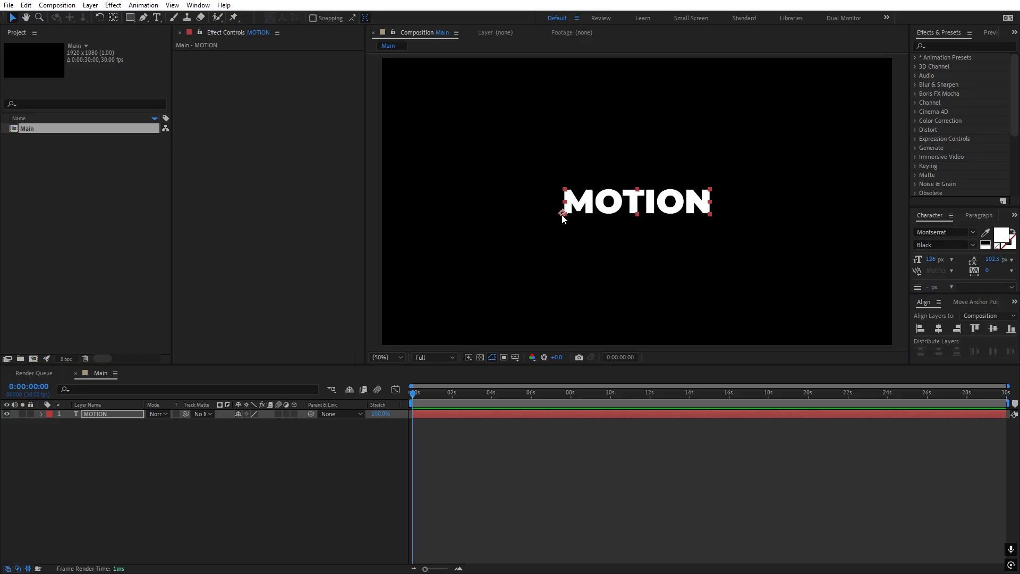
Centre the anchor point on the MOTION text and scale the text up slightly about its middle
left_click(112, 417)
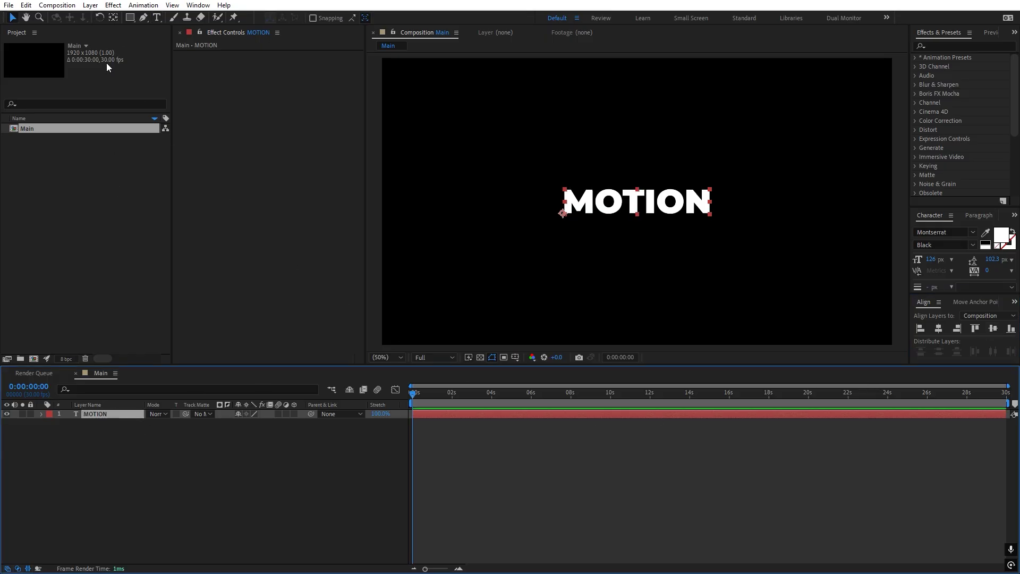
double_click(113, 18)
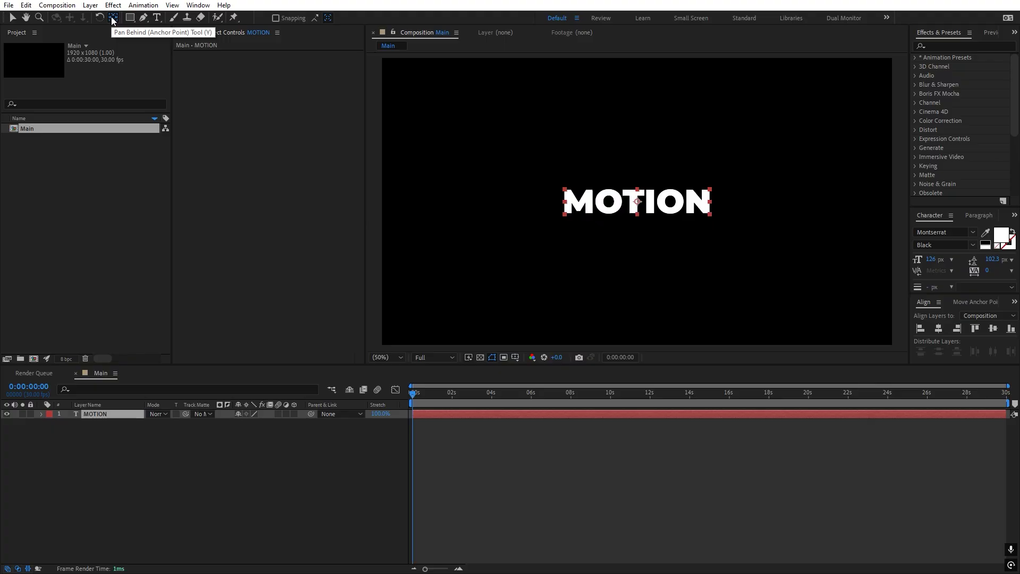
left_click(579, 377)
key("v")
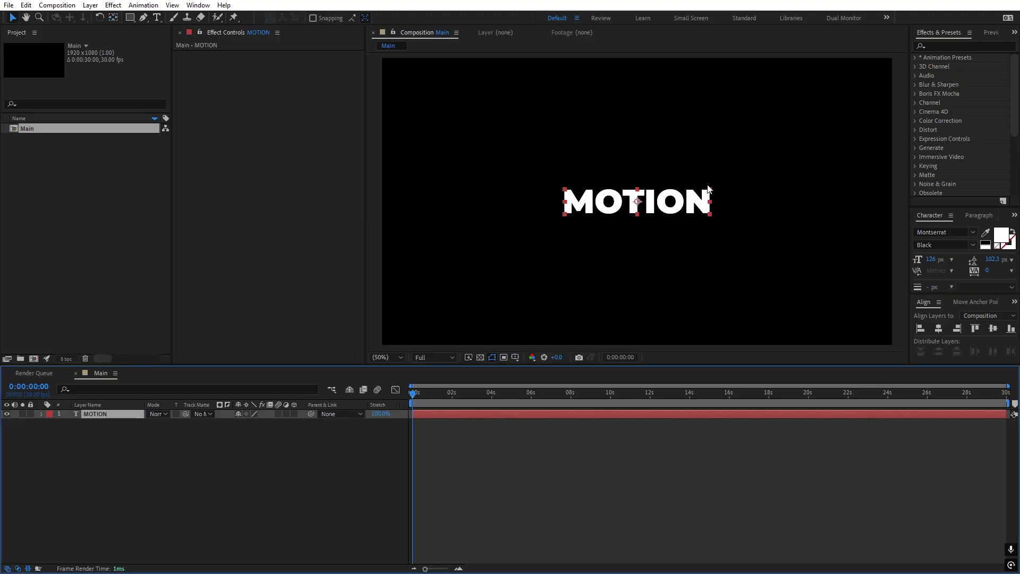
left_click(118, 439)
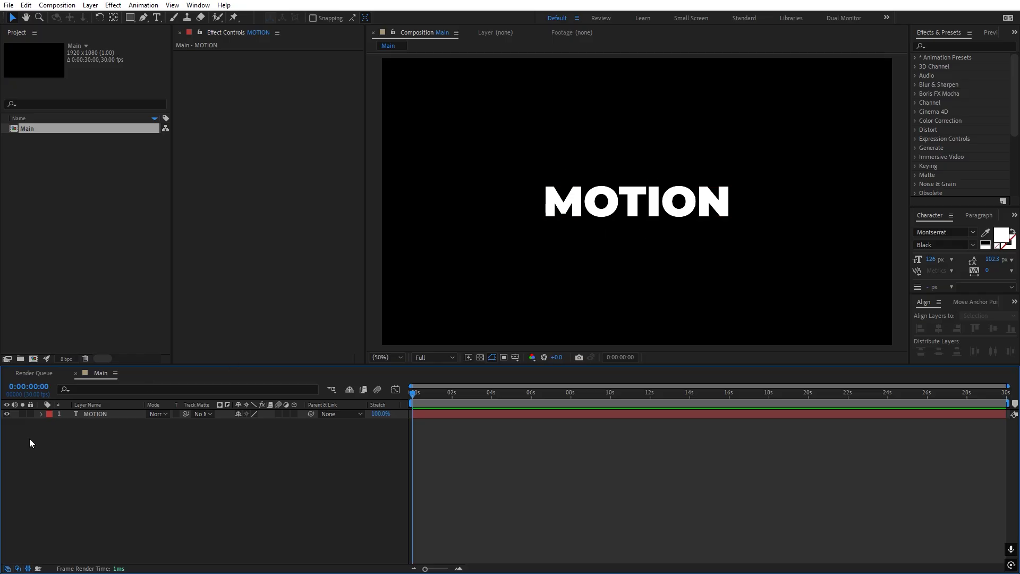
Duplicate the MOTION layer, change the copy's text to NATIONS and centre it horizontally in the composition
left_click(94, 413)
key("ctrl+d")
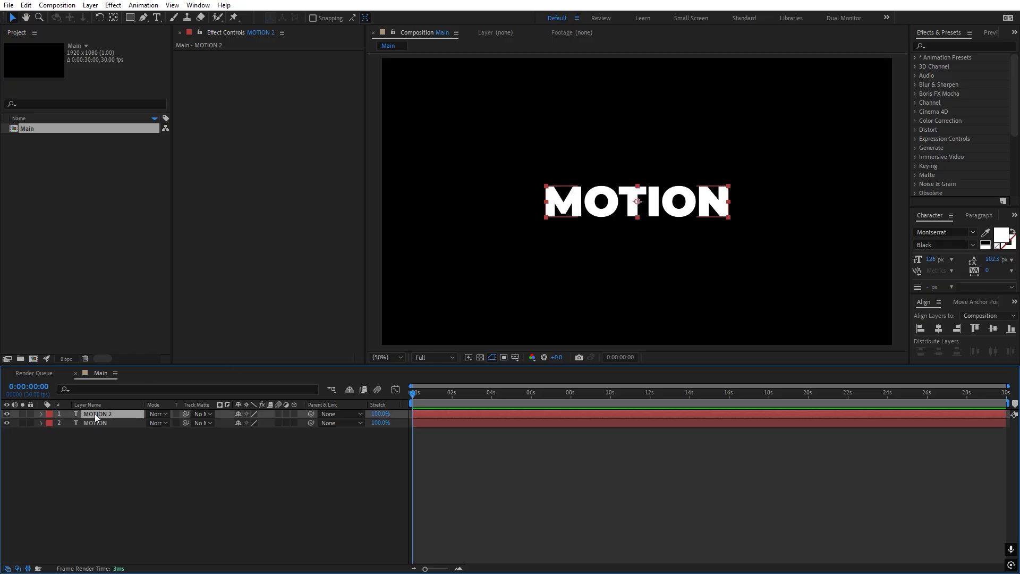
key("ctrl+t")
type("NATIONS")
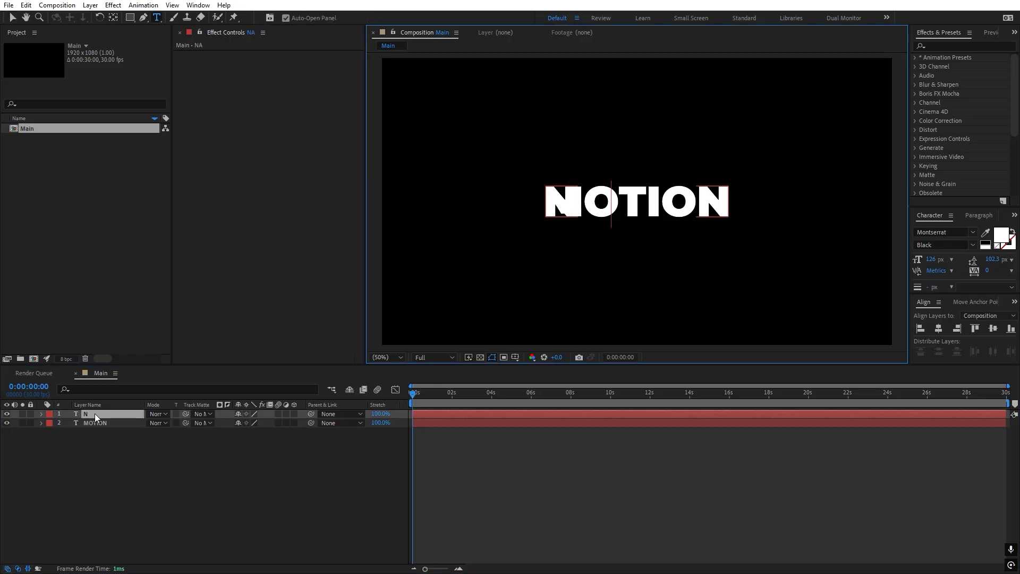
left_click(939, 329)
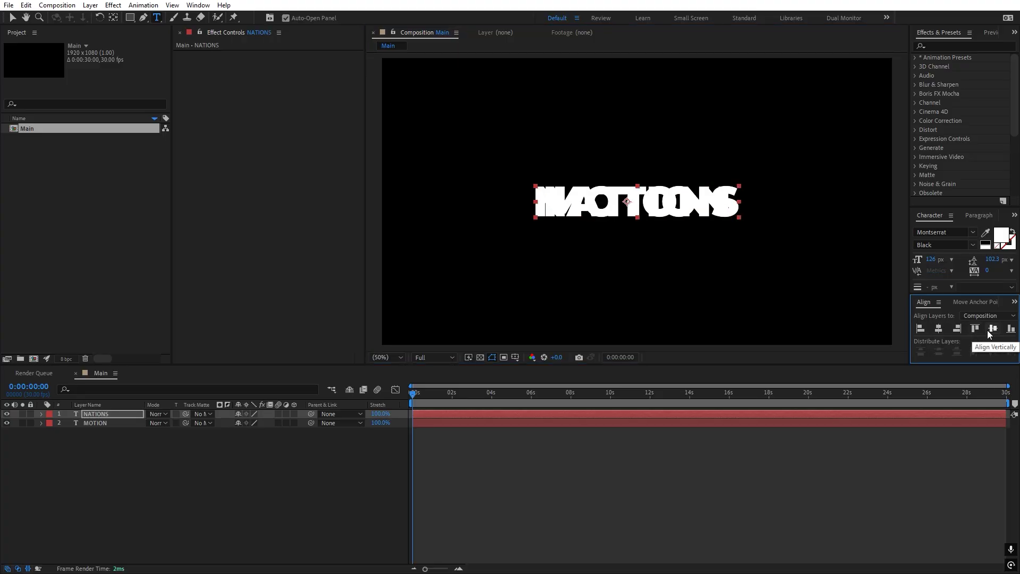
left_click(549, 529)
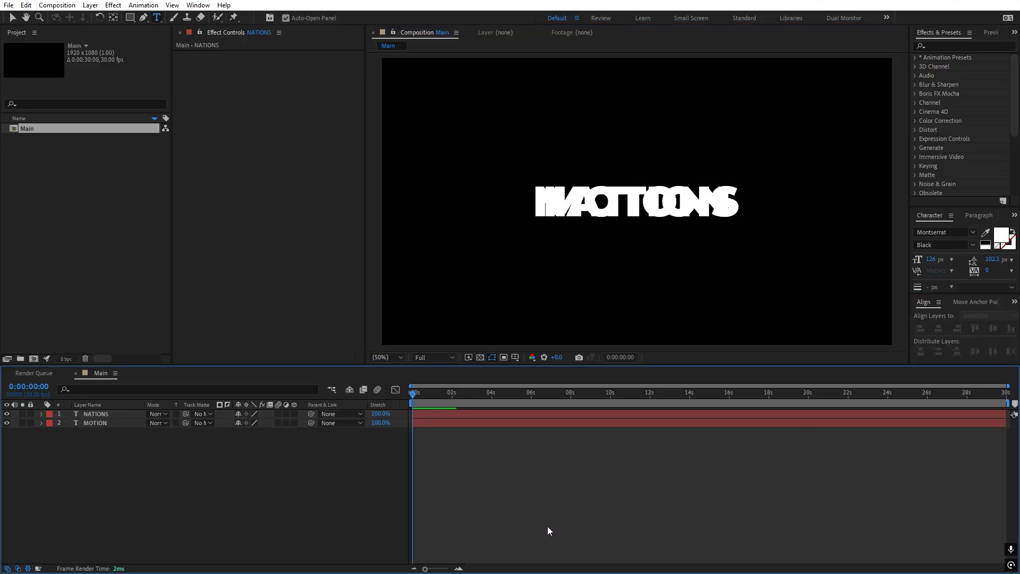
Set the fill colour of the MOTION text to red FF0000
left_click(114, 423)
left_click(1001, 235)
type("FF0000")
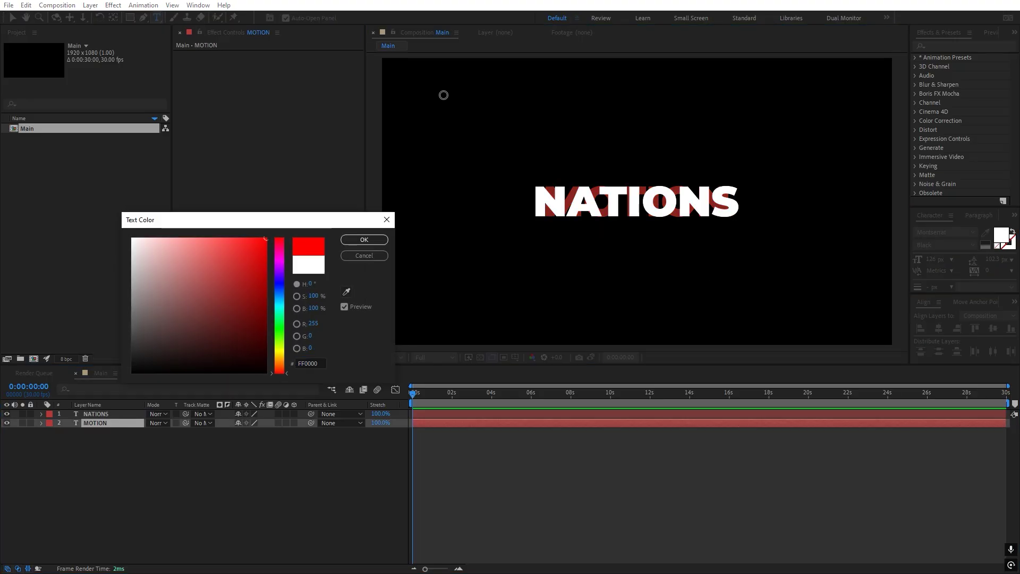
left_click(362, 240)
Set the fill colour of the NATIONS text to red FF0000
left_click(638, 202)
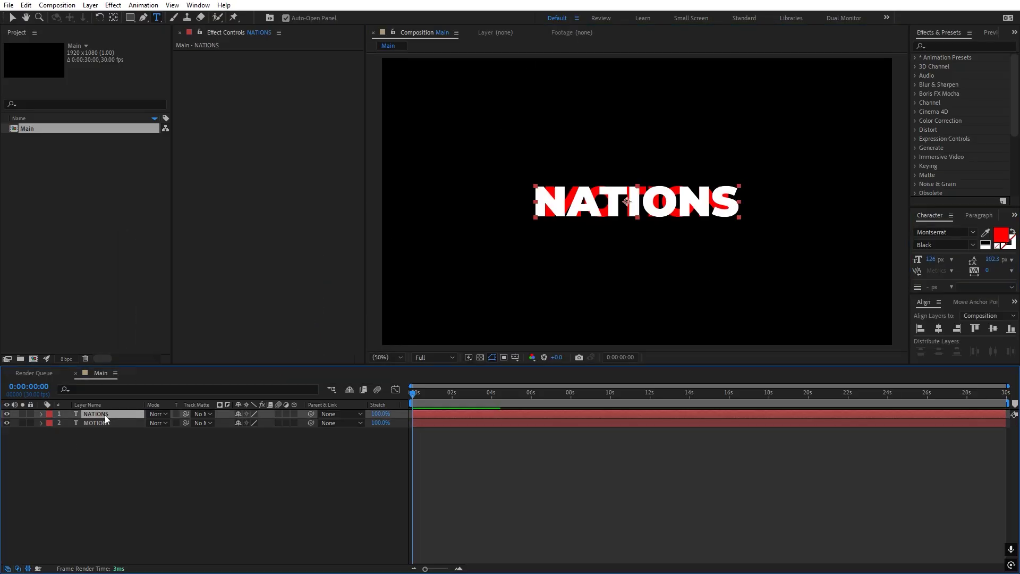
left_click(1004, 237)
type("FF0000")
left_click(364, 240)
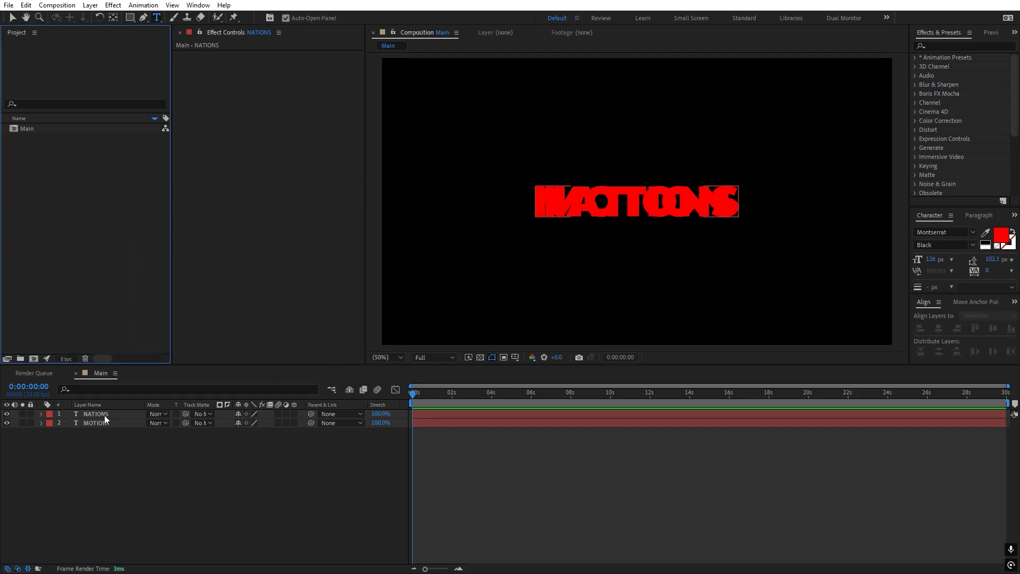
Duplicate the NATIONS layer and replace the copy's text with the single letter M
left_click(93, 422)
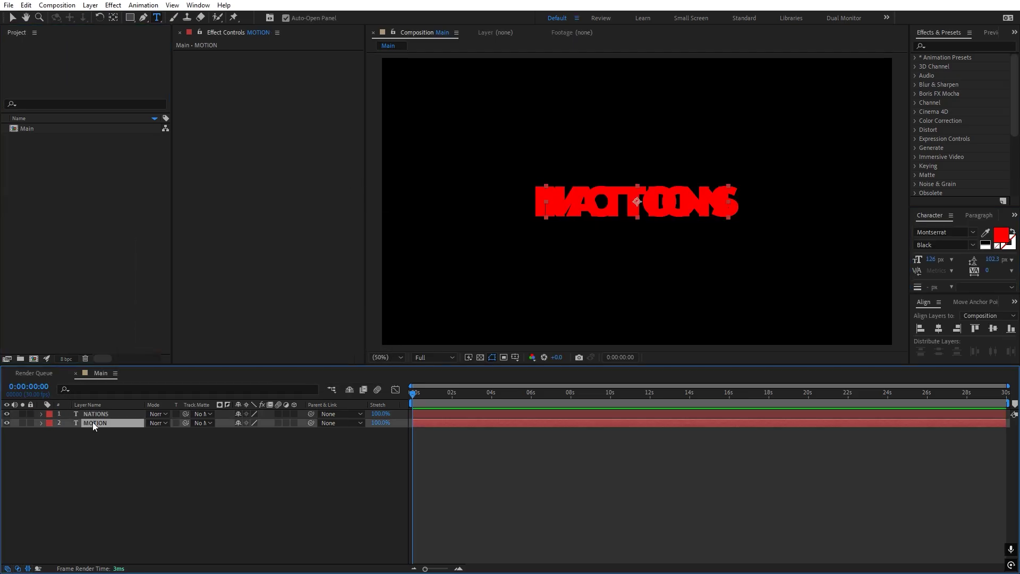
left_click(97, 416)
key("ctrl+d")
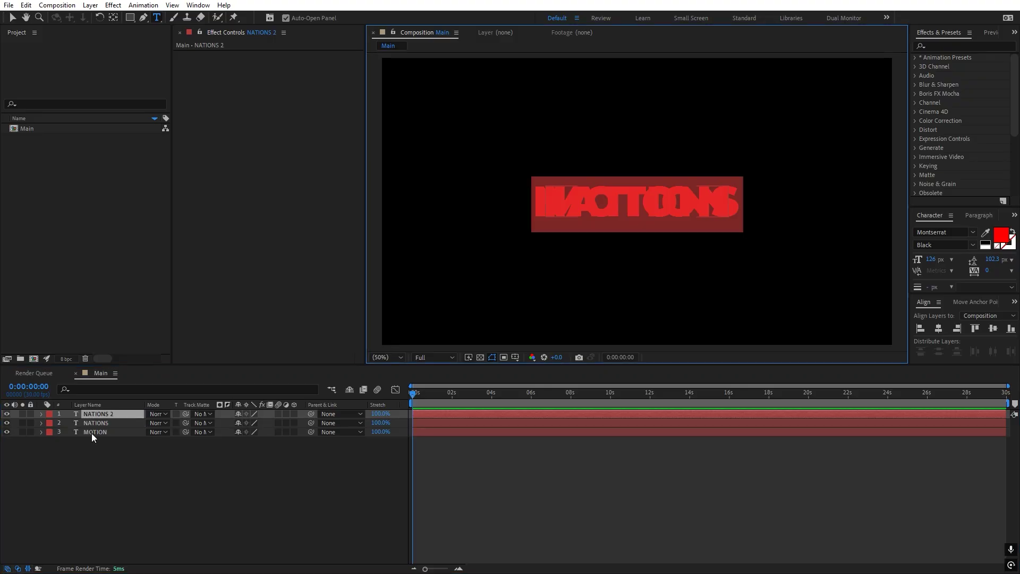
type("M")
Set the fill colour of the M letter to white FFFFFF
double_click(111, 413)
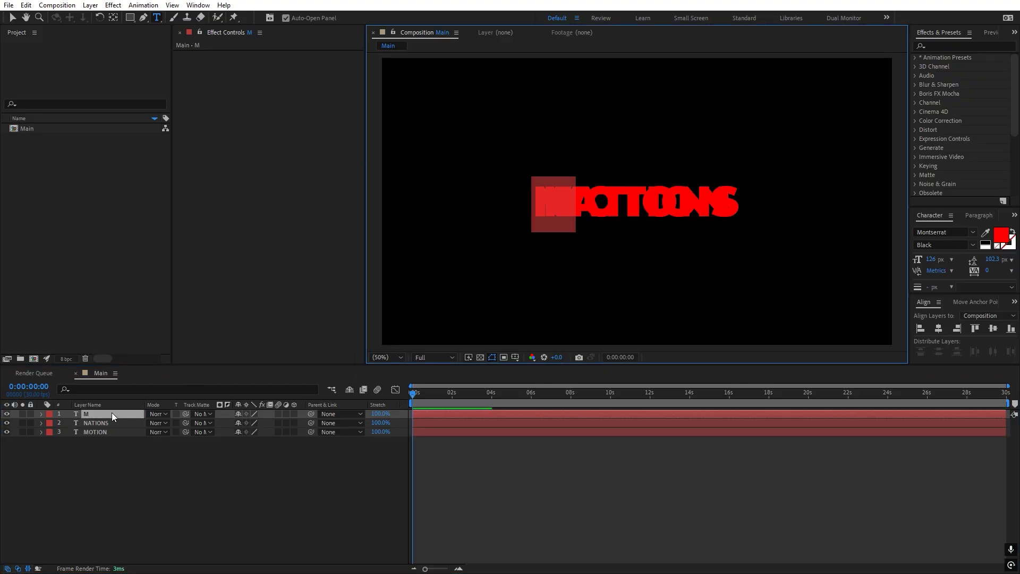
left_click(1001, 234)
left_click(132, 238)
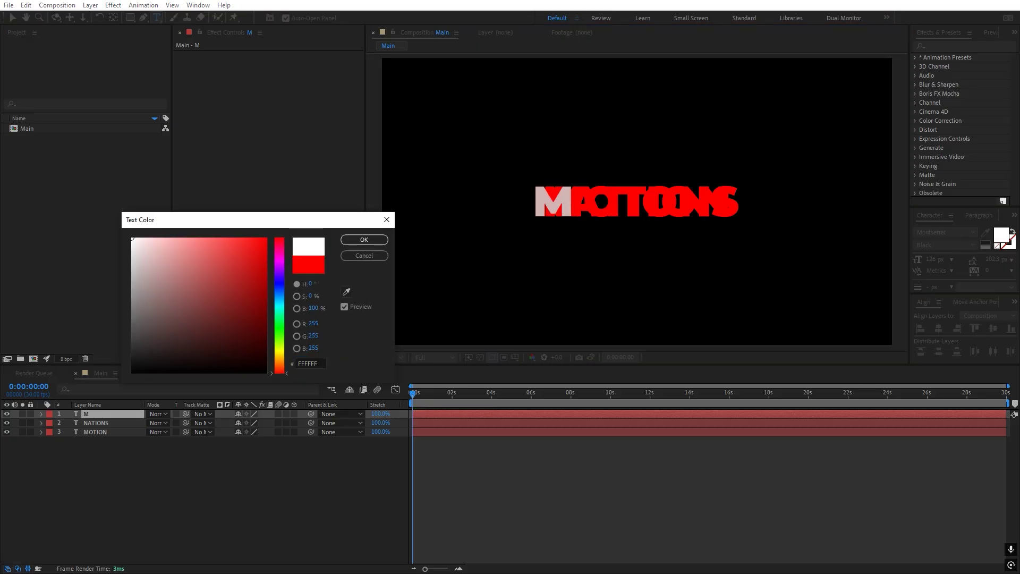
left_click(371, 240)
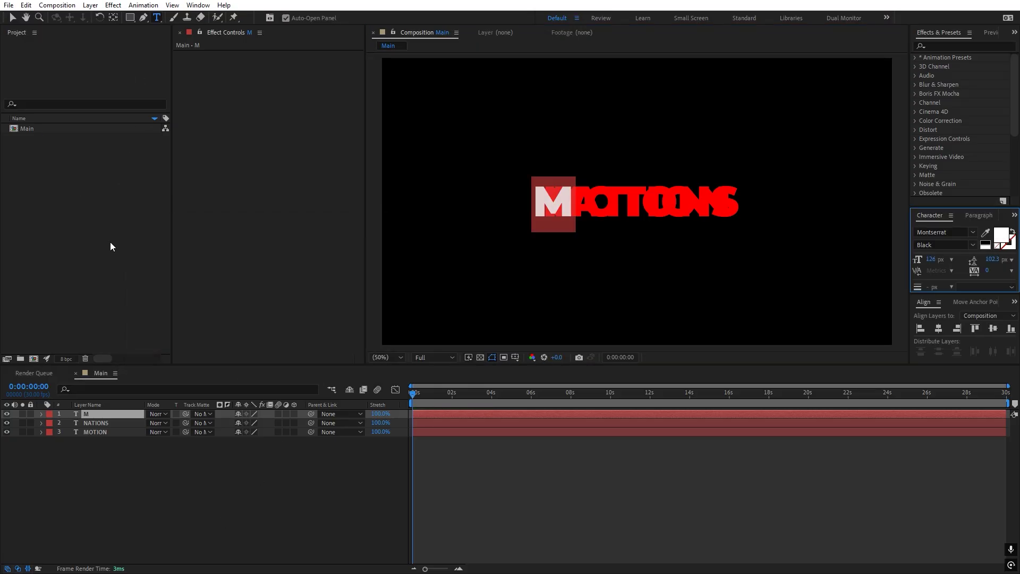
left_click(161, 476)
Centre the anchor point of the M layer on its letter
key("y")
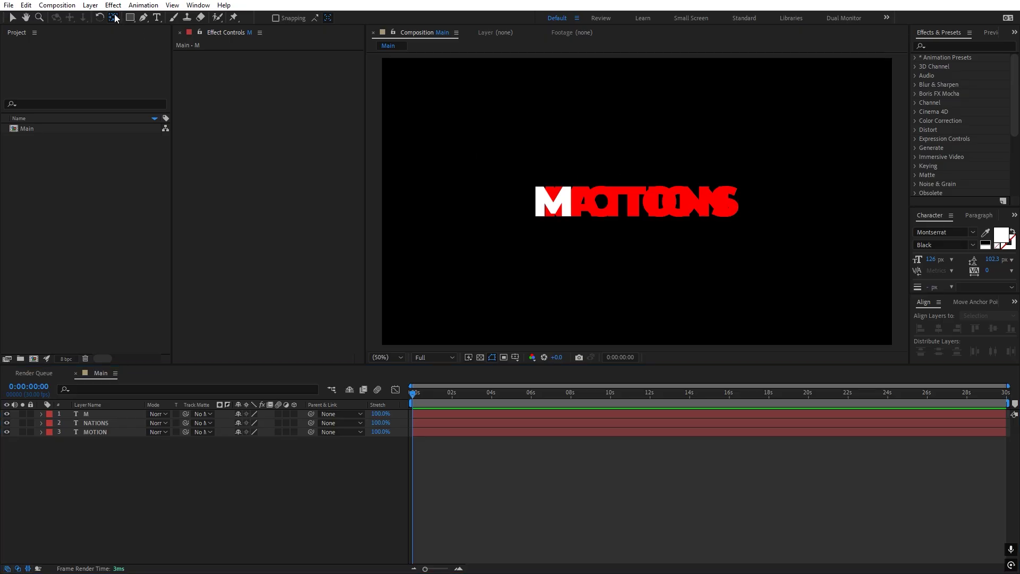
left_click(122, 413)
double_click(113, 17)
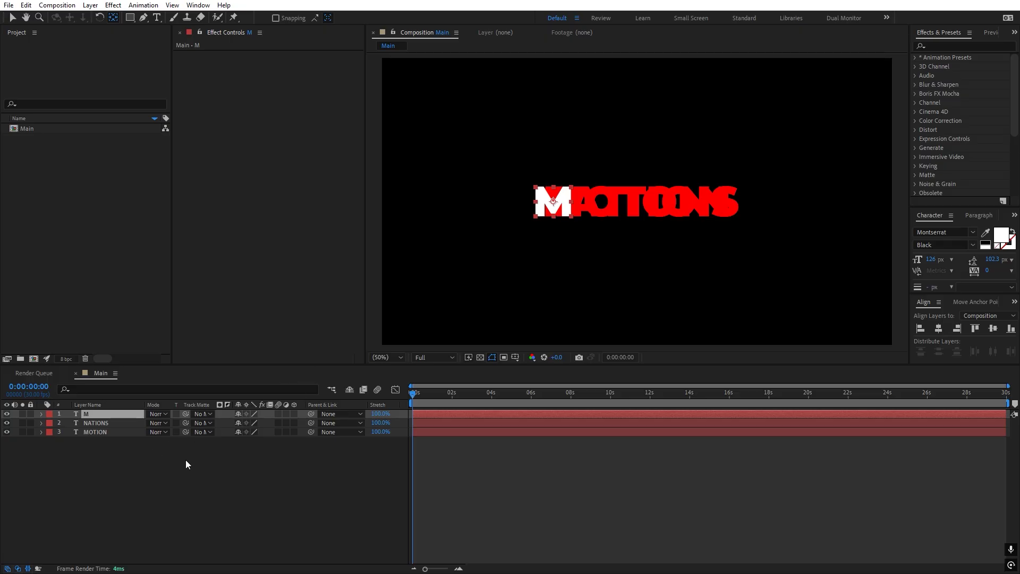
left_click(132, 451)
Hide the NATIONS layer and move the white M exactly over the first letter of MOTION
left_click(89, 422)
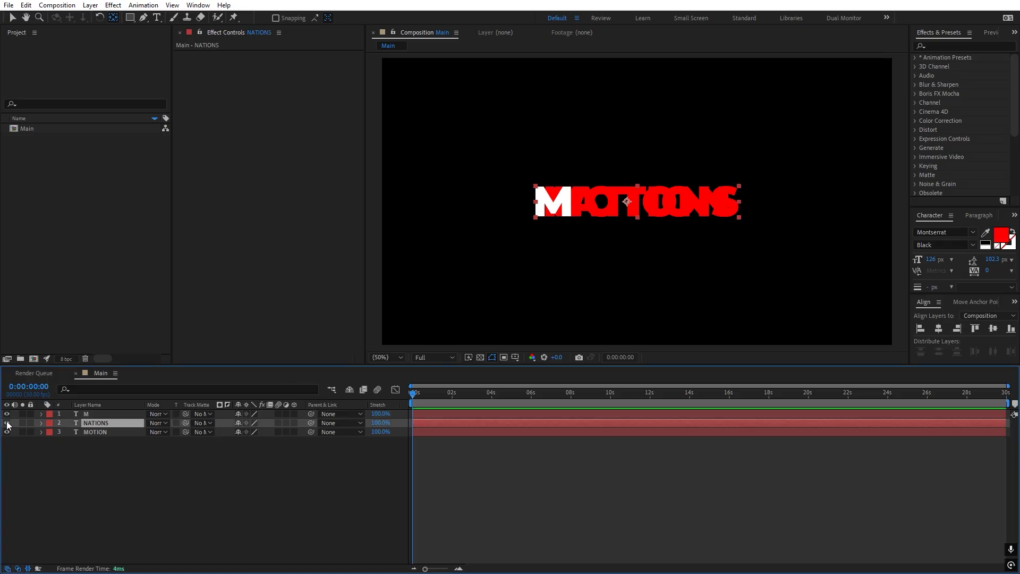
left_click(6, 422)
left_click(98, 414)
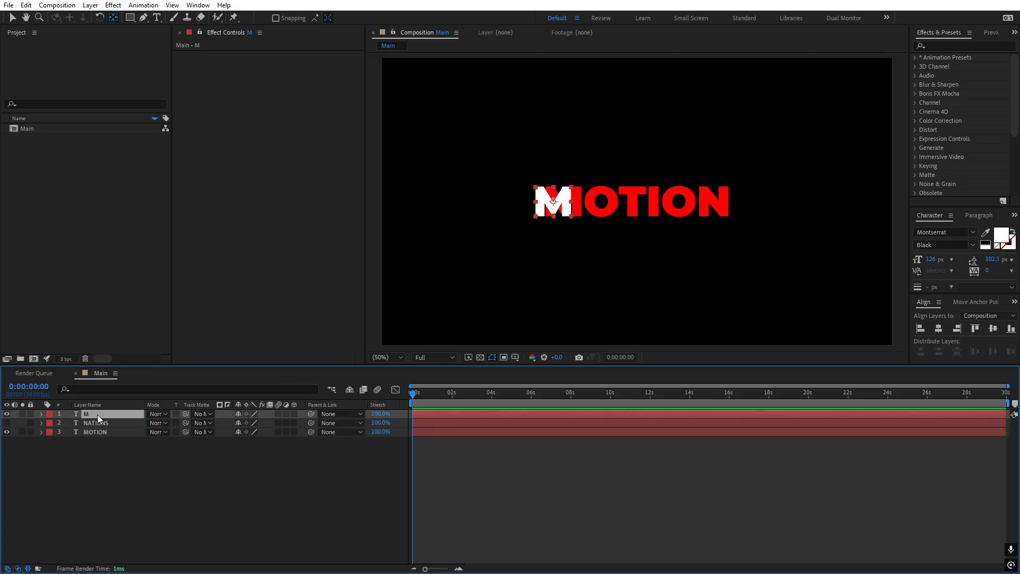
key("v")
key("slash")
left_click_drag(483, 207, 499, 204)
key("Return")
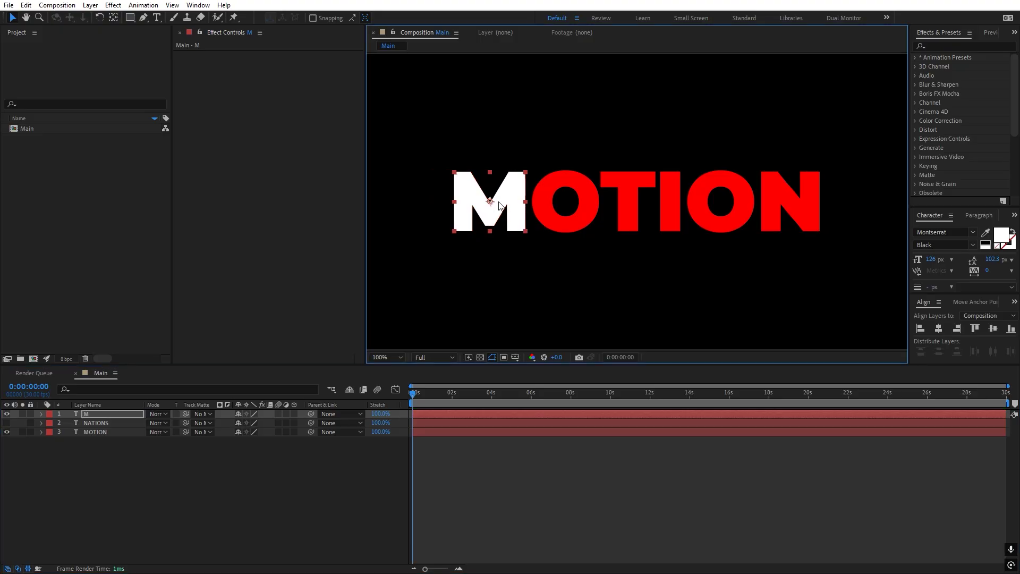
Make the M layer 3D and set its extrusion depth to 50
left_click(294, 413)
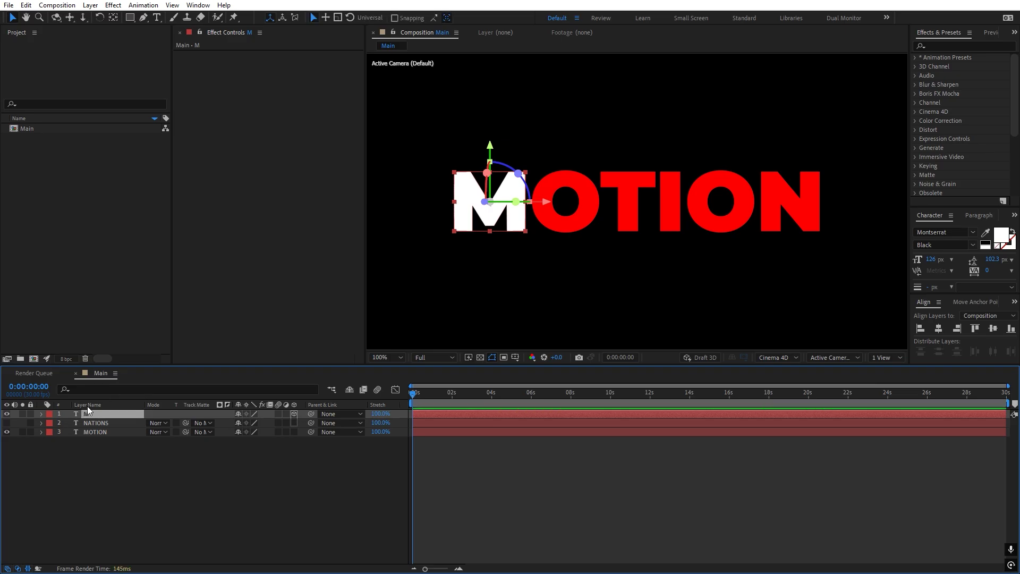
left_click(42, 413)
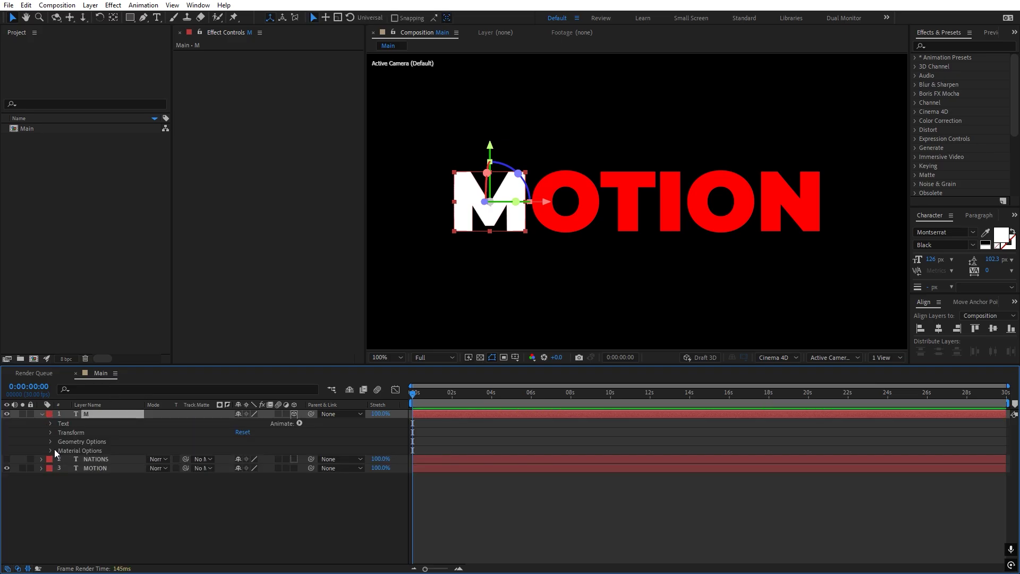
left_click(50, 441)
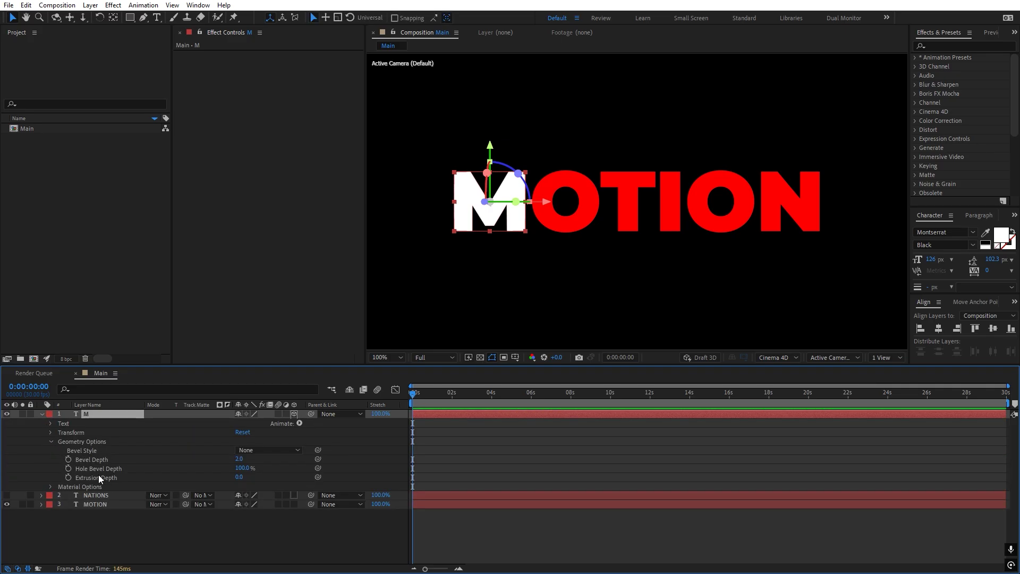
left_click(99, 477)
left_click(239, 476)
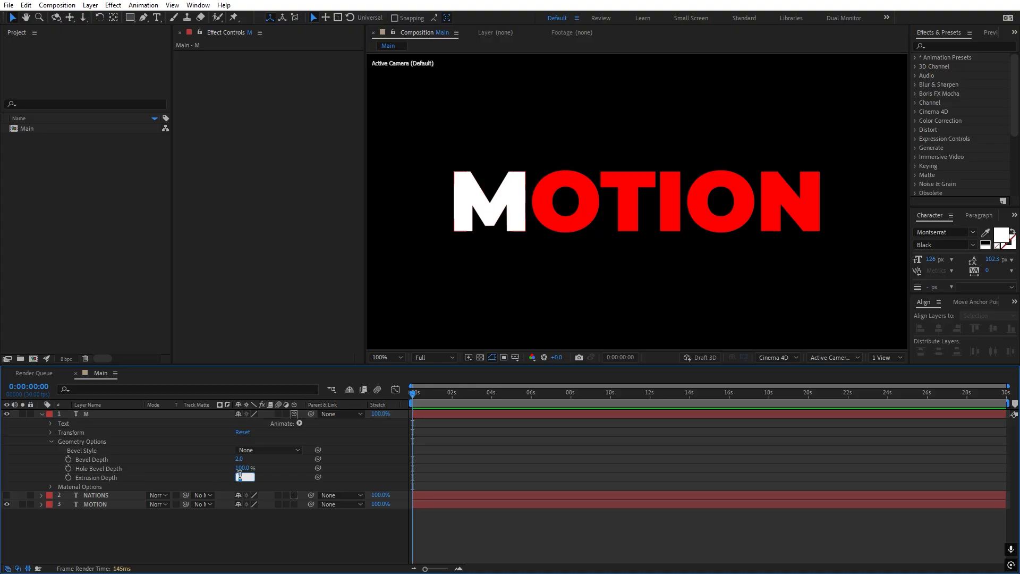
key("Return")
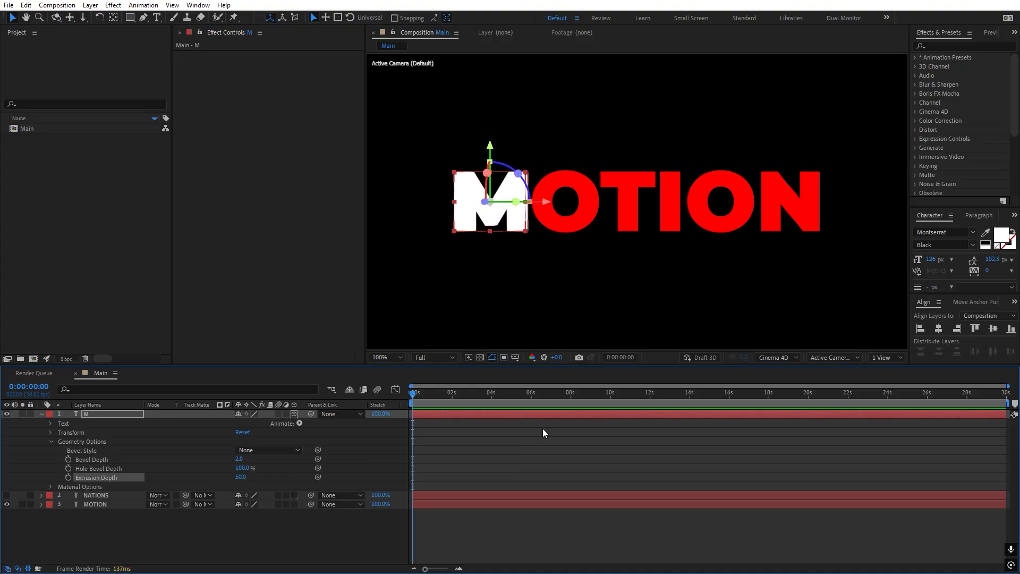
left_click(524, 463)
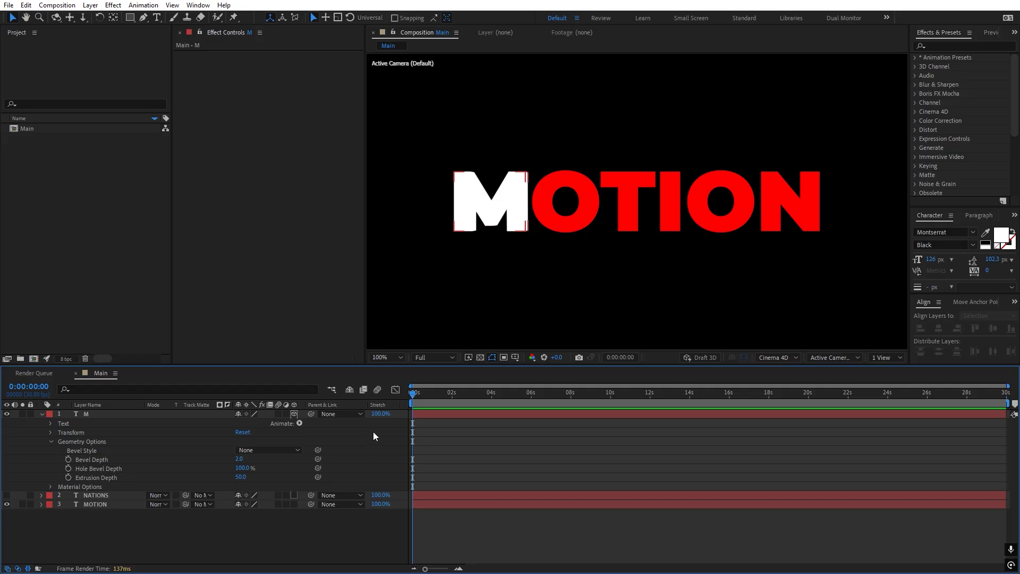
Add a side colour text animator to the M layer and set the colour to blue 00A8FF
left_click(299, 423)
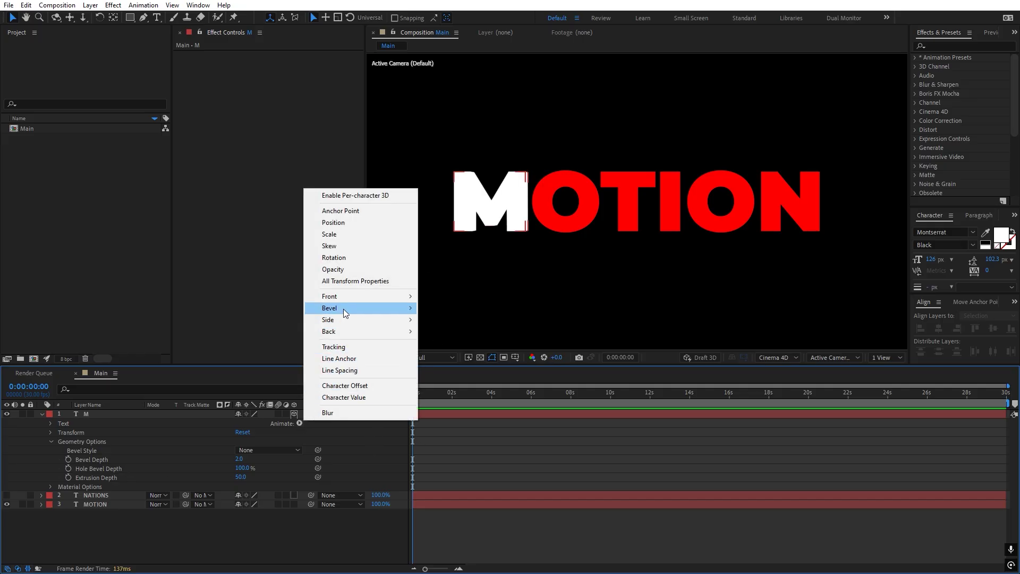
mouse_move(340, 320)
mouse_move(482, 321)
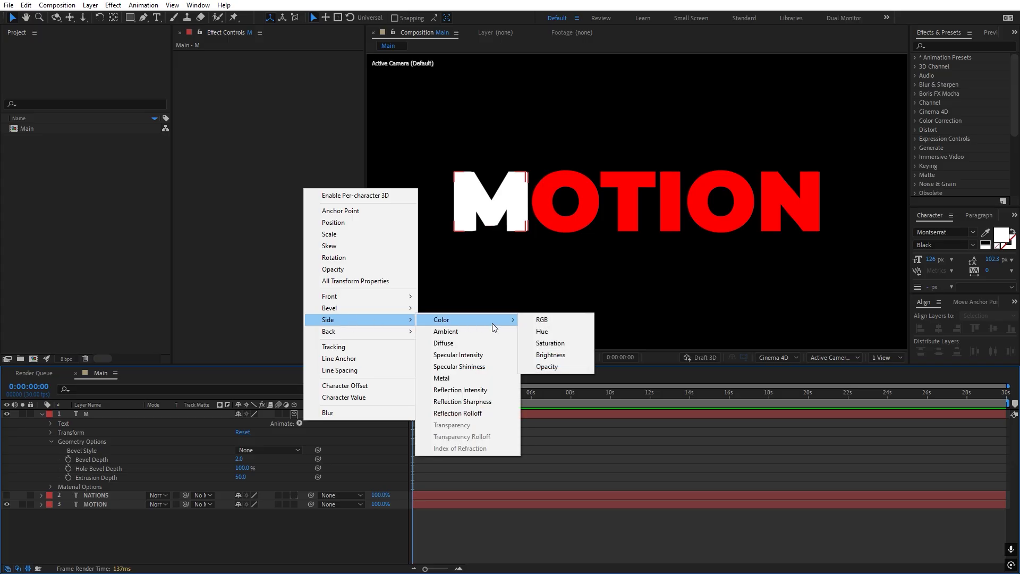
left_click(538, 321)
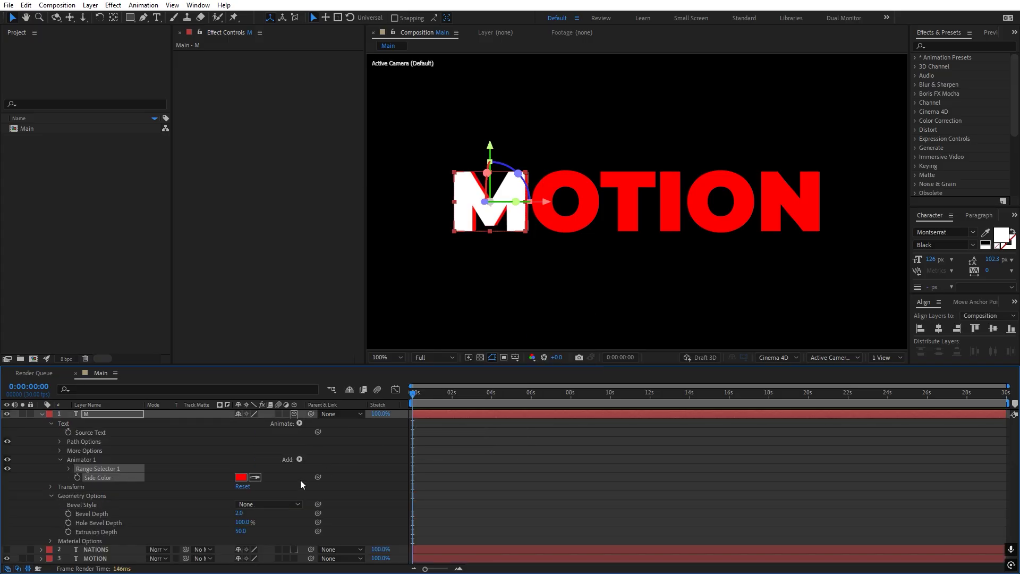
left_click(245, 477)
left_click_drag(285, 307, 284, 298)
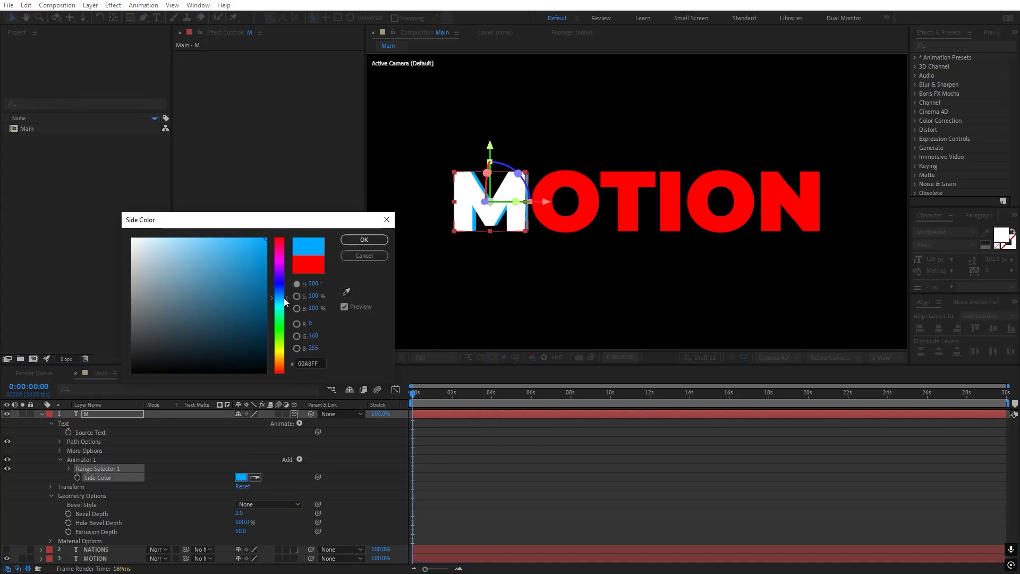
left_click(362, 240)
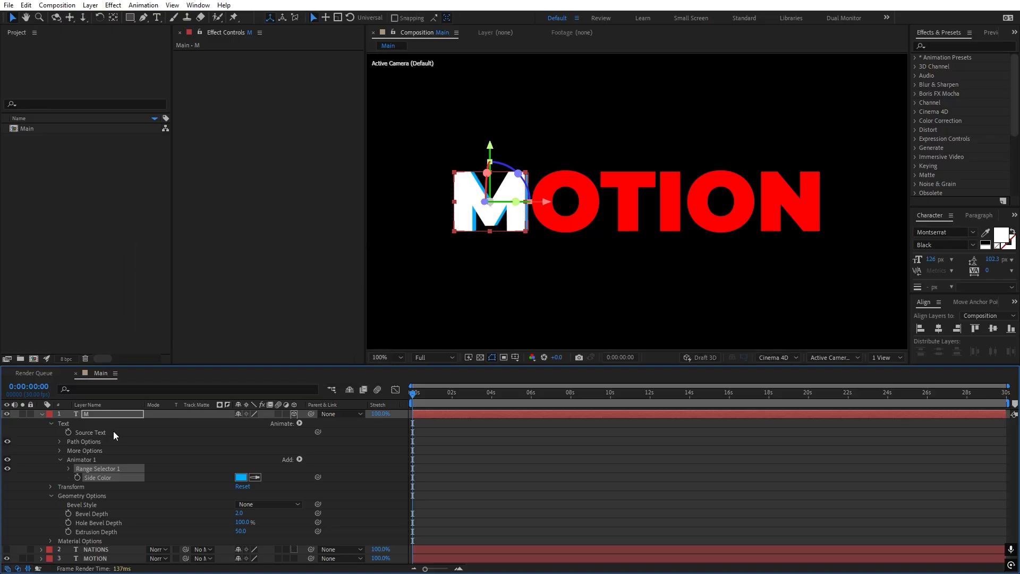
left_click(42, 415)
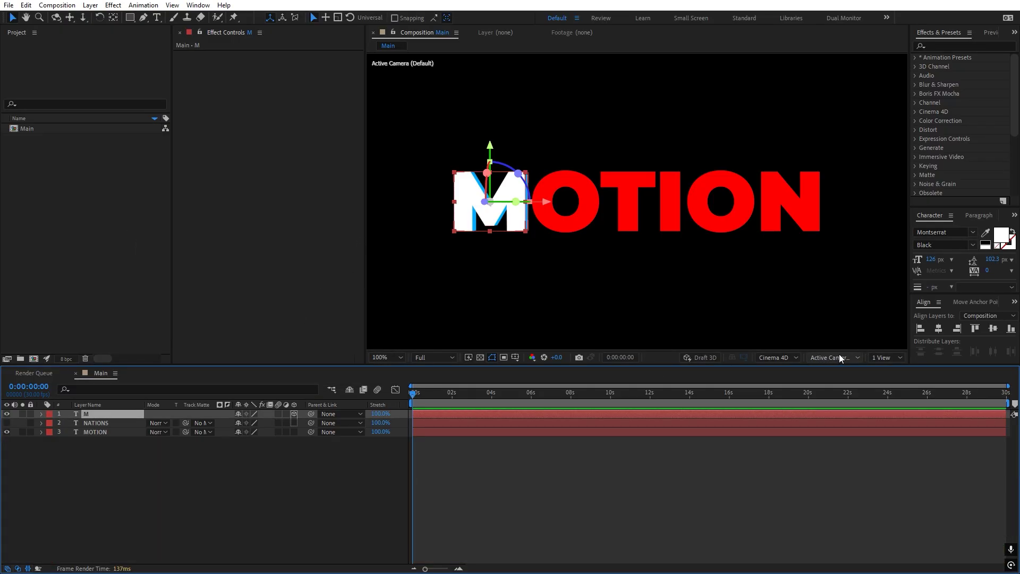
In the Top view, move the M layer's anchor point along its depth to the middle of the extrusion
left_click(856, 358)
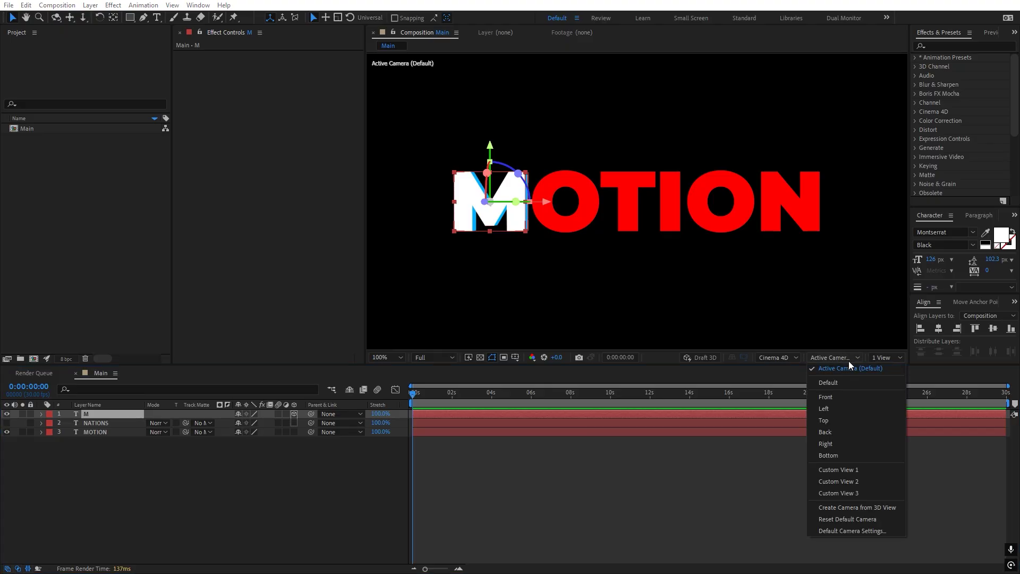
left_click(825, 421)
scroll(655, 297, "up", 1)
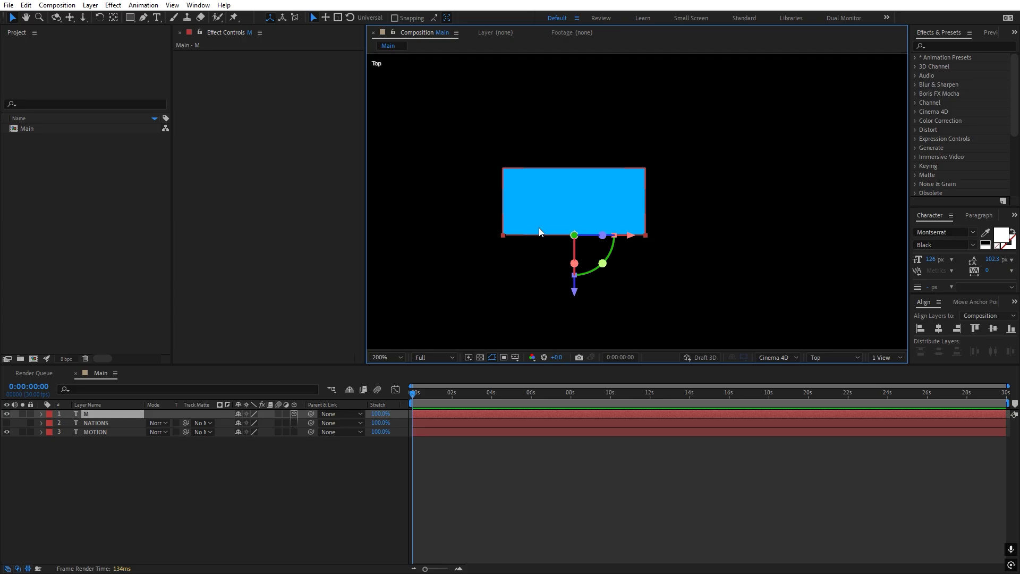
left_click(111, 17)
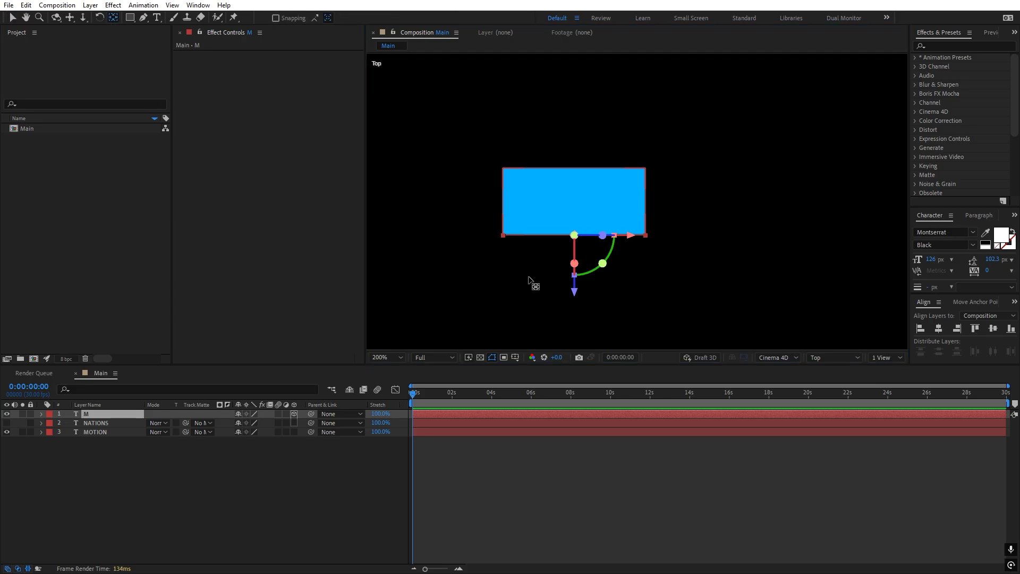
left_click_drag(577, 290, 579, 263)
left_click(651, 431)
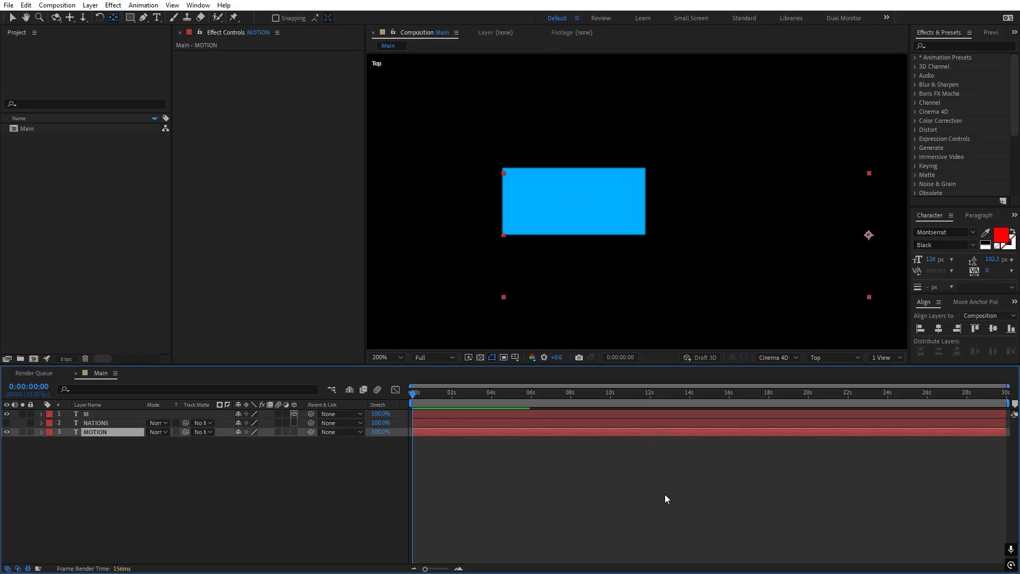
Try rotating the M layer around its Y axis to test the anchor point, and undo the rotation
left_click(112, 412)
key("r")
left_click_drag(250, 441, 276, 441)
key("ctrl+z")
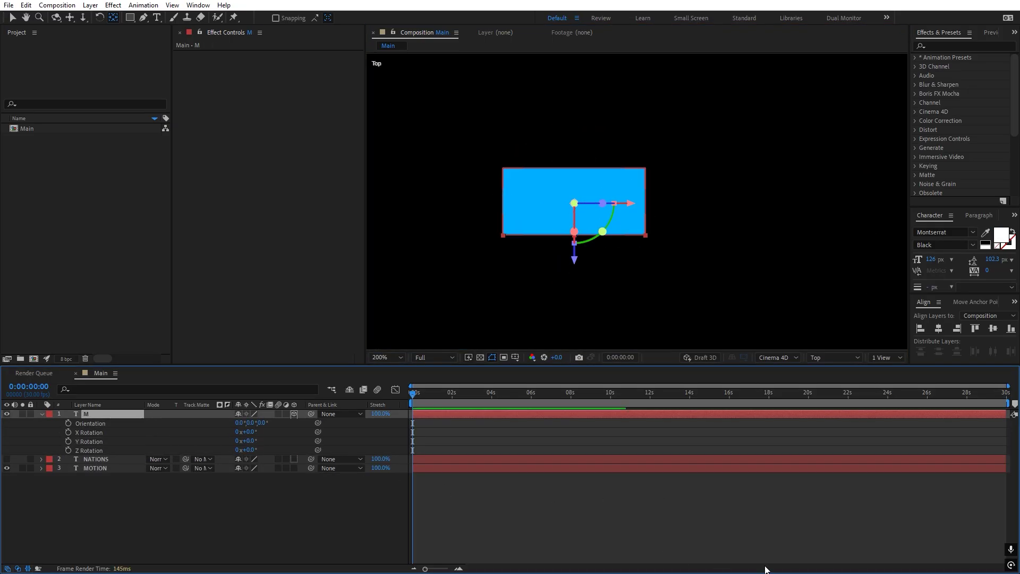
Switch the composition back to the Active Camera (Default) view and select the M letter with the Selection tool
left_click(877, 360)
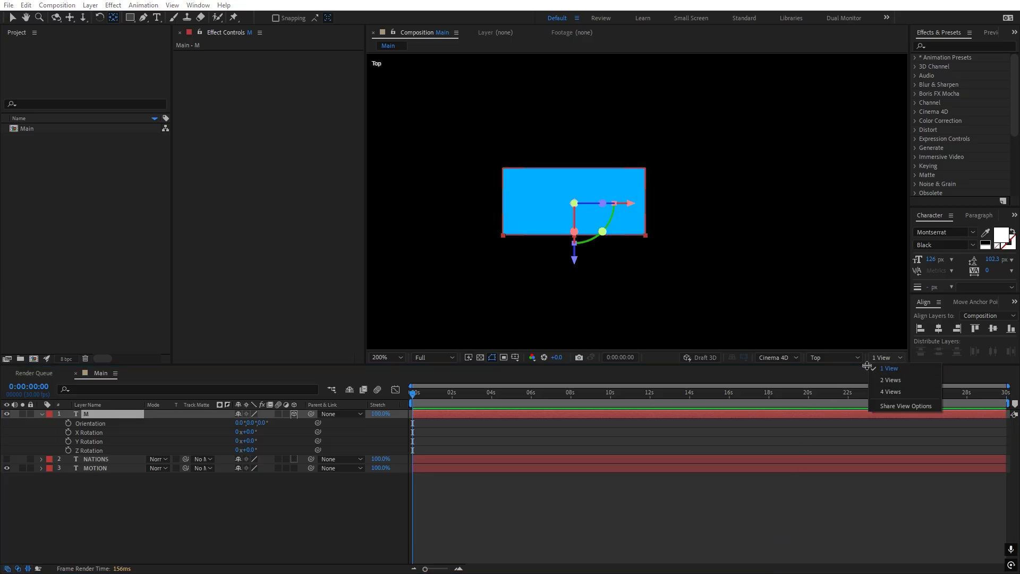
left_click(850, 355)
left_click(832, 373)
left_click(754, 518)
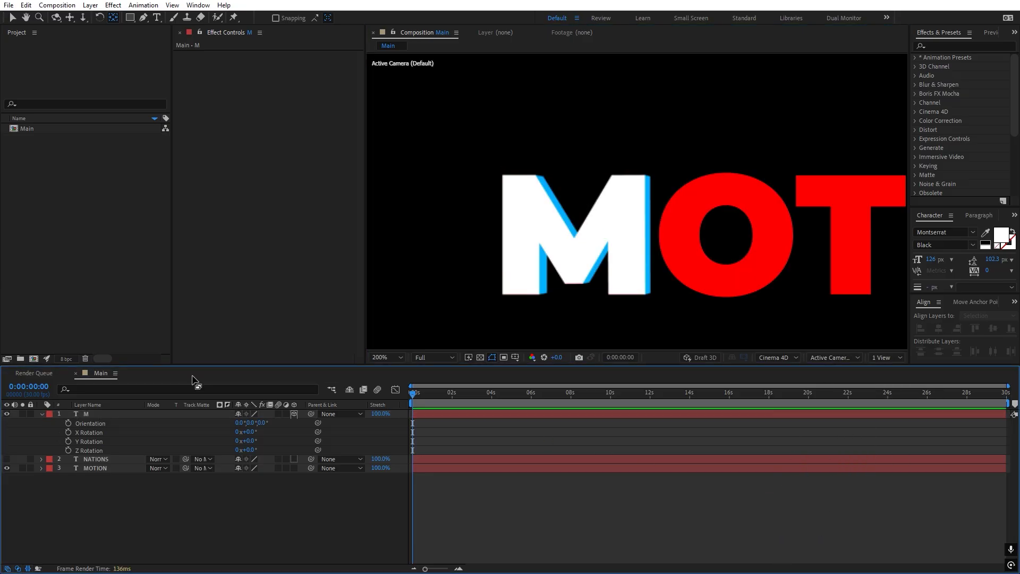
key("v")
left_click(196, 432)
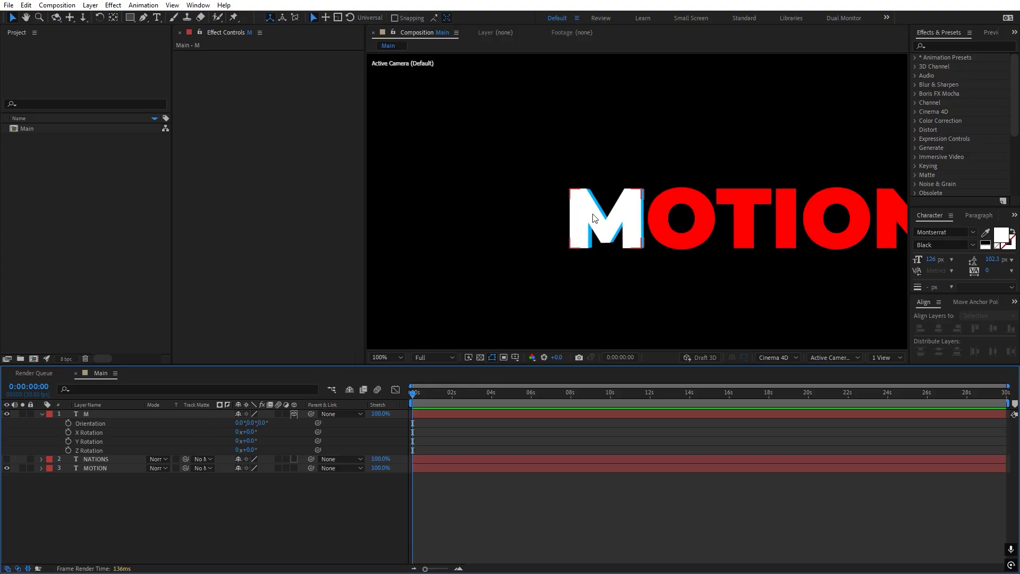
left_click(581, 242)
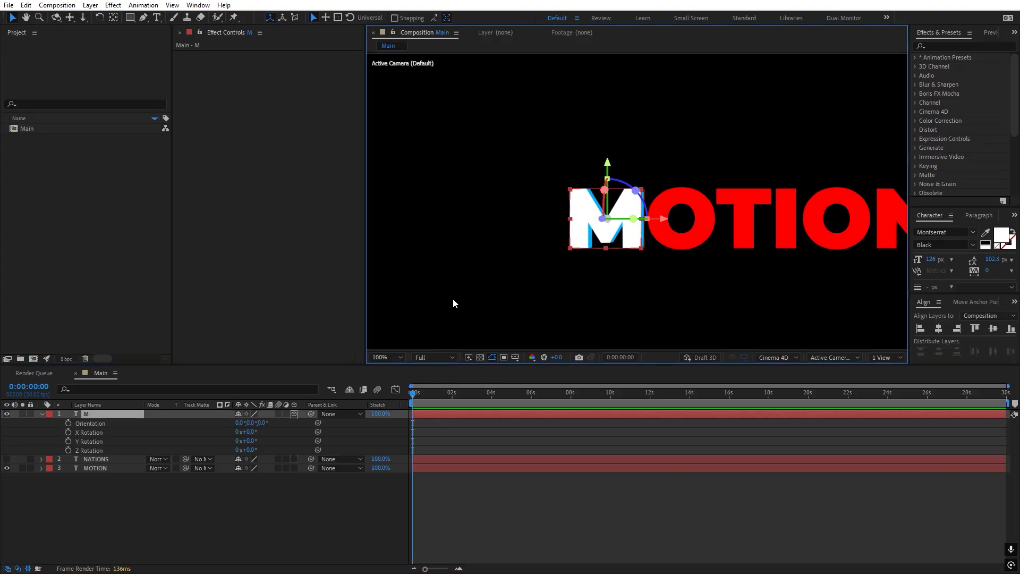
Compare MOTION and NATIONS by showing each word alone without the M, and finish with MOTION and the M shown
left_click(7, 414)
left_click(7, 468)
left_click(7, 459)
left_click(7, 459)
left_click(7, 468)
left_click(384, 357)
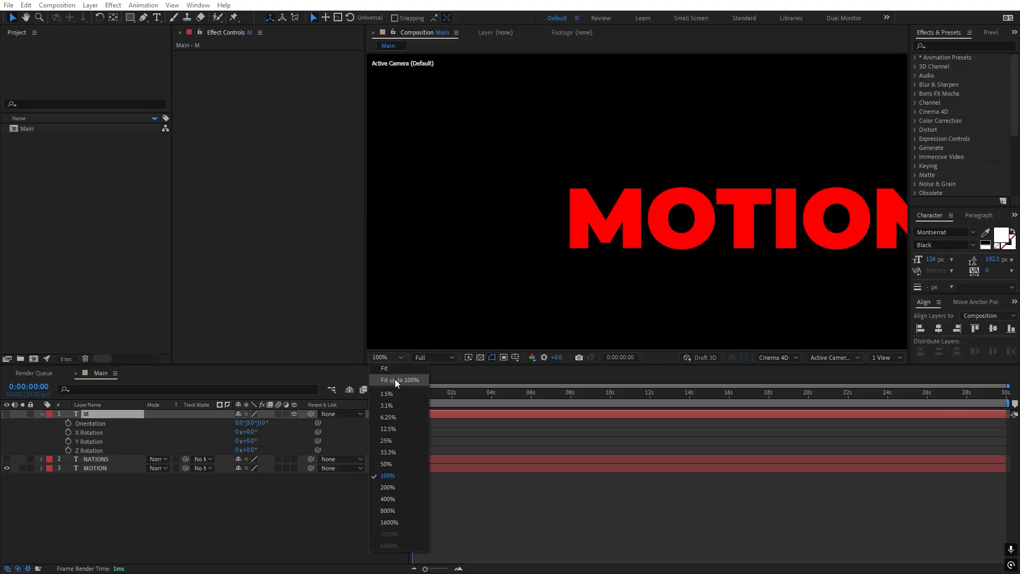
left_click(396, 500)
left_click(9, 476)
left_click(7, 468)
left_click(7, 459)
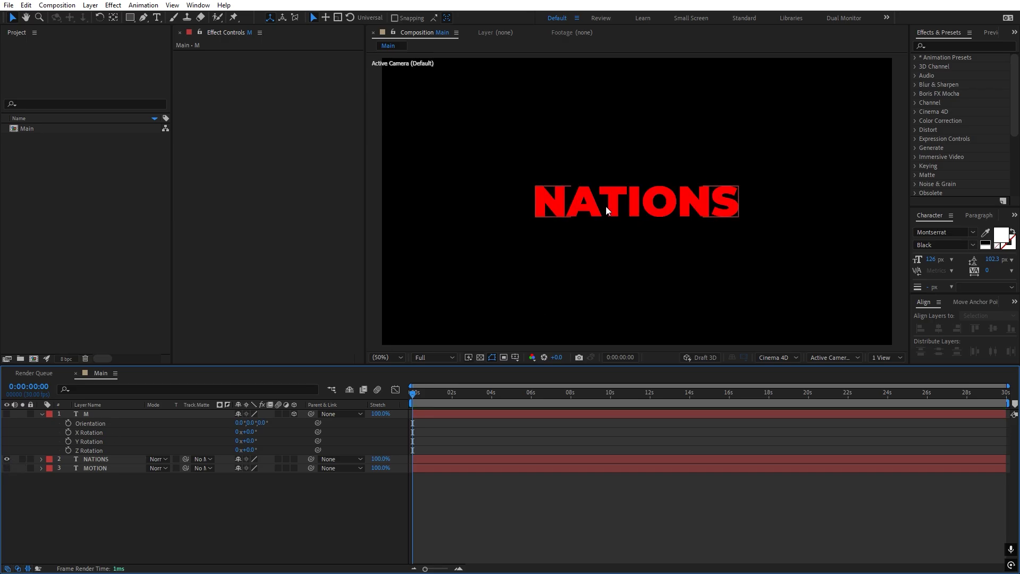
left_click(7, 468)
left_click(7, 459)
left_click(110, 461)
left_click(108, 496)
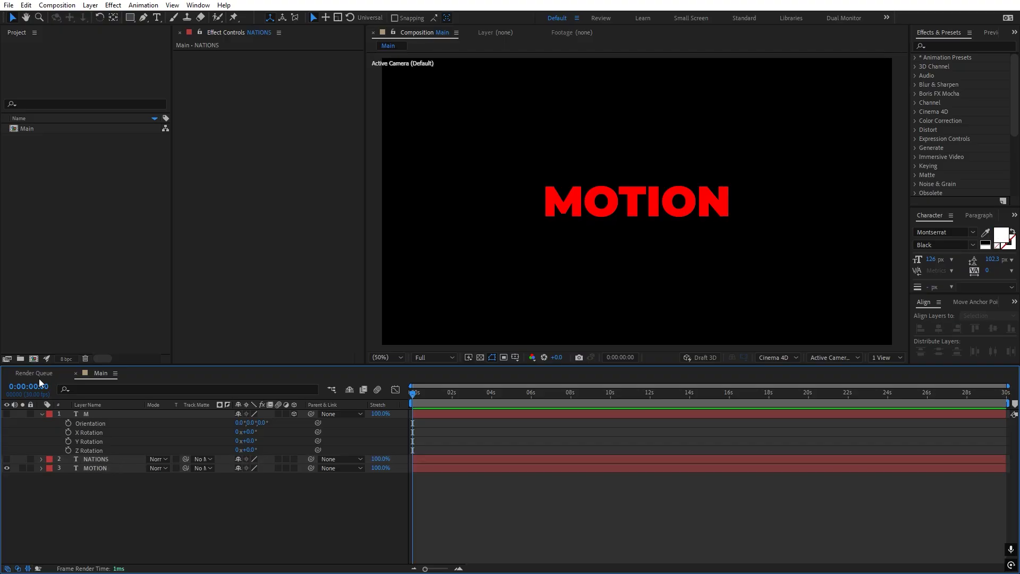
left_click(7, 413)
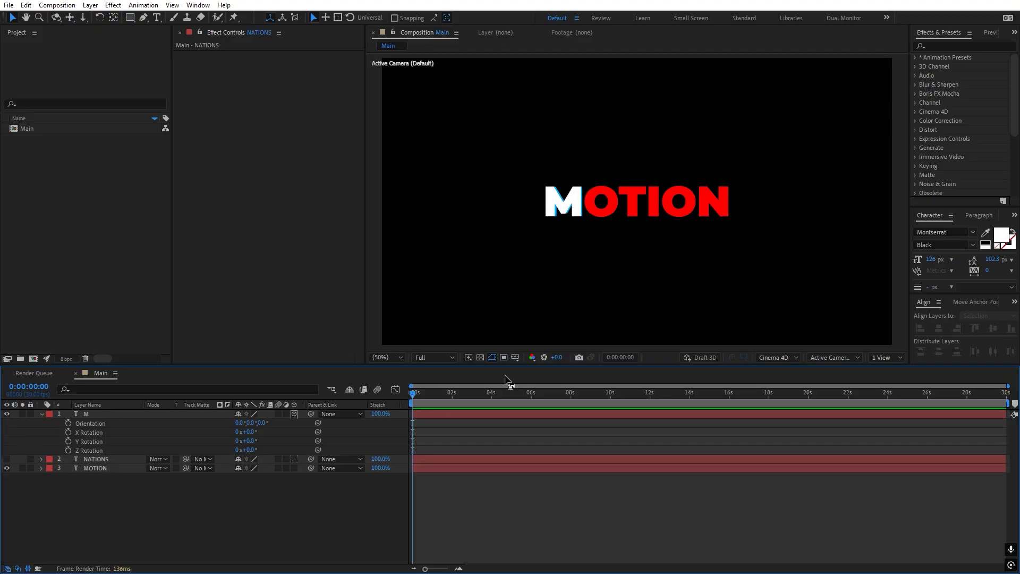
Add starting Y Rotation and Position keyframes to the M layer at 0 seconds
left_click(439, 414)
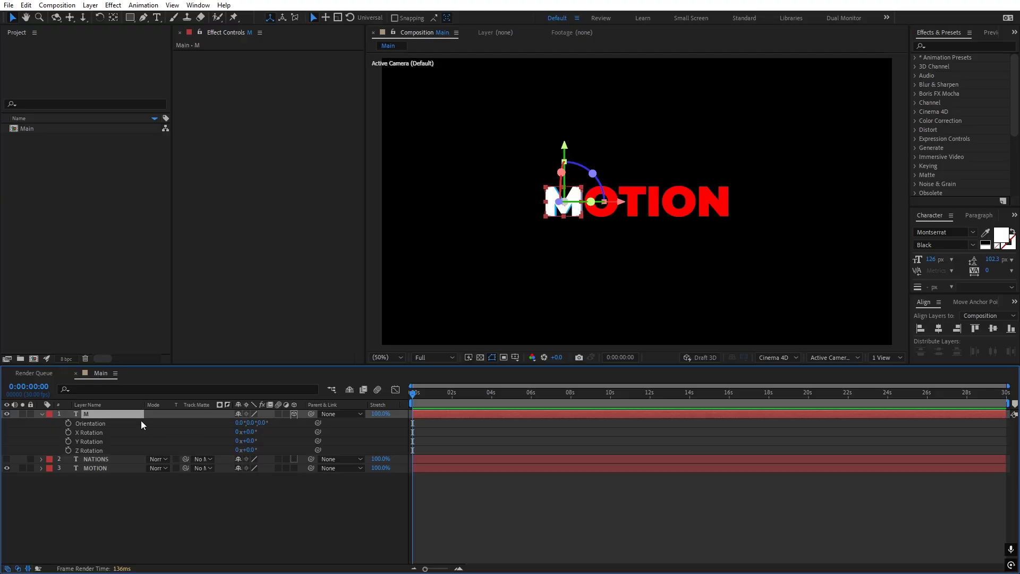
left_click(69, 440)
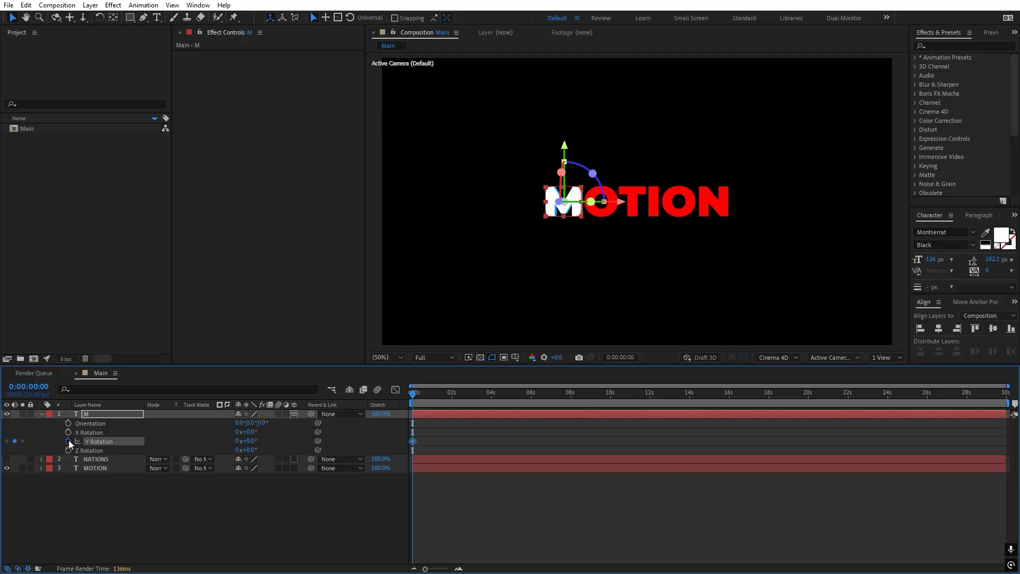
key("p")
left_click(68, 423)
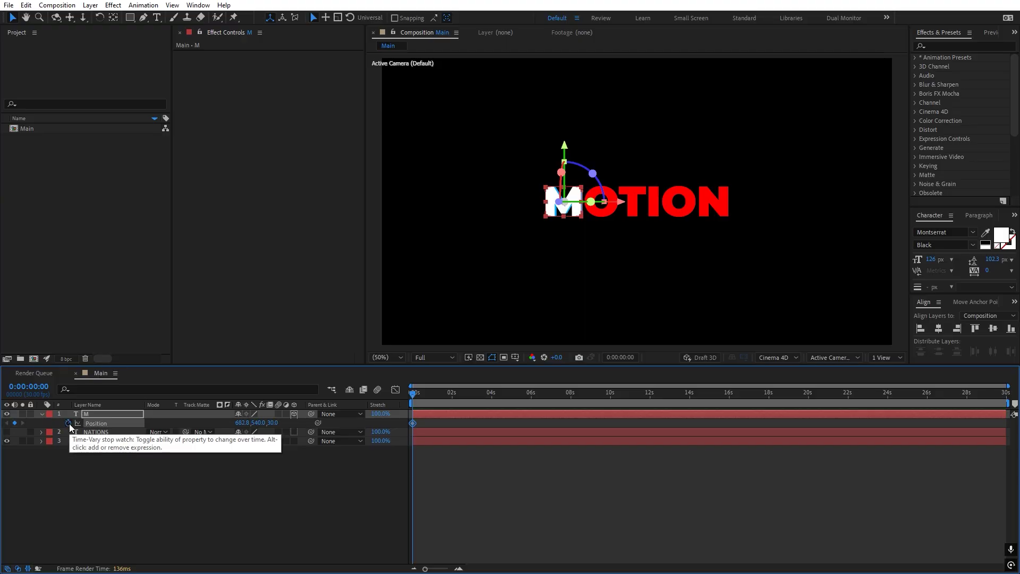
Add a Source Text keyframe to the M layer at 0 seconds and show only its keyframed properties
left_click(41, 413)
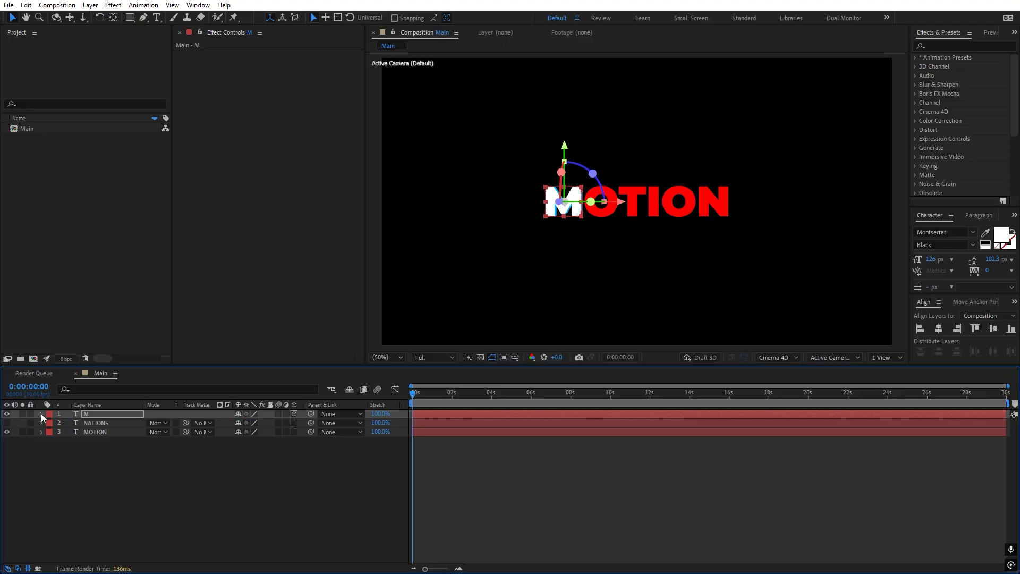
left_click(41, 414)
left_click(51, 432)
left_click(51, 423)
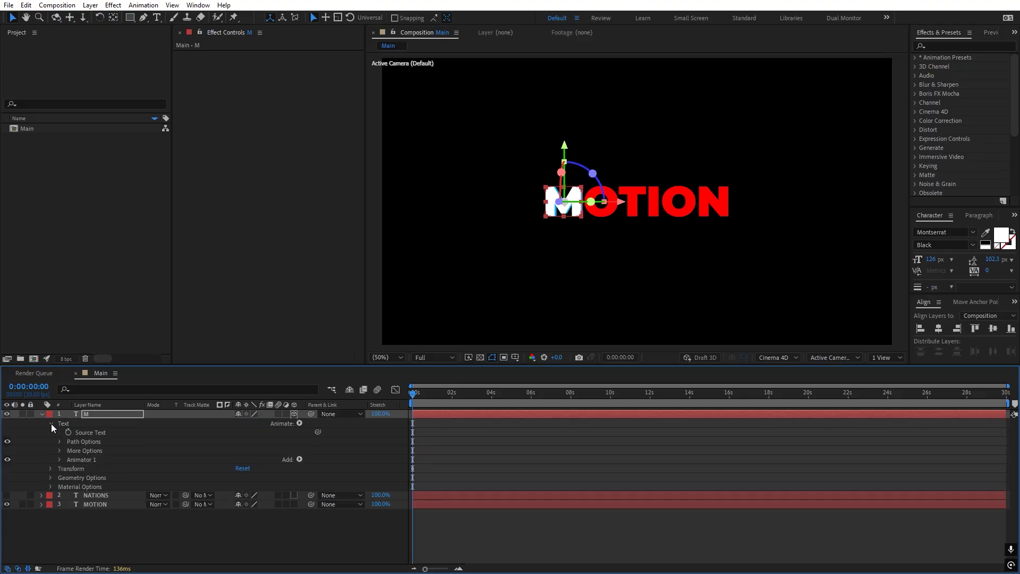
left_click(68, 431)
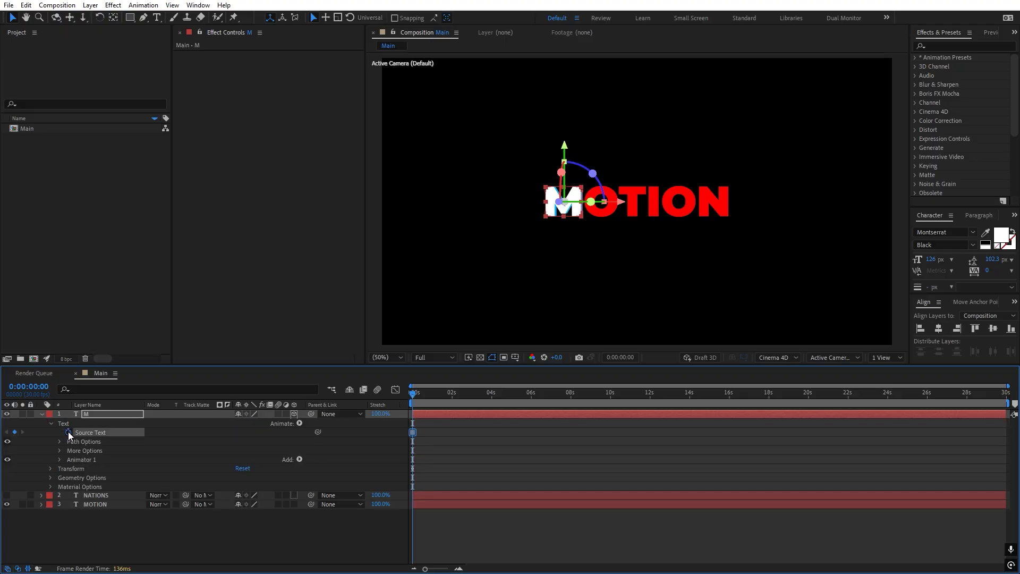
left_click(454, 413)
key("u")
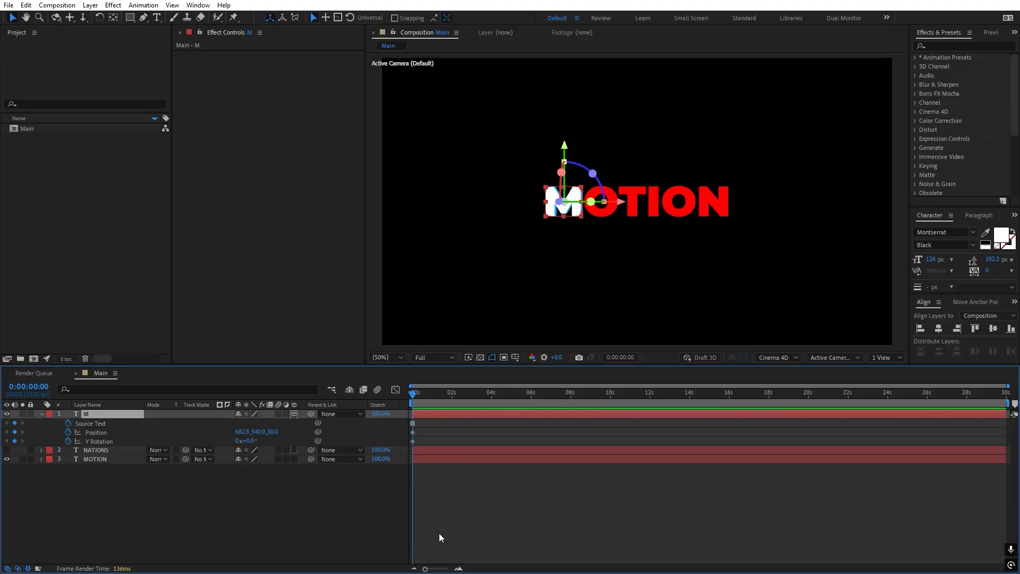
At 1 second, raise the M letter straight up above MOTION to a Y position of about 247
left_click_drag(425, 568, 442, 569)
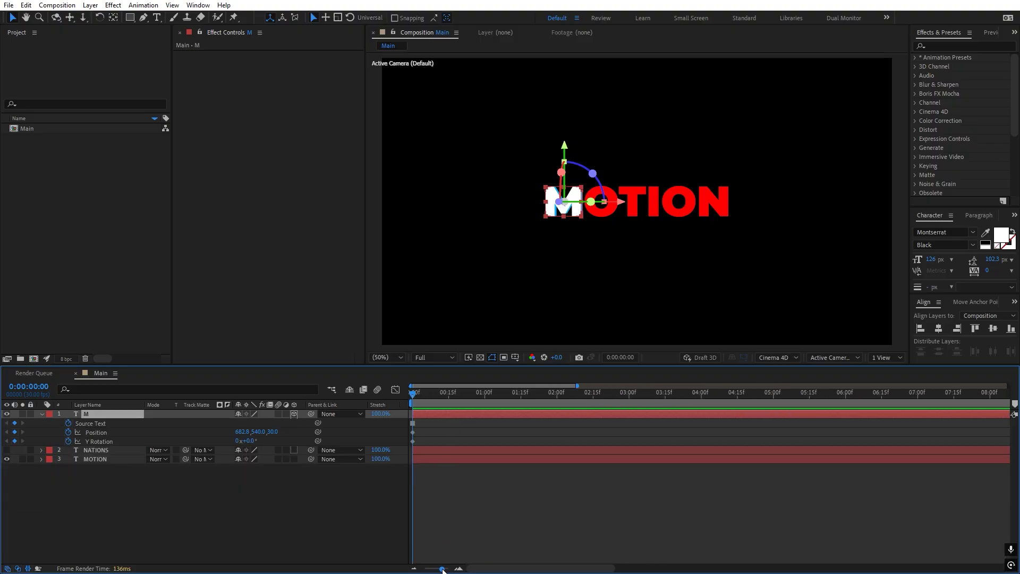
left_click_drag(458, 408, 486, 407)
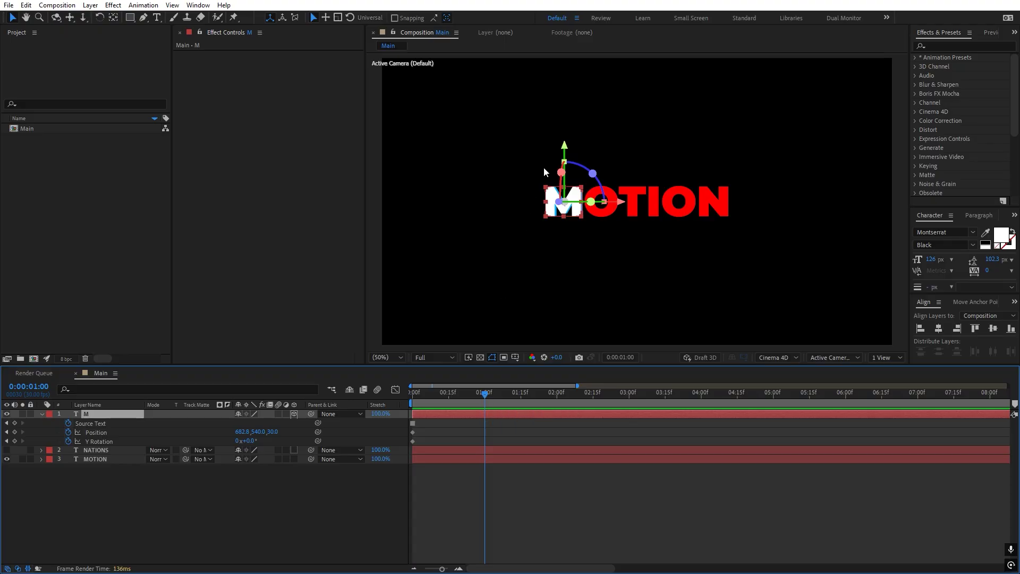
left_click_drag(567, 151, 567, 74)
At 2 seconds, show NATIONS instead of MOTION and move the M horizontally above its second N, to an X position of about 1176
left_click_drag(485, 407, 556, 407)
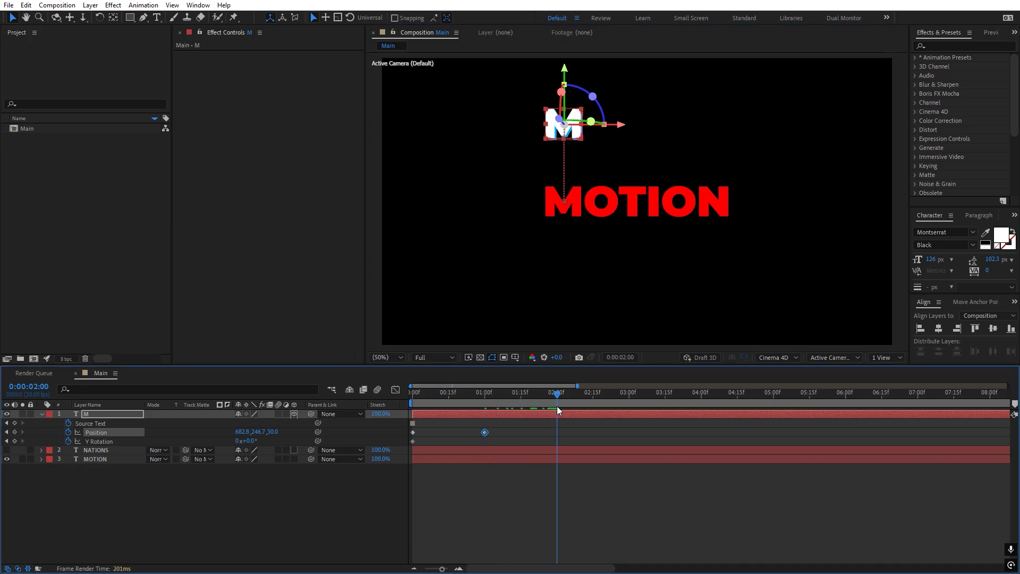
left_click(7, 459)
left_click(7, 450)
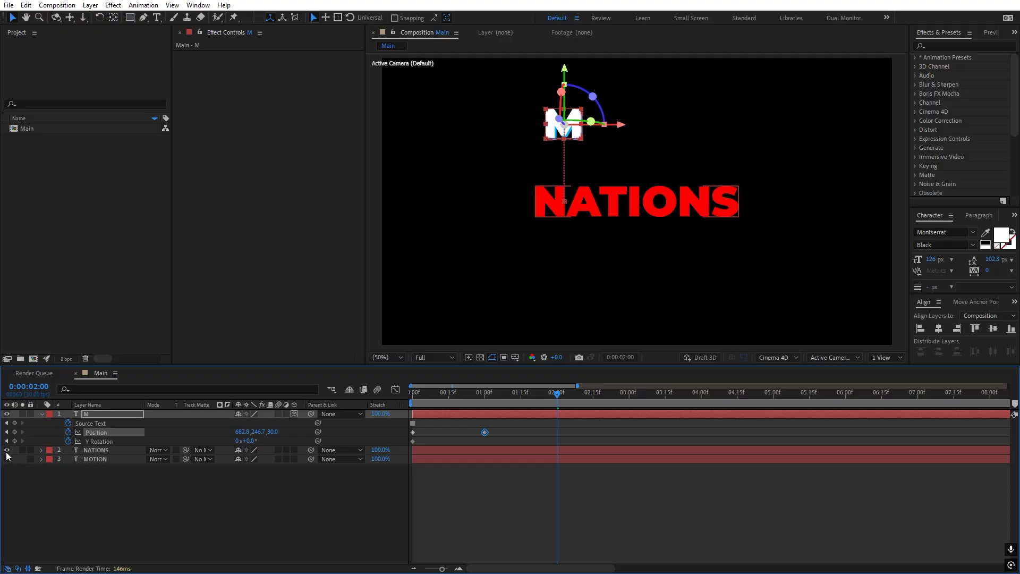
left_click(99, 450)
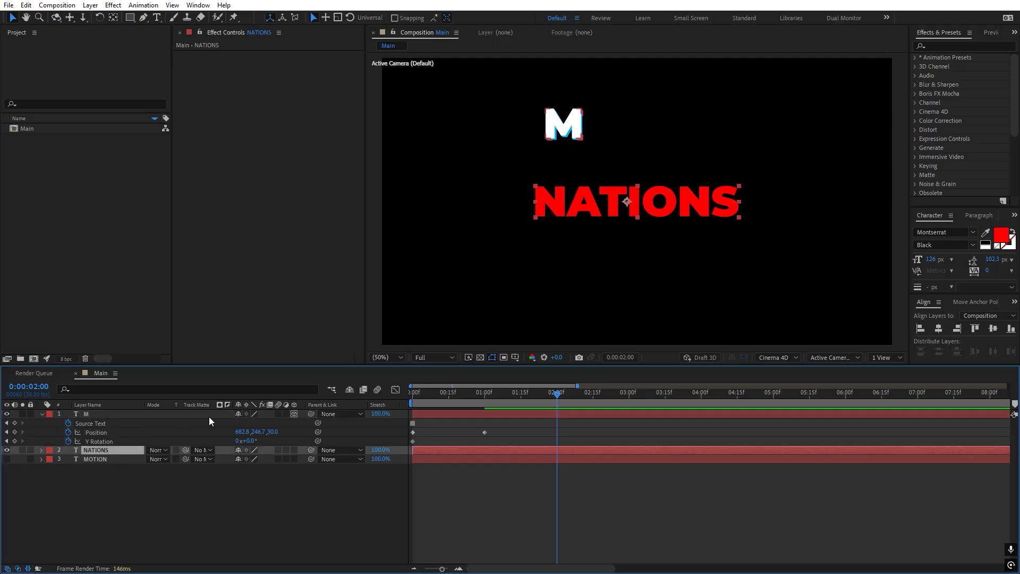
left_click(572, 414)
left_click_drag(623, 125, 754, 122)
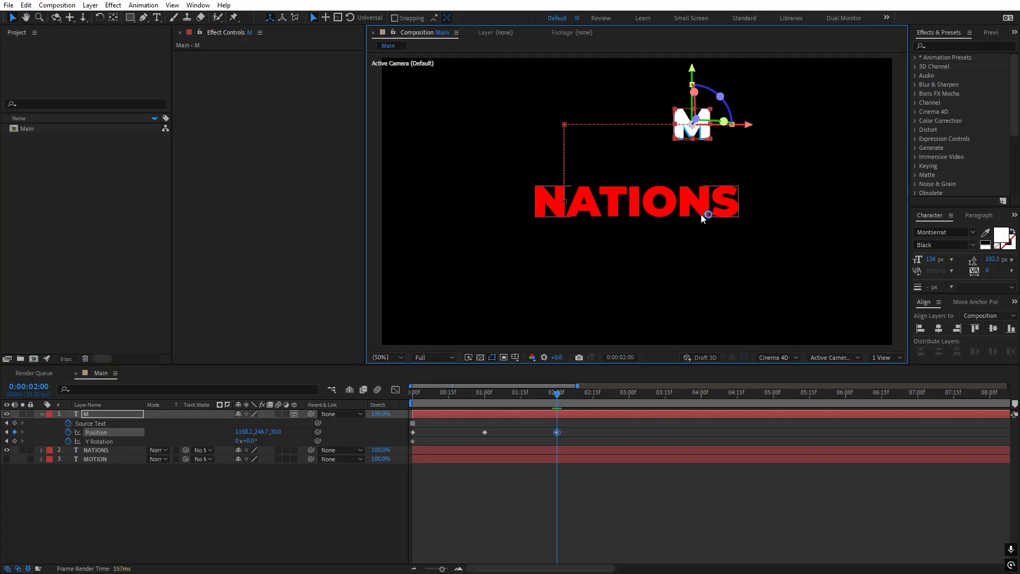
left_click_drag(750, 126, 751, 126)
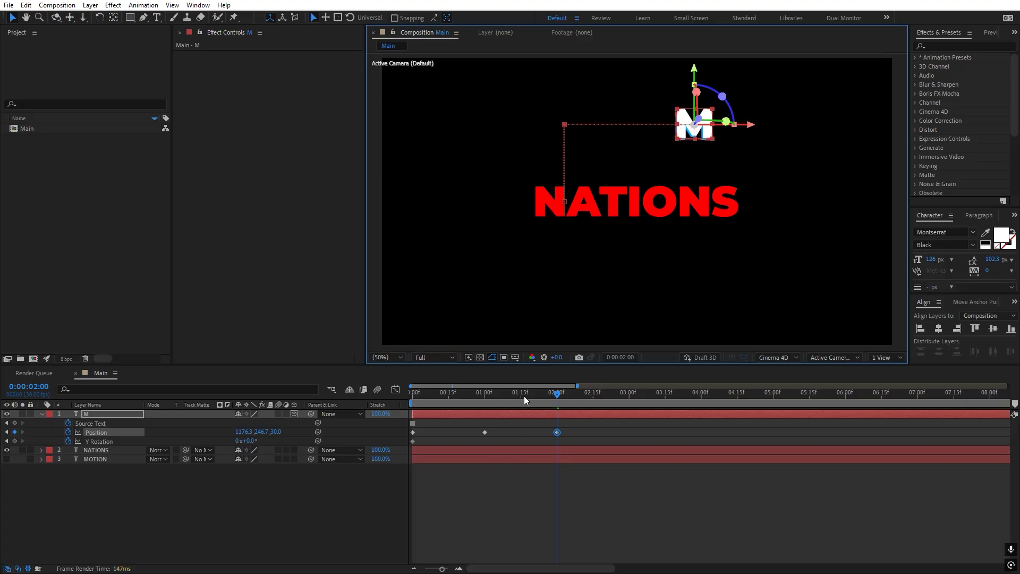
Move the M layer's Source Text keyframe from the start to 1 second 14 frames
left_click_drag(524, 399, 519, 400)
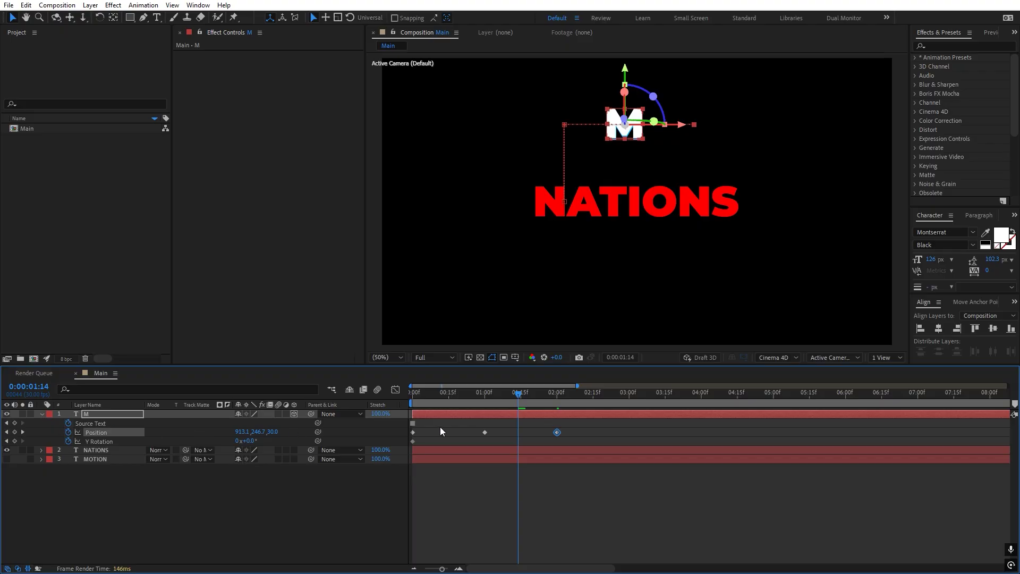
left_click(418, 425)
left_click_drag(412, 423, 518, 423)
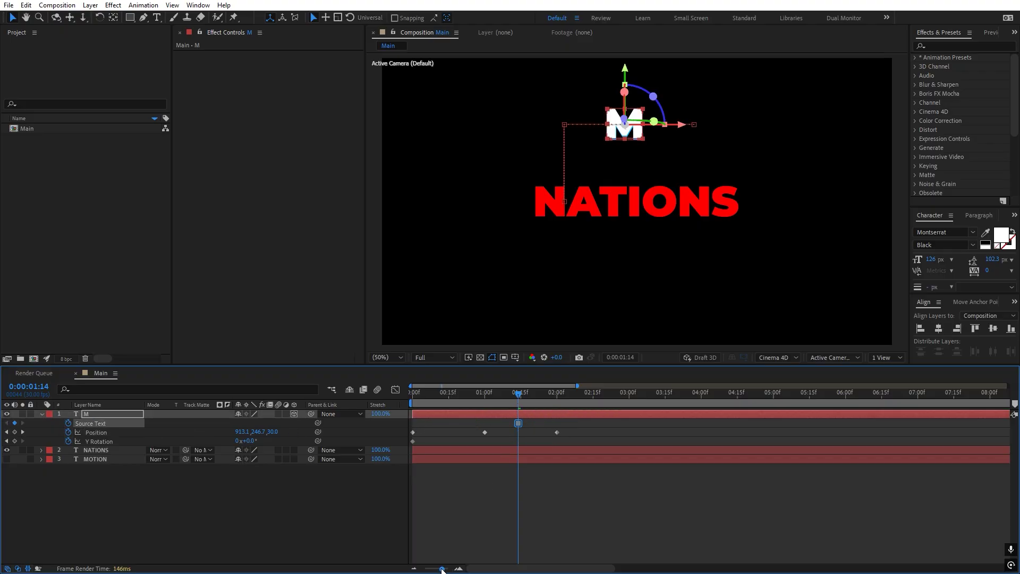
At 1 second 15 frames, change the M layer's text to N and check the letter switch between the two frames
left_click_drag(442, 569, 457, 569)
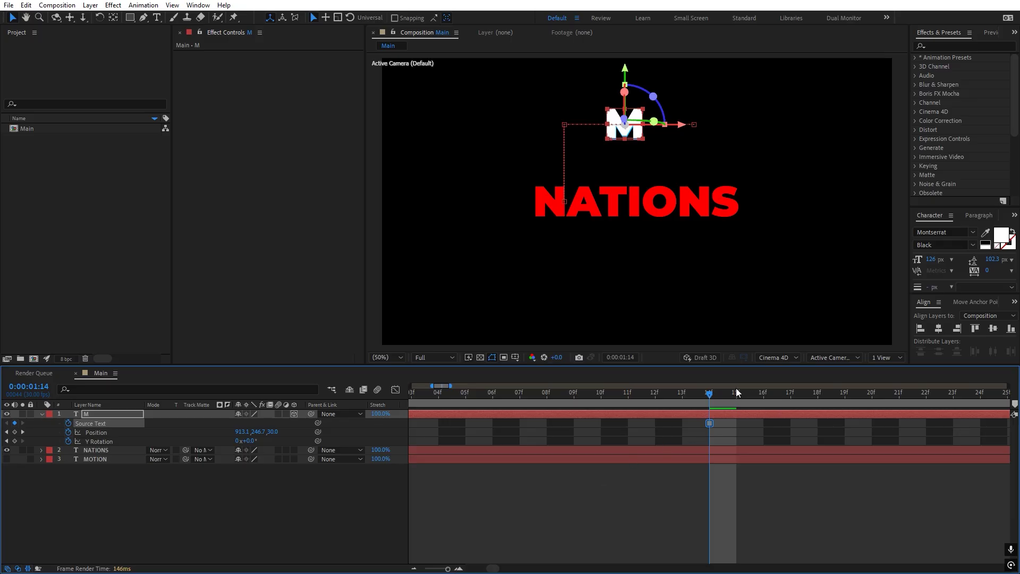
left_click(724, 393)
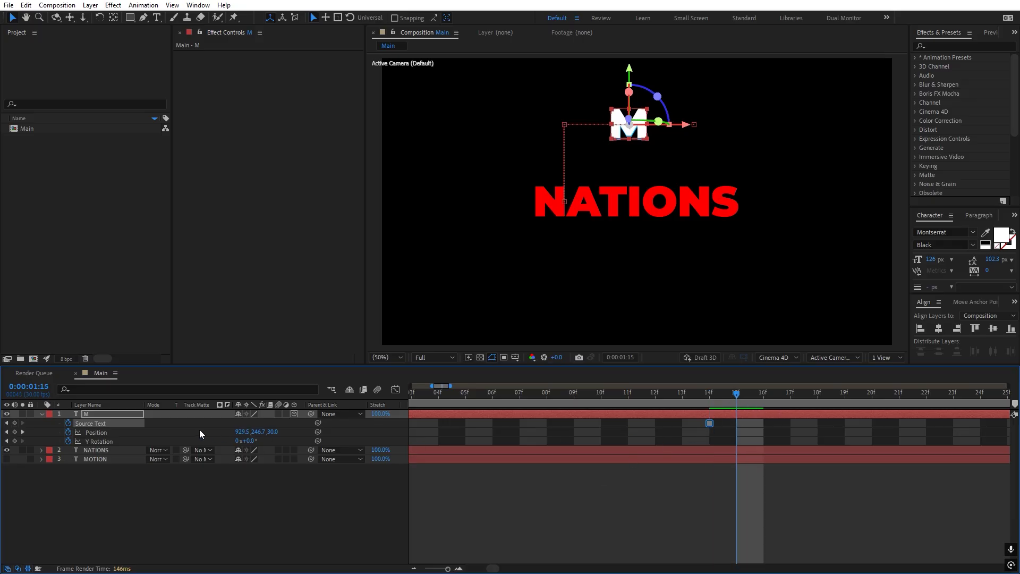
double_click(639, 134)
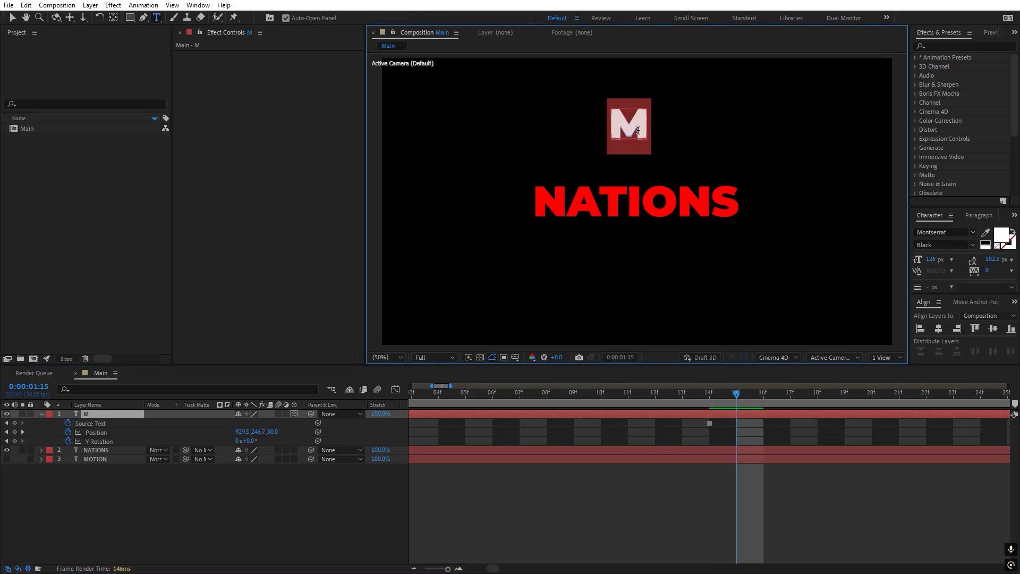
type("N")
left_click(654, 515)
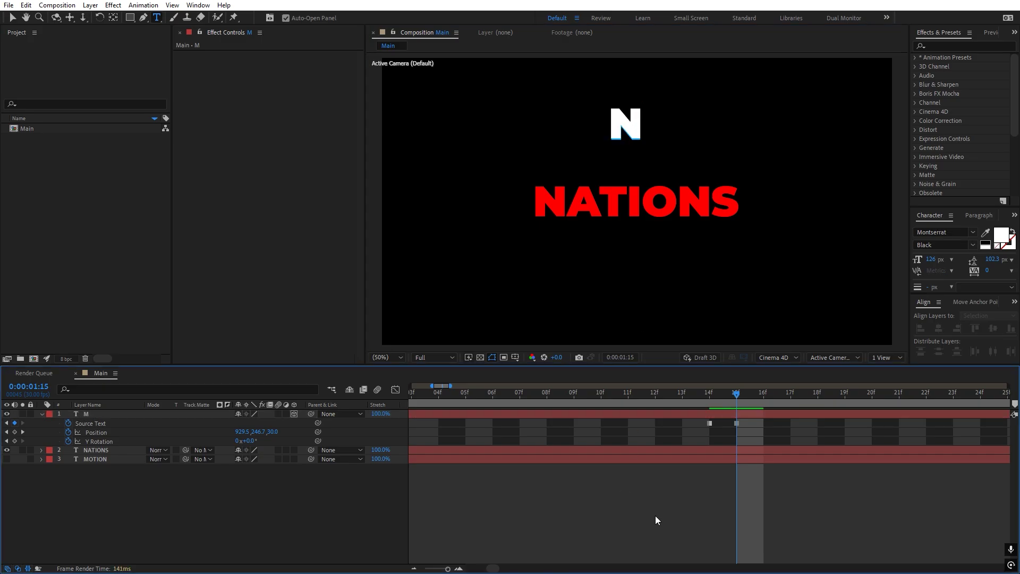
left_click(710, 394)
left_click(732, 394)
left_click(712, 393)
left_click(737, 393)
Move the M layer's starting Y Rotation keyframe to 1 second
key(";")
left_click_drag(603, 395, 538, 410)
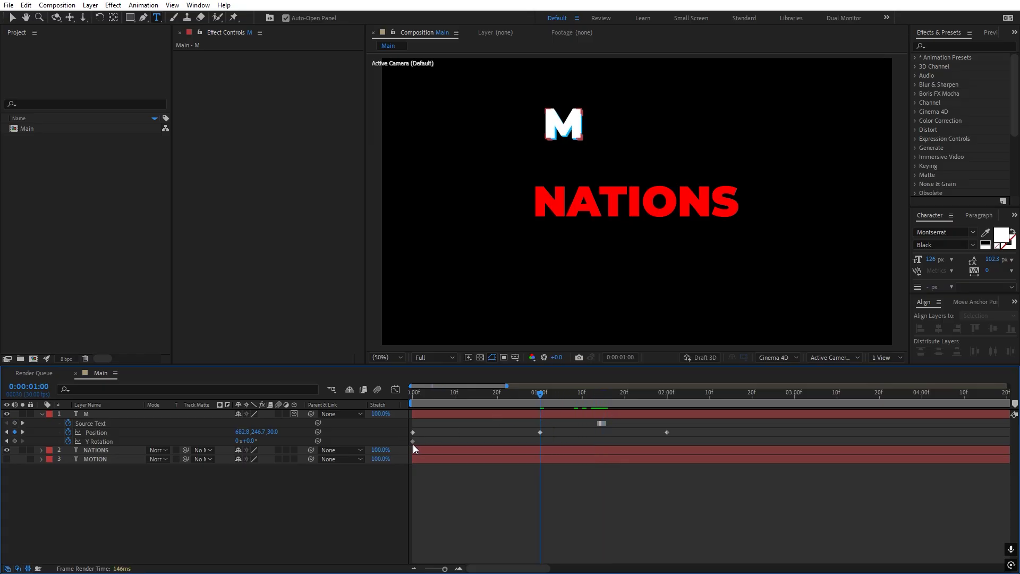
left_click_drag(413, 441, 455, 441)
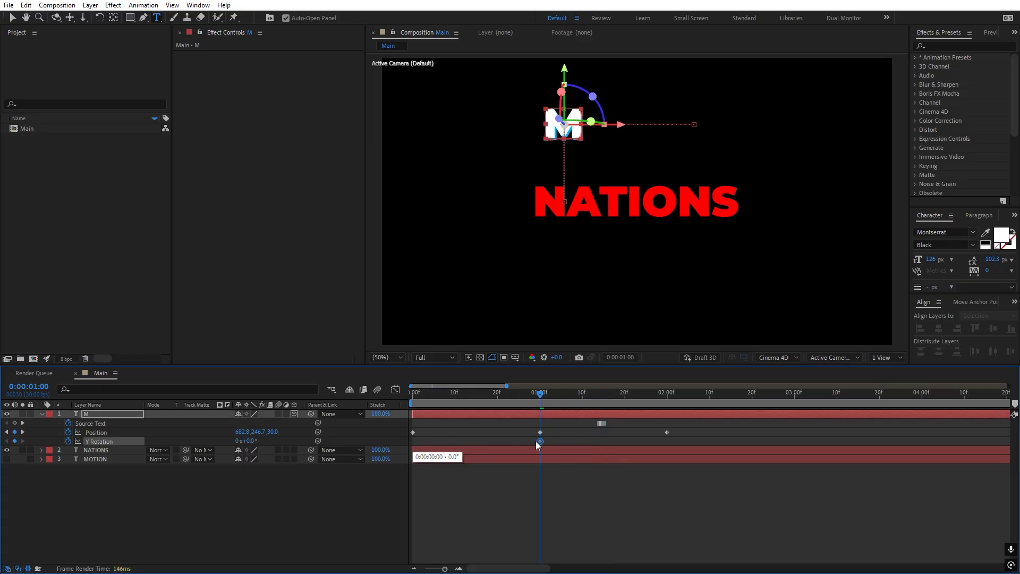
left_click_drag(533, 441, 539, 441)
At 2 seconds, set the M layer's Y Rotation to one full turn (1x+0.0°)
left_click_drag(569, 400, 664, 400)
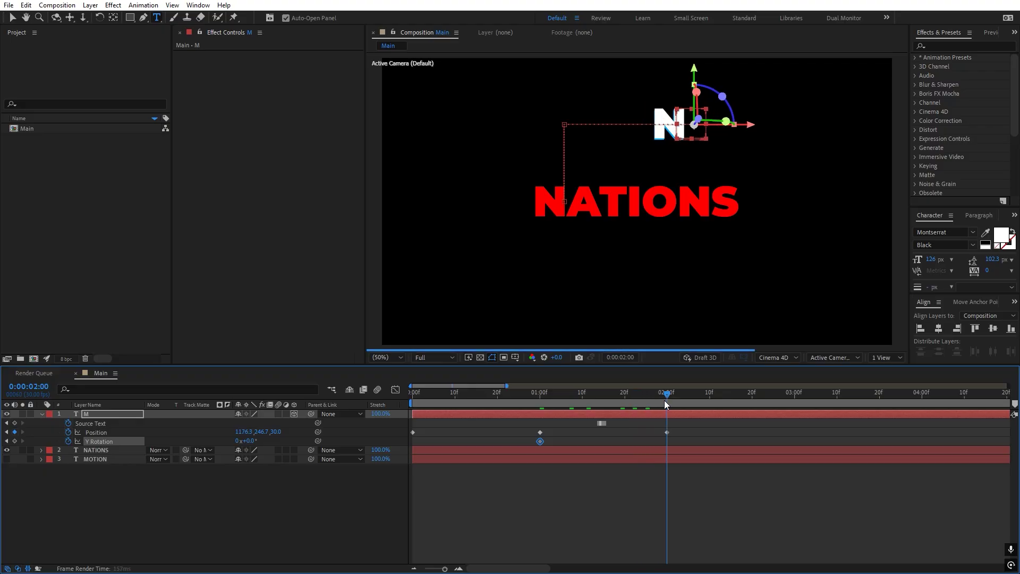
left_click_drag(250, 440, 315, 467)
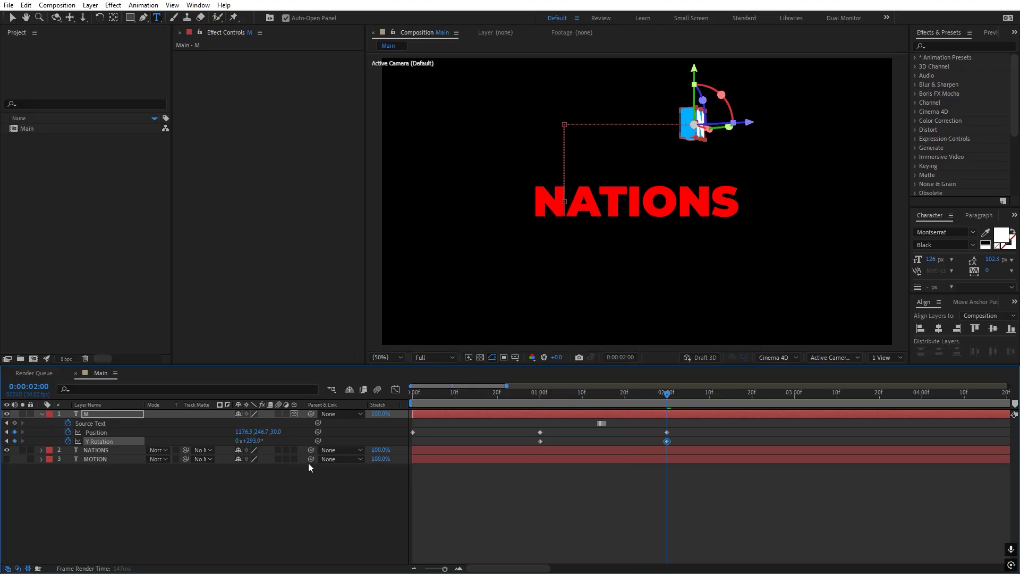
left_click(253, 440)
key("Return")
At 3 seconds, lower the letter onto the second N of NATIONS, to a position of about X 1187, Y 541
left_click_drag(674, 404, 795, 401)
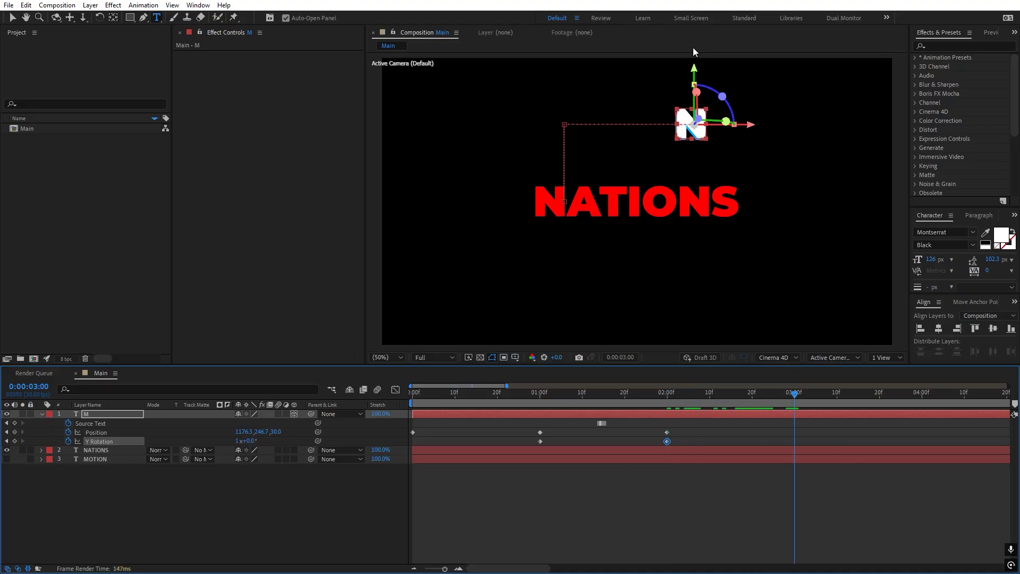
key("v")
left_click_drag(699, 97, 700, 185)
scroll(700, 185, "up", 3)
left_click_drag(703, 231, 544, 223)
left_click_drag(614, 195, 617, 170)
left_click_drag(670, 229, 682, 229)
Adjust the motion path point of the 2-second Position keyframe to line up above the letter's final position
left_click(648, 171)
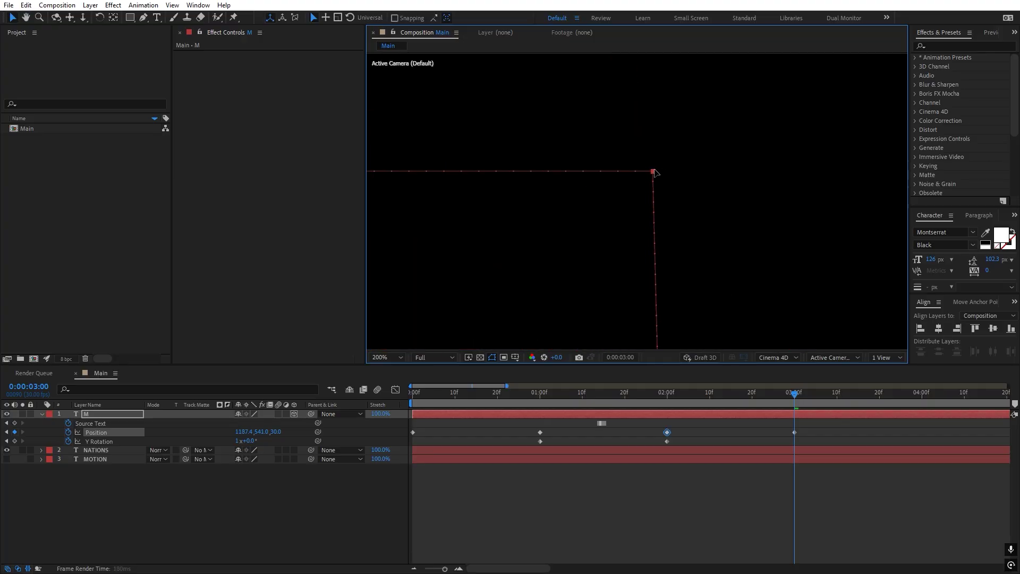
scroll(665, 172, "down", 4)
key("v")
Preview the letter's animation from the start and check its final placement at 3 seconds
left_click(566, 498)
key("space")
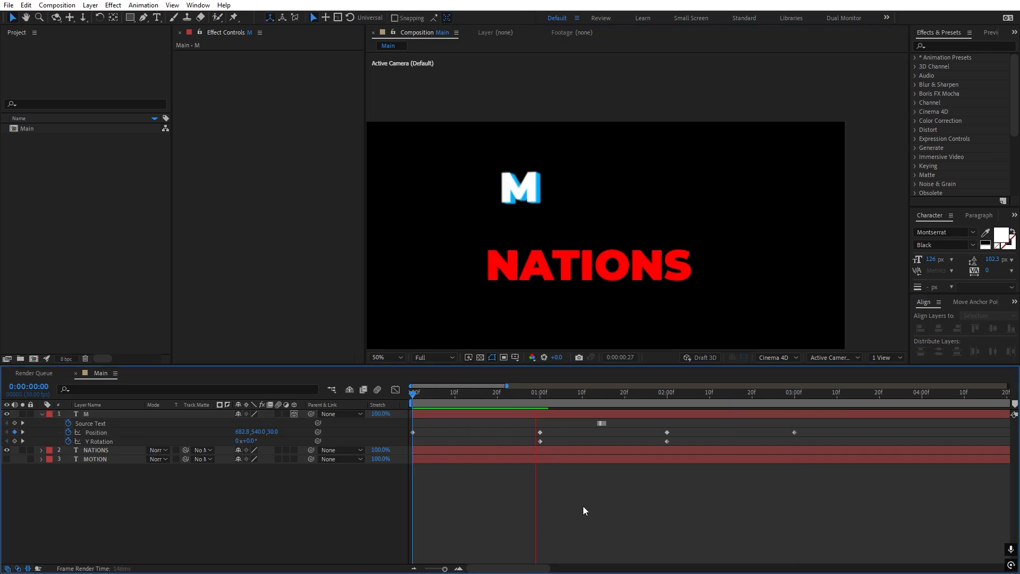
key("space")
left_click(795, 394)
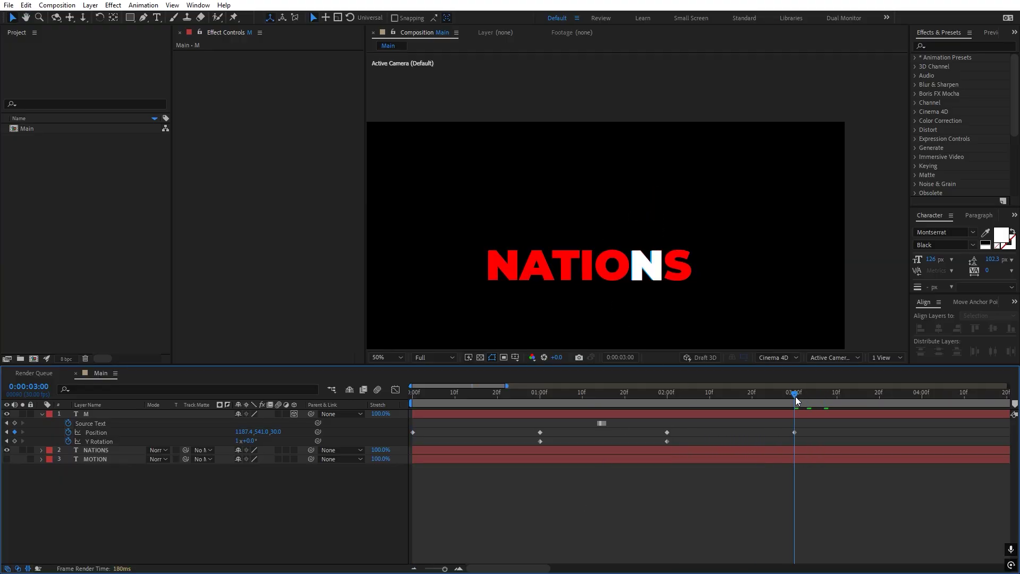
Apply Easy Ease to all Position and Y Rotation keyframes of the M layer and display their speed graphs
left_click_drag(811, 432, 398, 444)
key("F9")
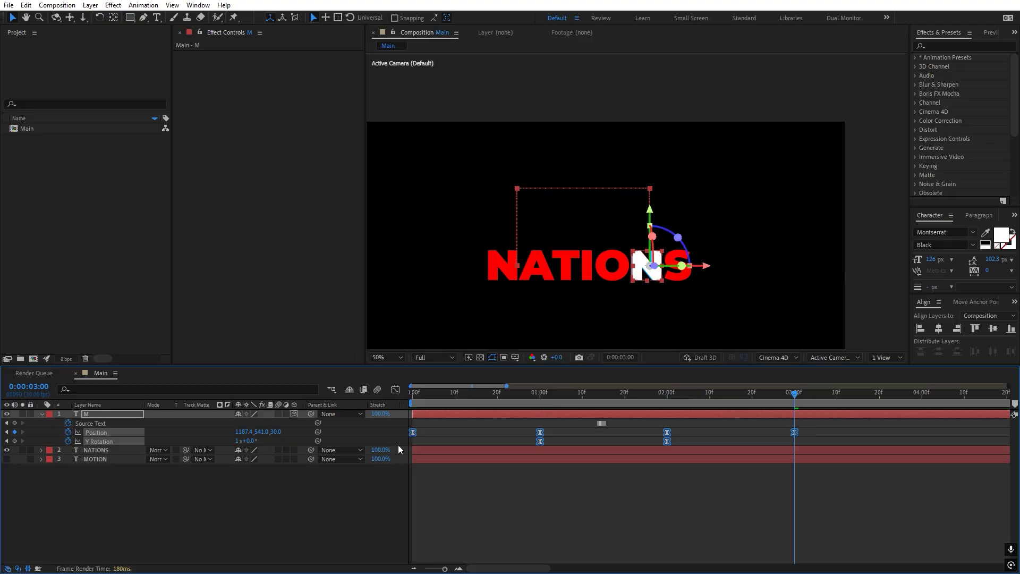
left_click(395, 389)
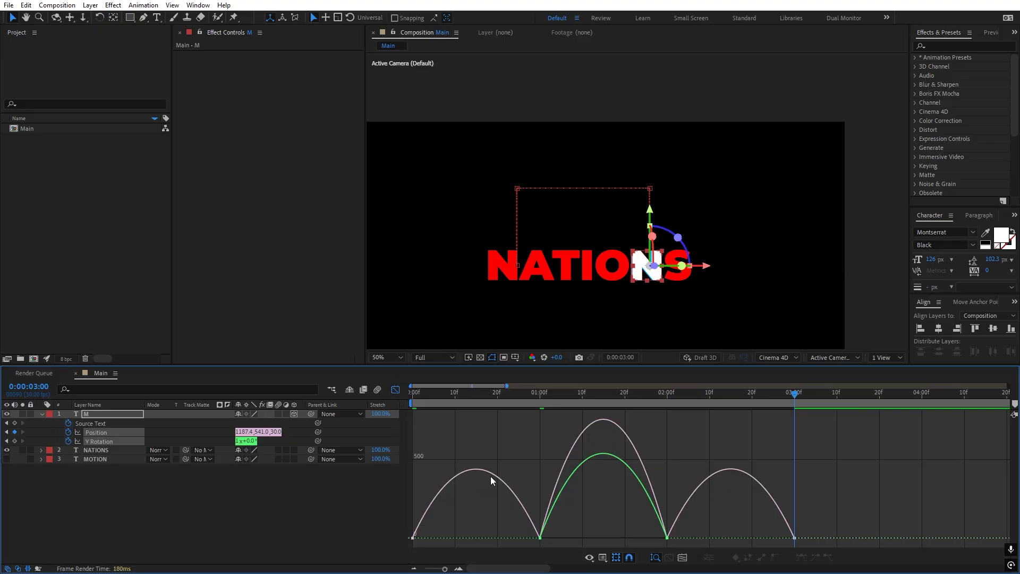
left_click(602, 557)
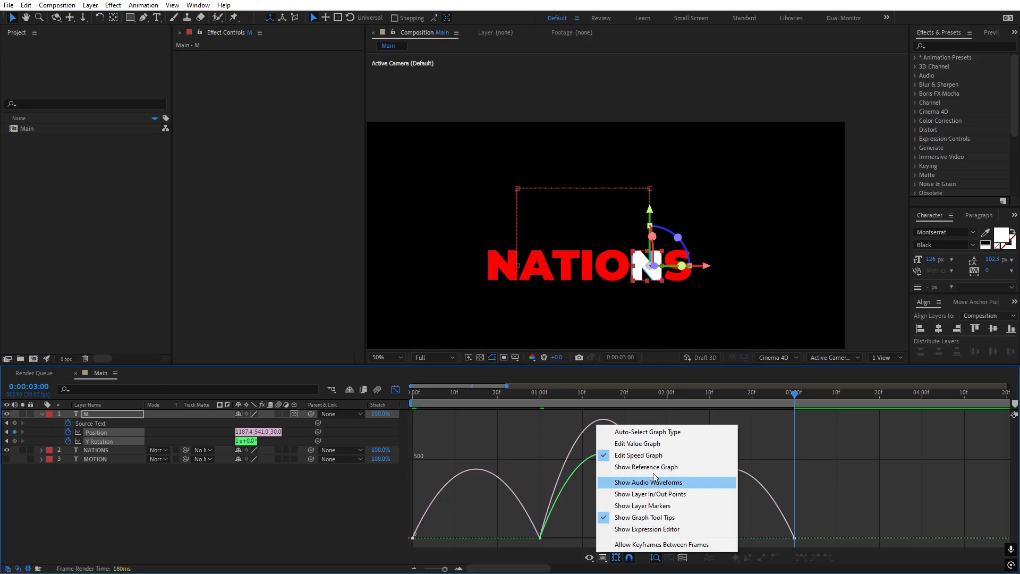
left_click(648, 446)
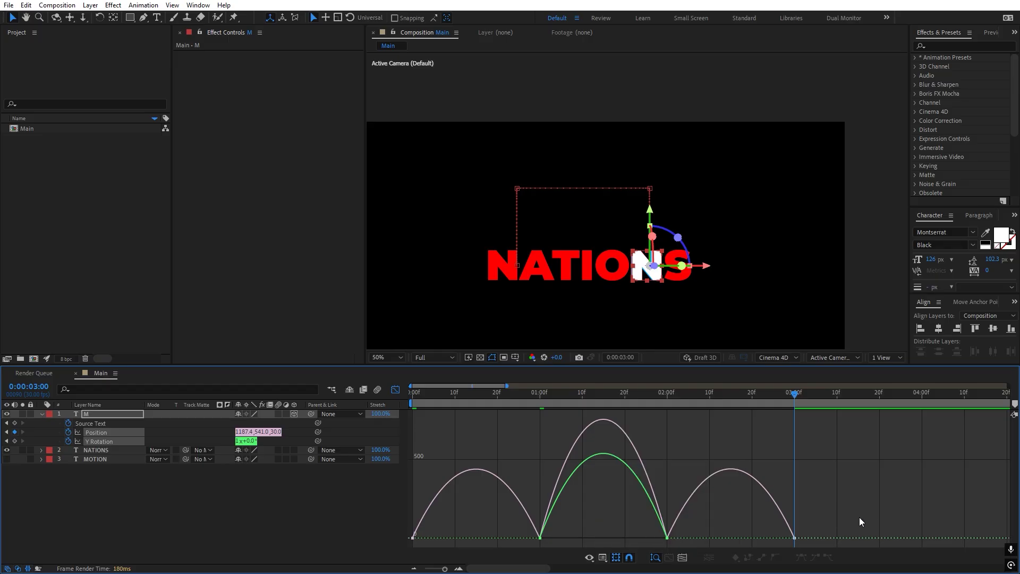
Lengthen the keyframes' incoming ease handles to make sharper speed peaks, preview the motion, and leave the Graph Editor
left_click_drag(773, 535, 709, 537)
key("space")
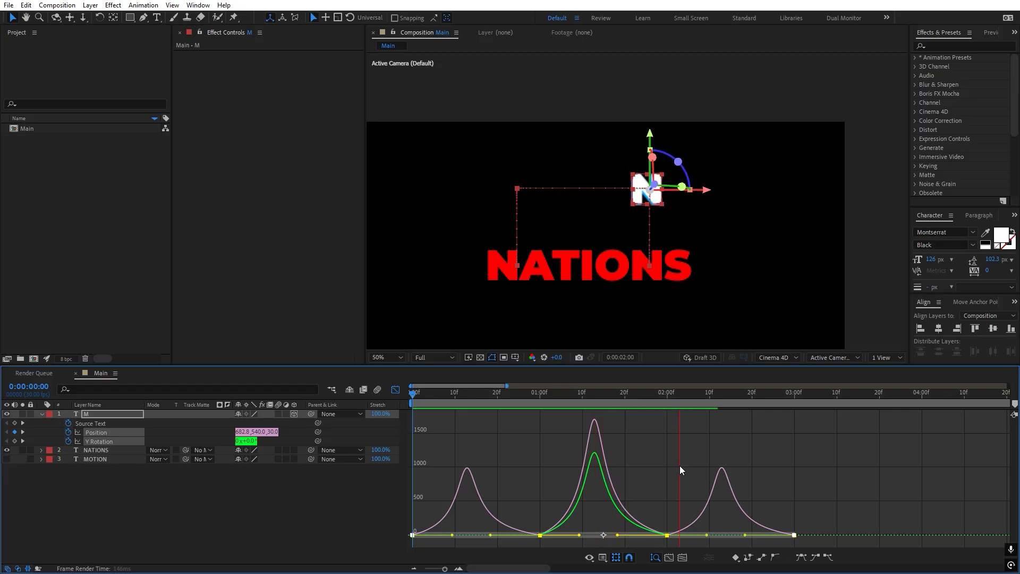
left_click(391, 389)
left_click(595, 533)
Fit the composition in the viewer and show MOTION instead of NATIONS at 0 seconds
key("minus")
key("minus")
left_click(393, 356)
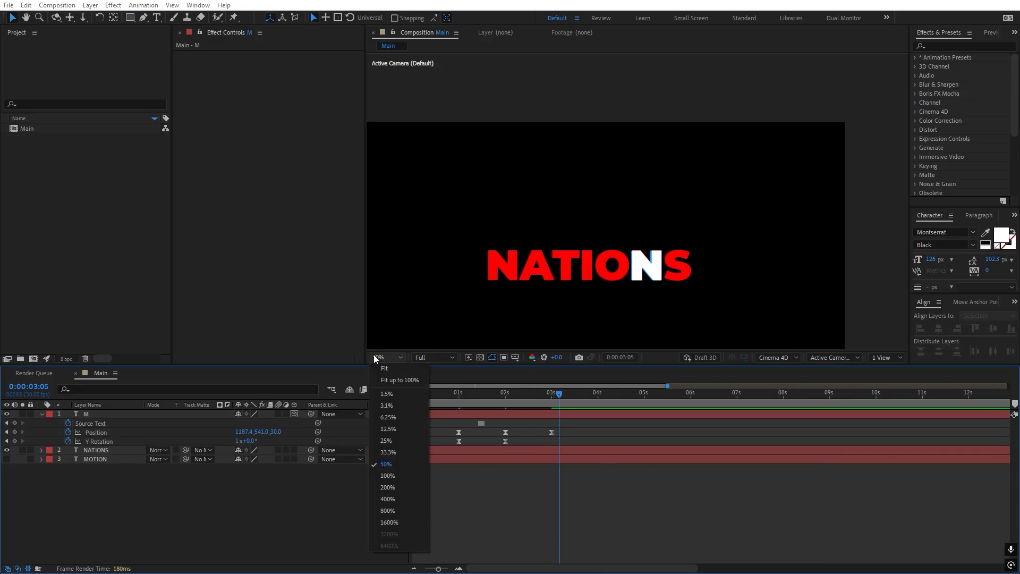
left_click(388, 381)
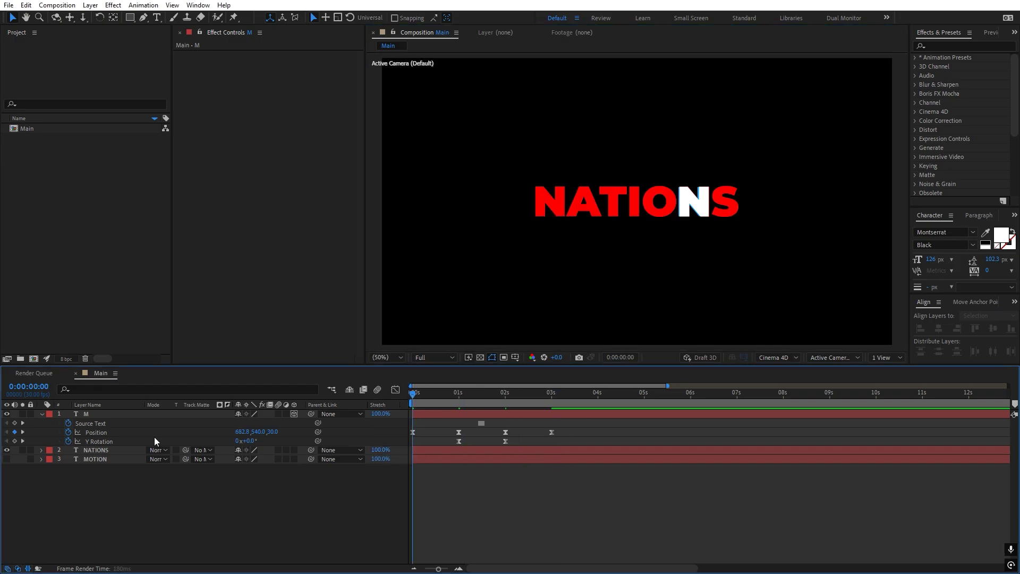
key("Home")
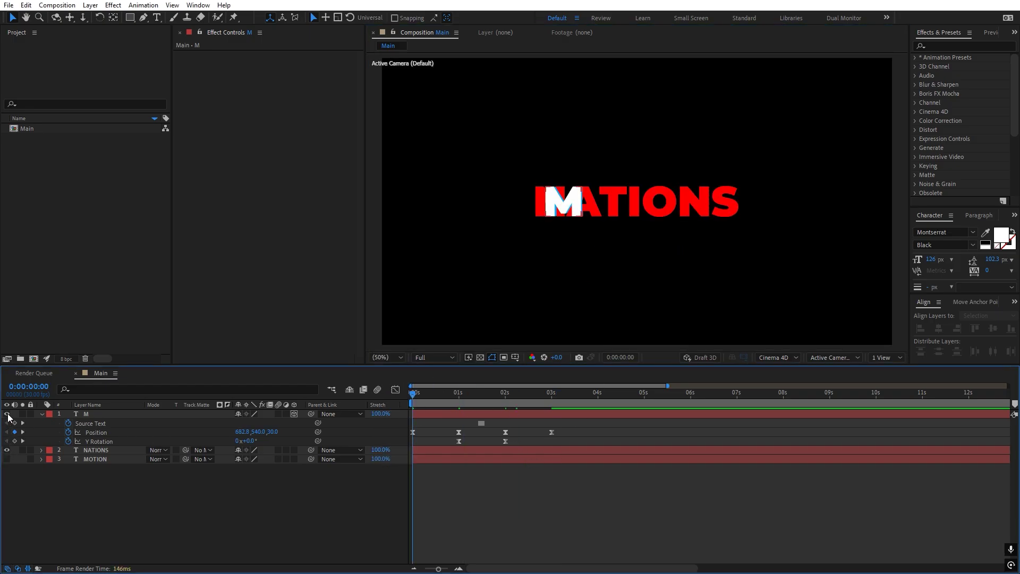
left_click(7, 450)
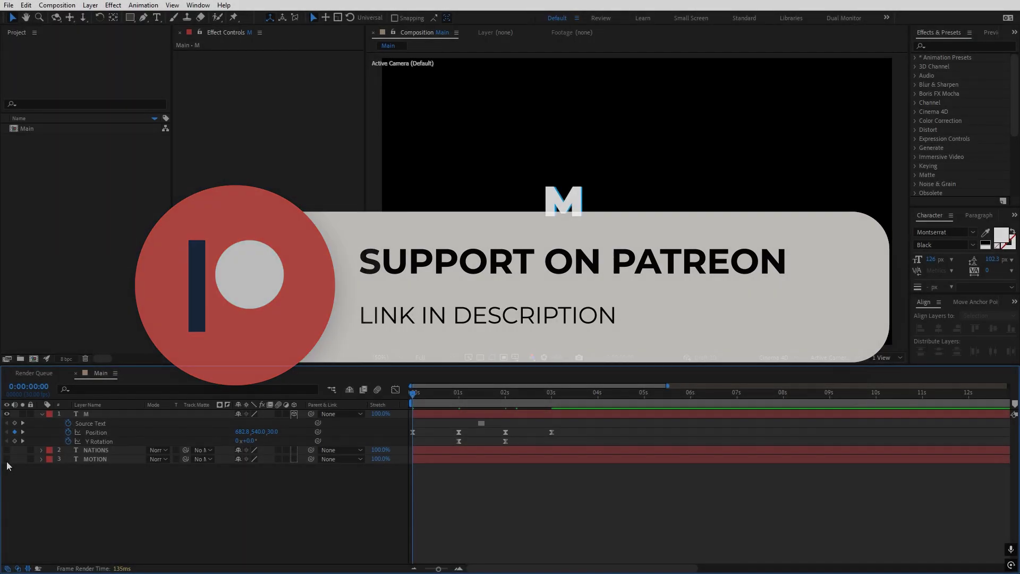
left_click(7, 459)
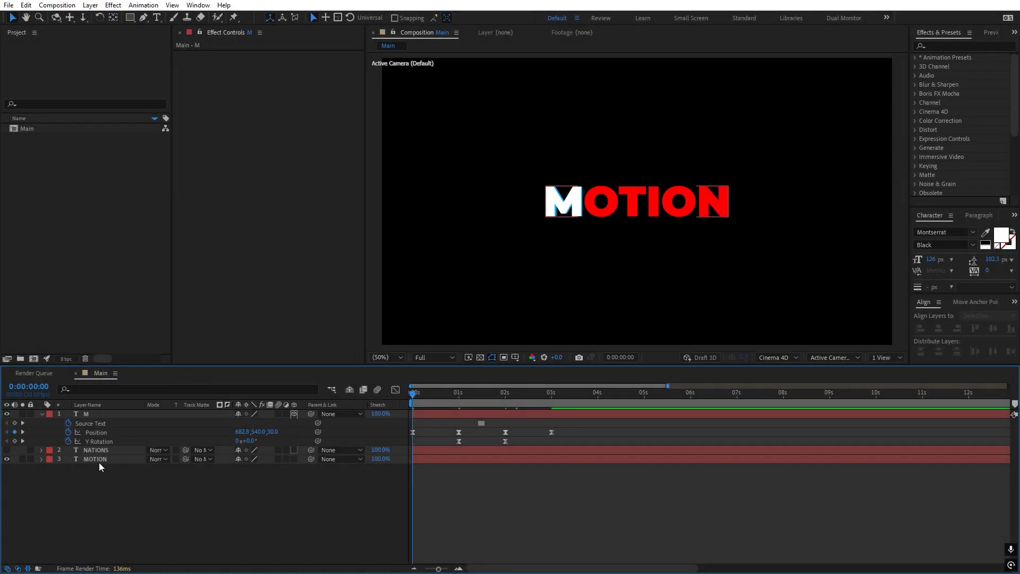
Duplicate the M layer and reveal the keyframed properties of the copy
left_click(99, 460)
left_click(89, 415)
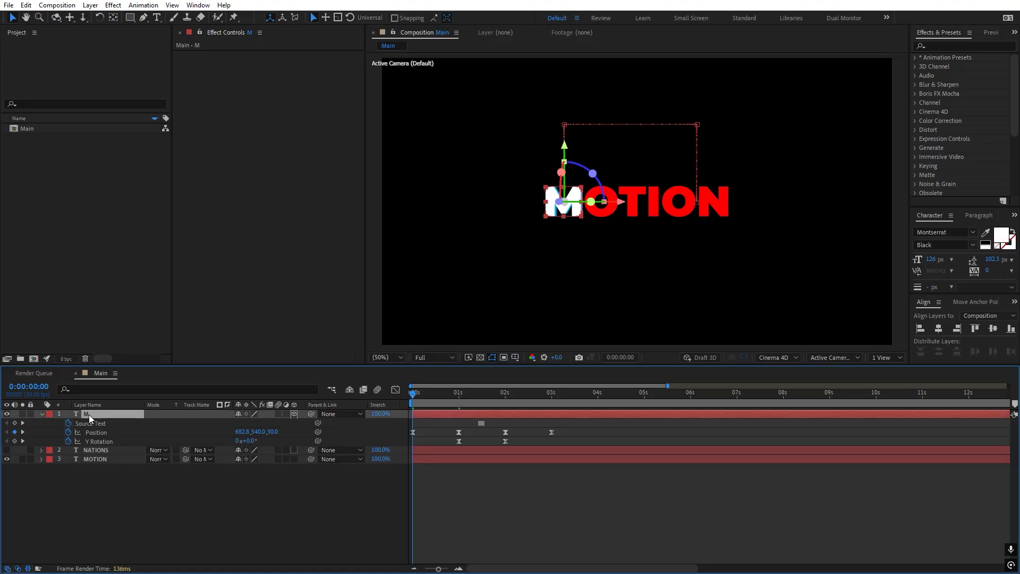
key("ctrl+d")
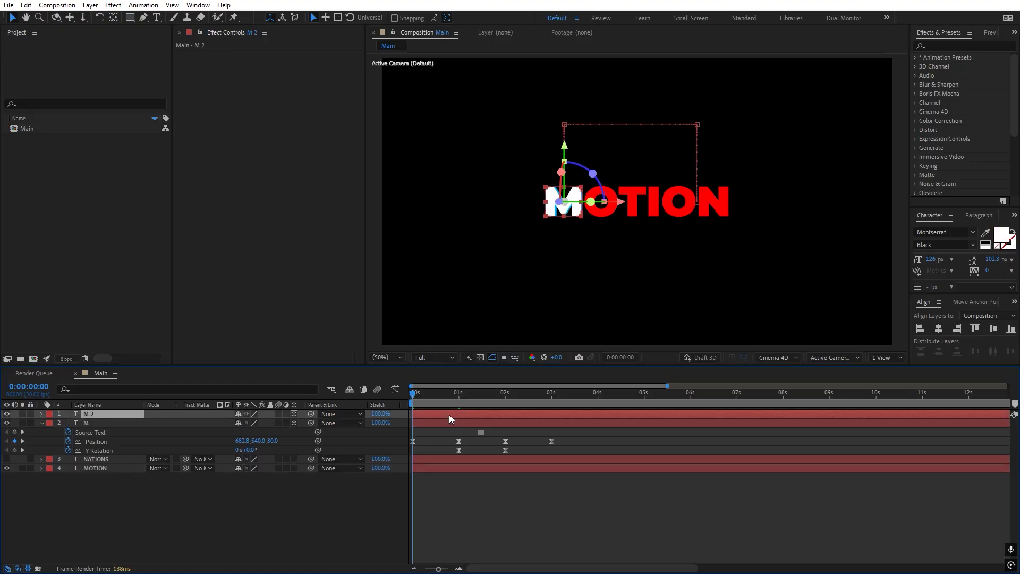
key("u")
left_click(438, 434)
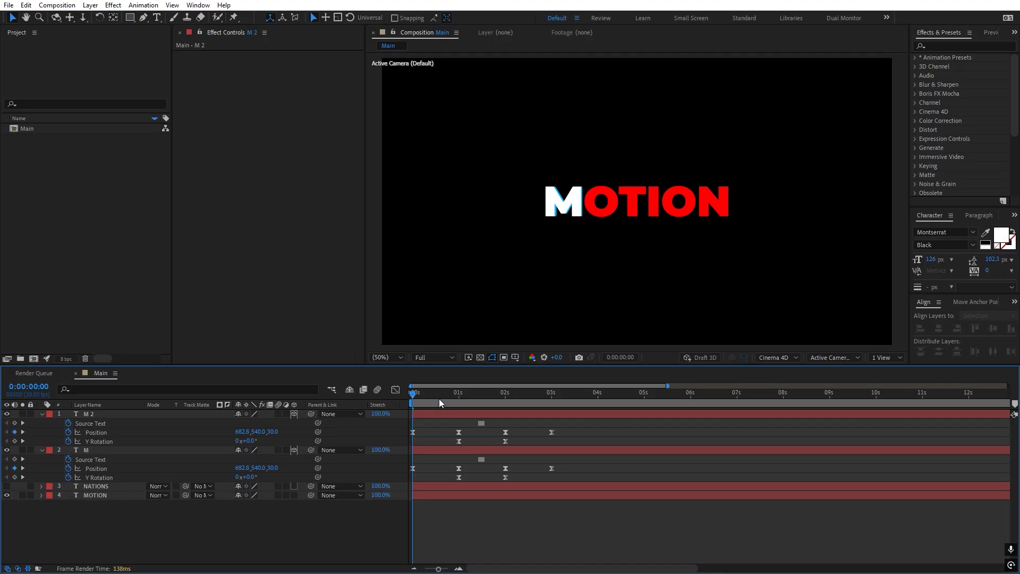
Change the starting letter of the duplicated M layer to O at its first Source Text keyframe, 0:00:01:14
left_click_drag(438, 569, 444, 569)
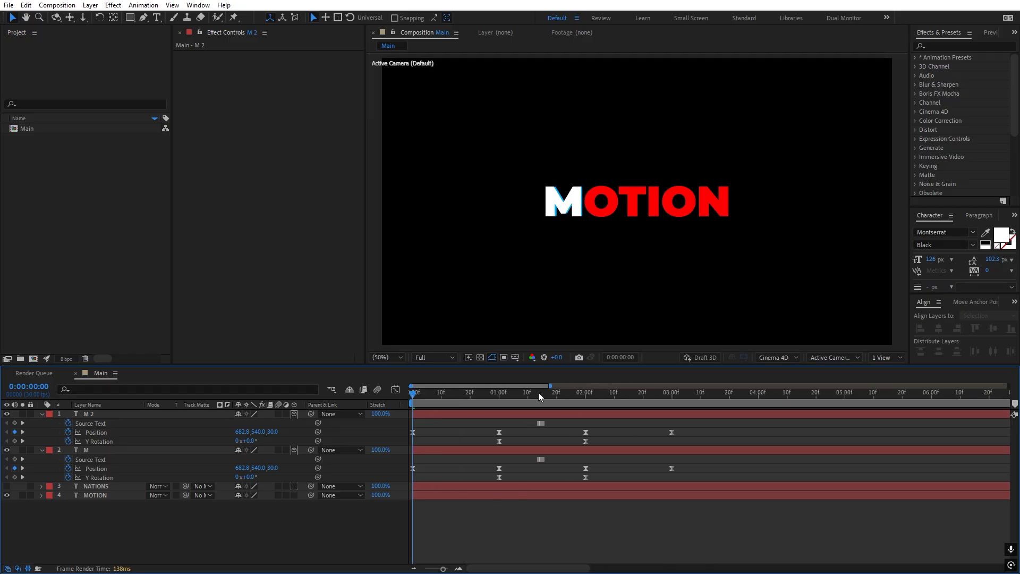
left_click(539, 393)
left_click(455, 571)
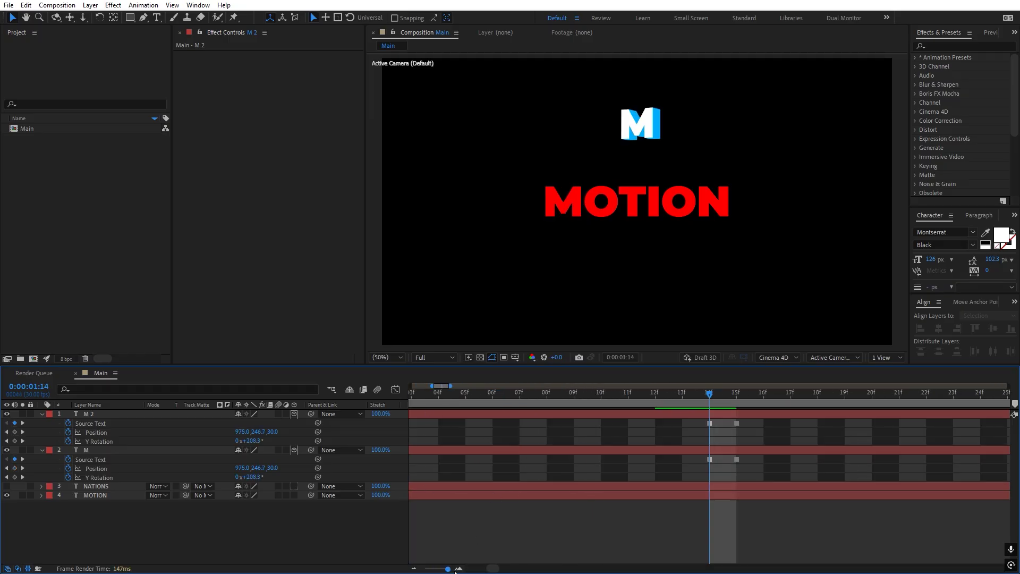
left_click(659, 135)
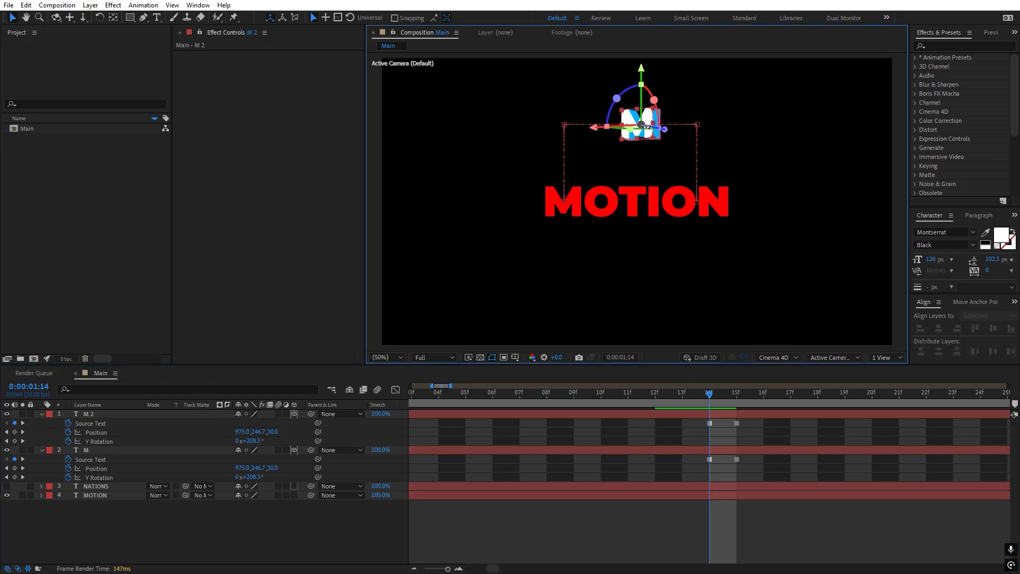
key("ctrl+t")
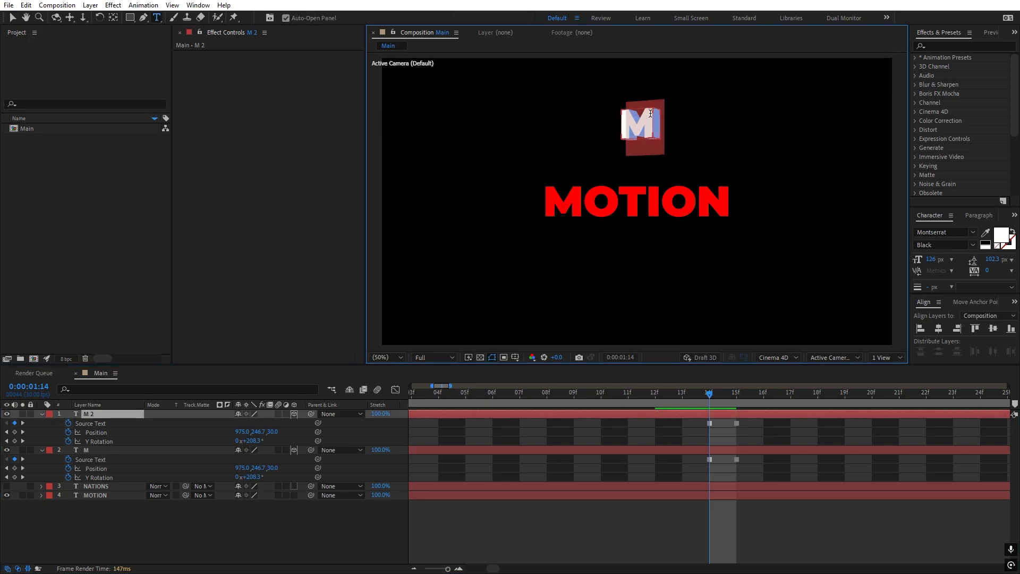
type("O")
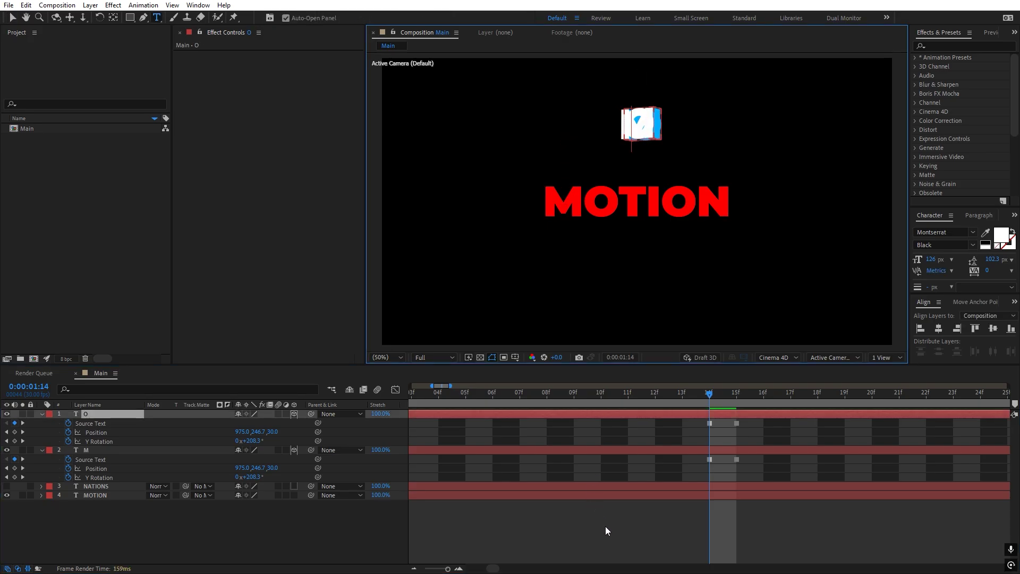
left_click(607, 538)
At 0 seconds, move the O layer onto the O of MOTION, at an X position of about 834.5
key("minus")
left_click_drag(504, 393, 413, 393)
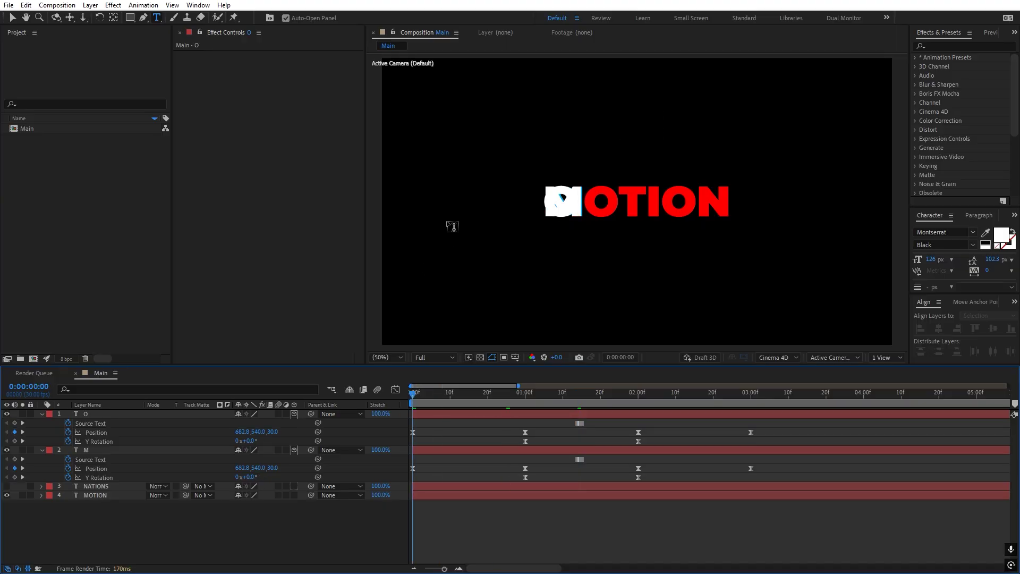
key("v")
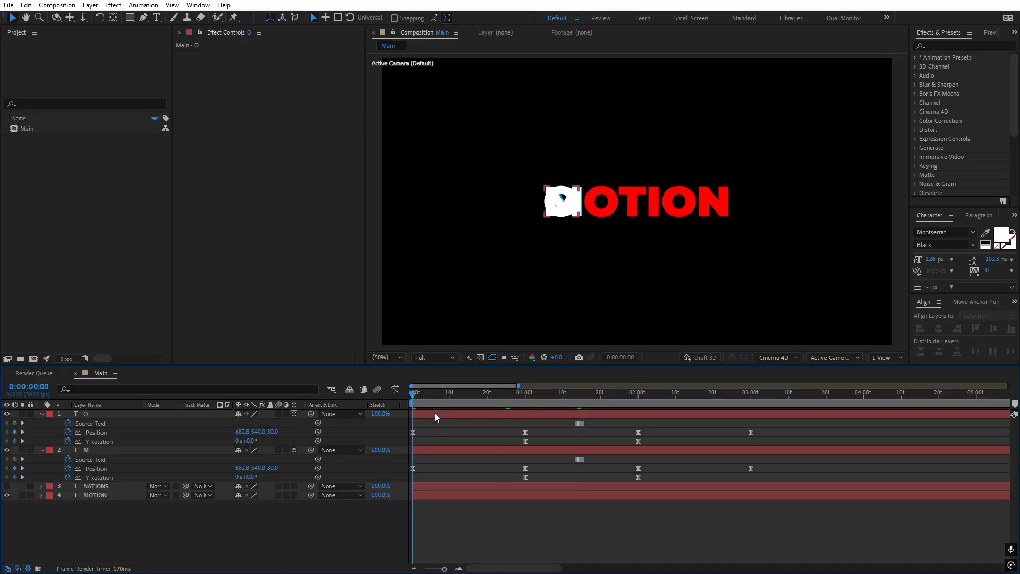
left_click(435, 414)
left_click_drag(619, 202, 657, 208)
scroll(645, 216, "up", 2)
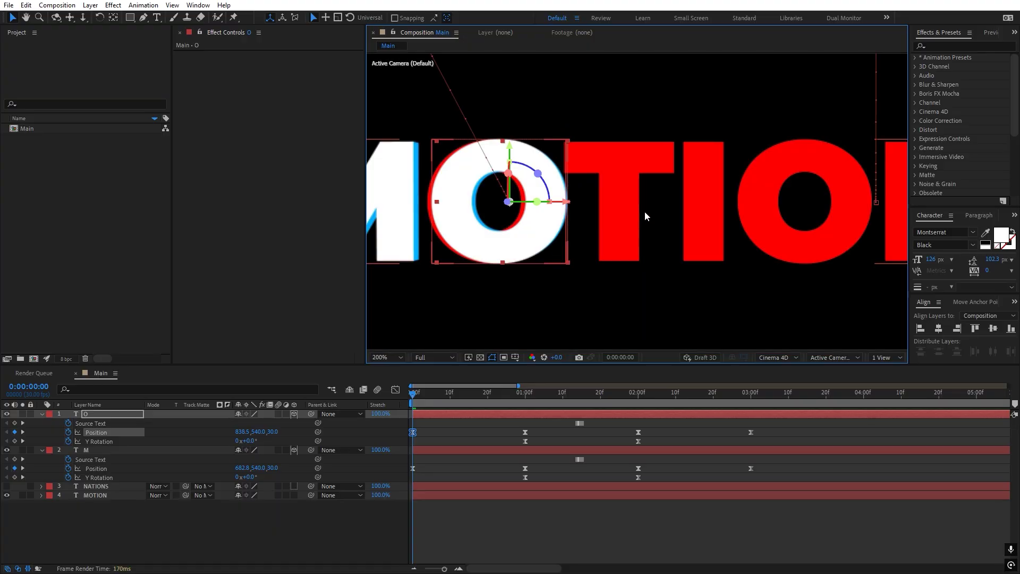
mouse_move(566, 207)
left_mouse_down()
mouse_move(533, 214)
mouse_move(562, 208)
left_mouse_up()
scroll(588, 177, "down", 2)
Align the O's 1-second position with its start and drop its 1-second and 2-second positions below the word, to Y about 845 and 849
left_click_drag(564, 126, 605, 126)
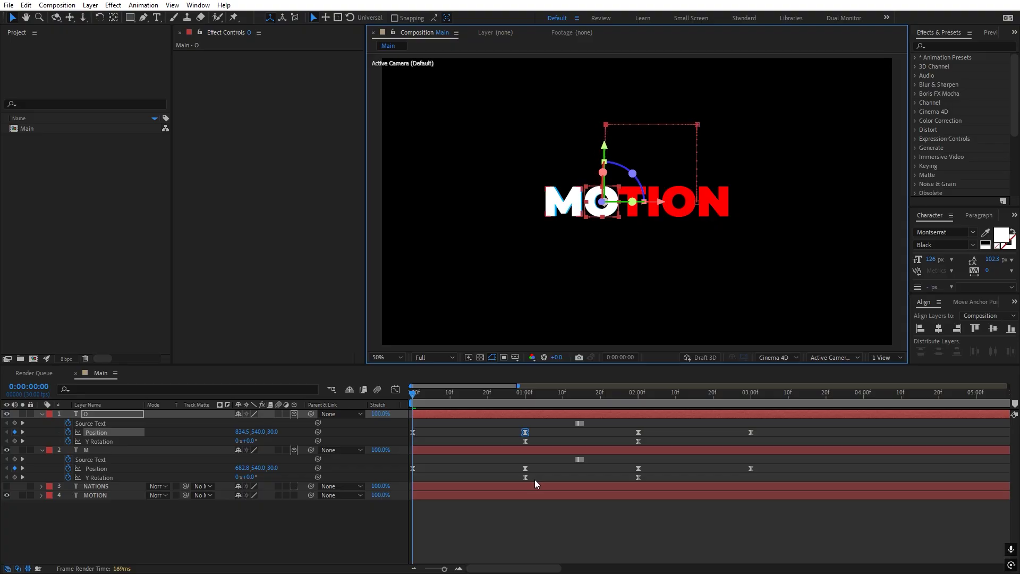
left_click_drag(442, 393, 521, 392)
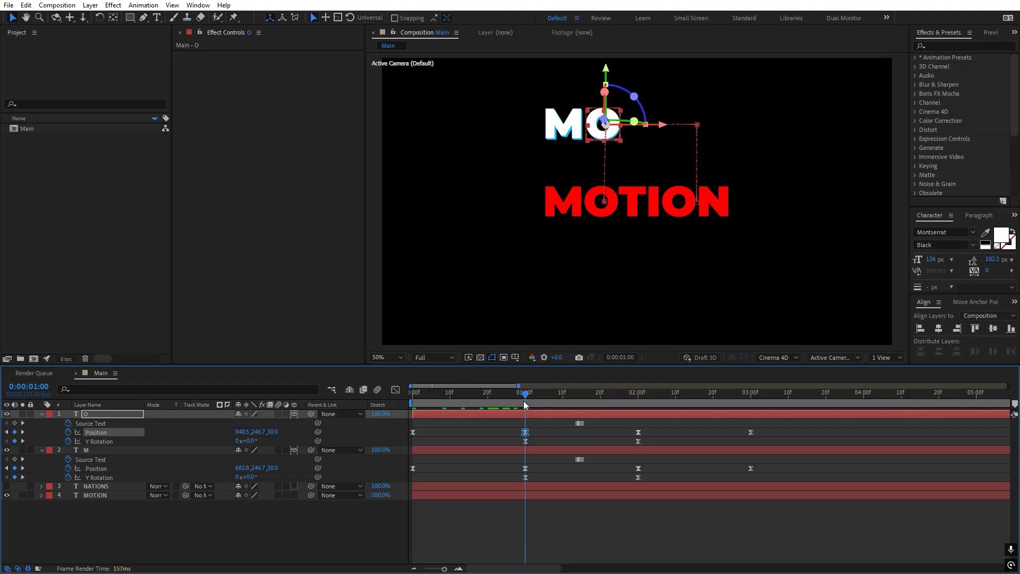
left_click_drag(610, 76, 595, 231)
left_click_drag(697, 125, 696, 284)
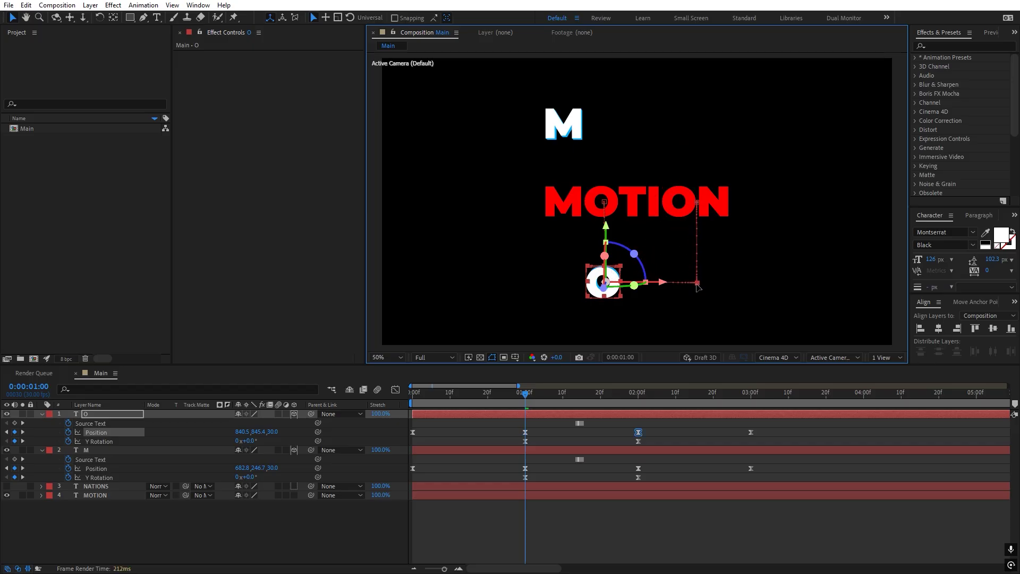
Show NATIONS instead of MOTION and change the O layer's second Source Text keyframe at 0:00:01:15 from N to O
left_click(8, 495)
left_click(7, 486)
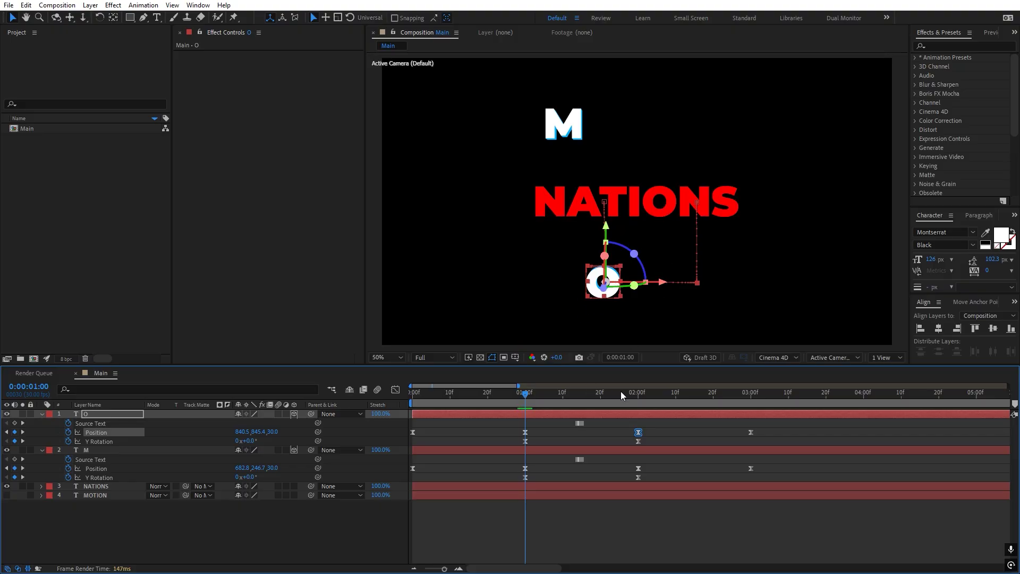
left_click(638, 394)
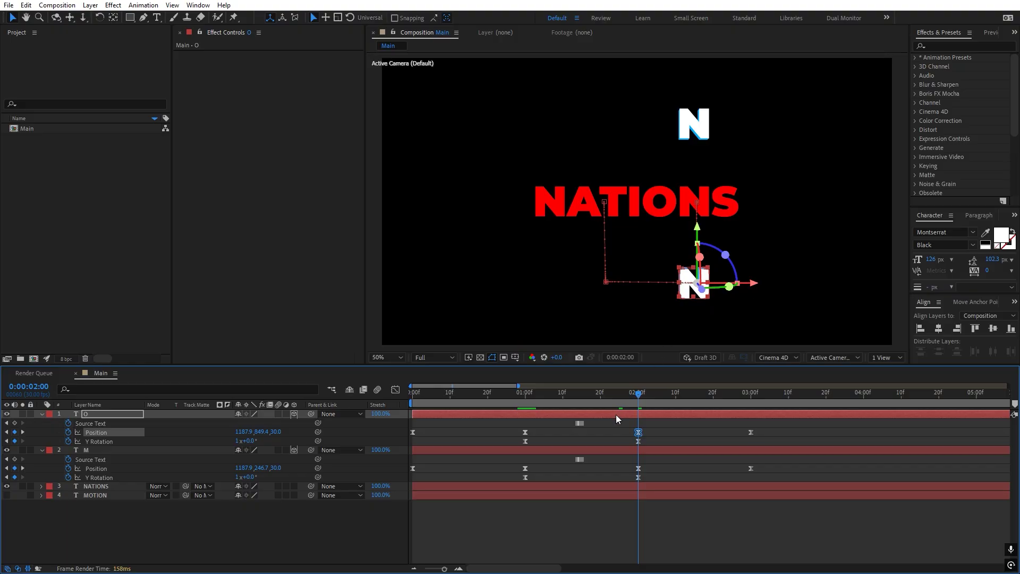
key("equal")
key("equal")
left_click(540, 397)
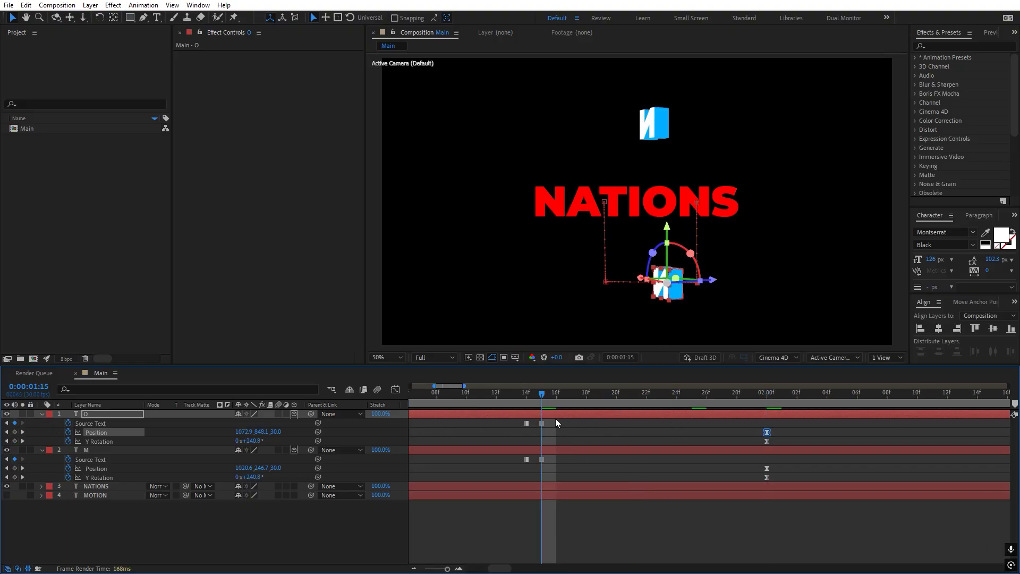
left_click(541, 423)
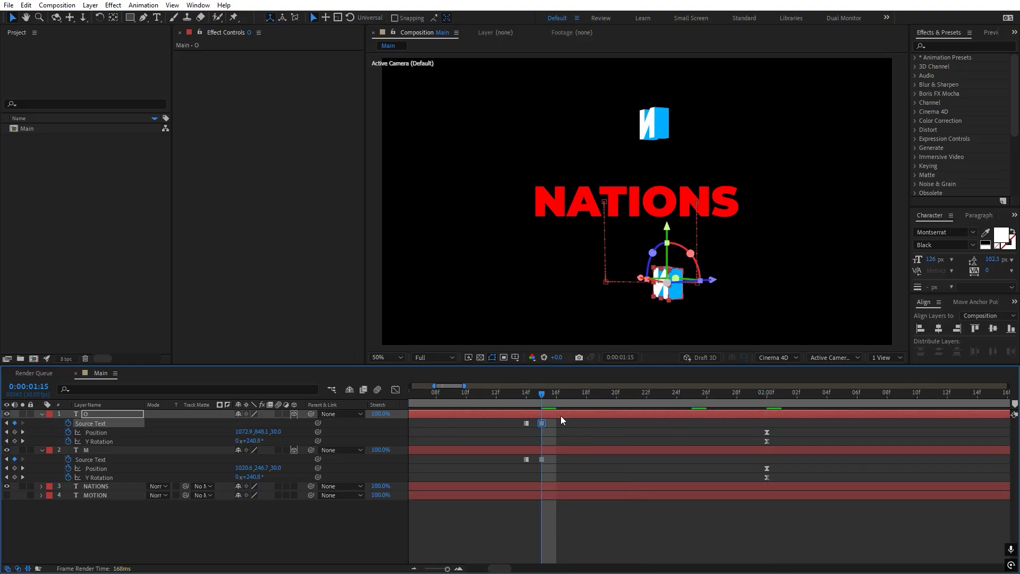
double_click(560, 415)
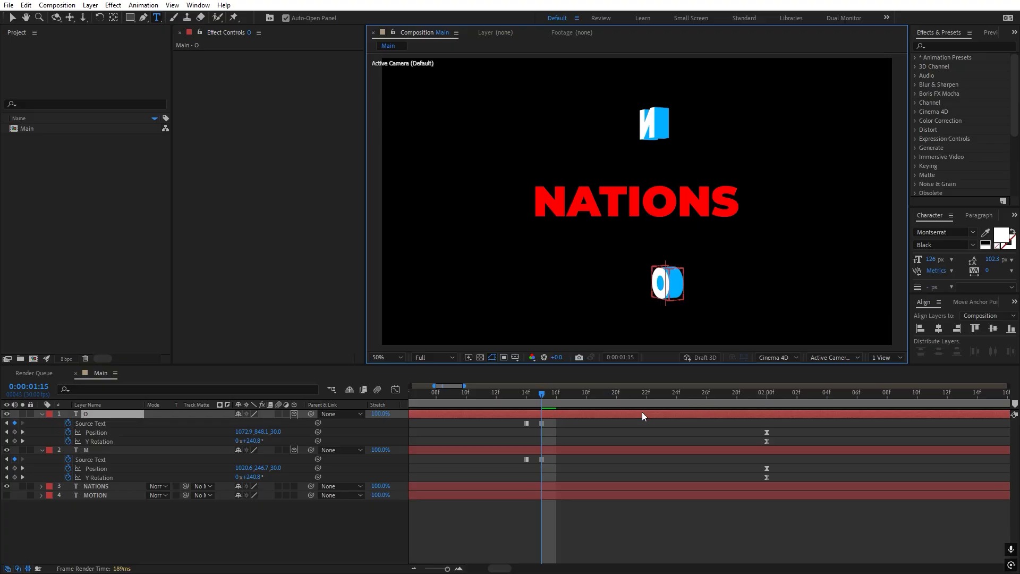
left_click(639, 427)
At 2 seconds, shift the O below the word back to an X position of about 1087
key("space")
key("space")
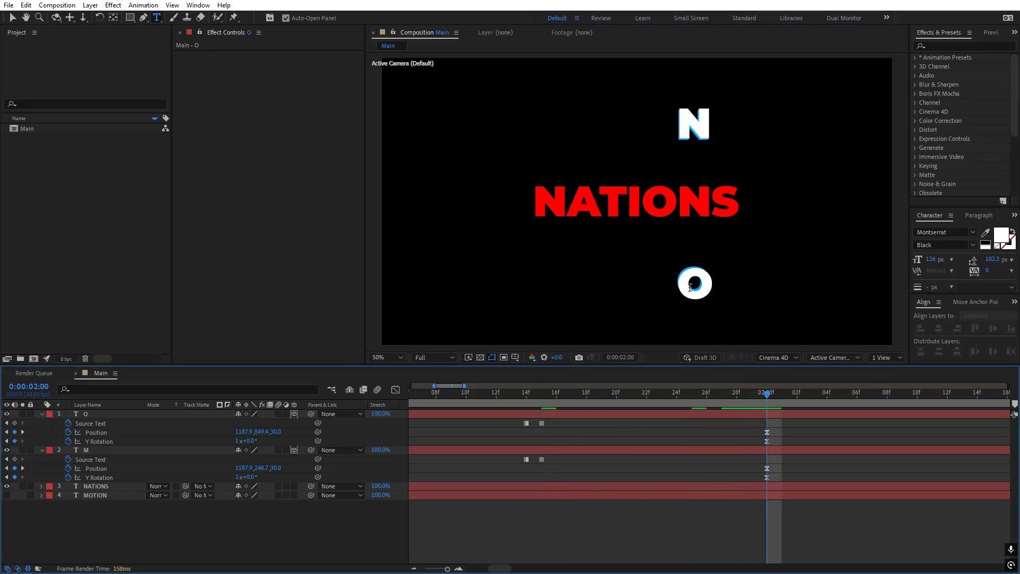
key("v")
left_click(687, 283)
left_click_drag(752, 287, 724, 292)
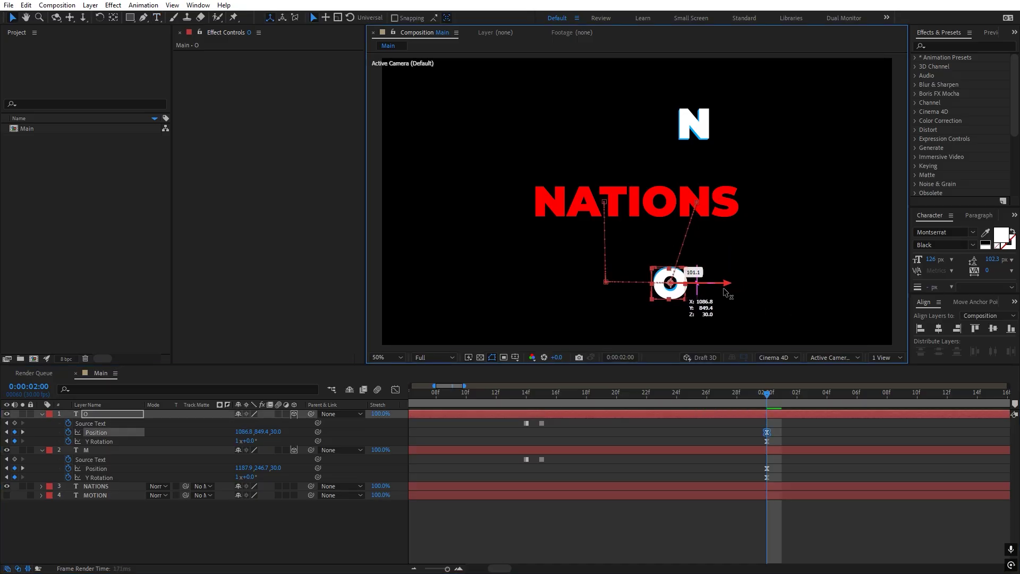
Place the O over the O of NATIONS at 3 seconds and align its 2-second position directly below it
scroll(772, 439, "down", 3)
left_click(847, 403)
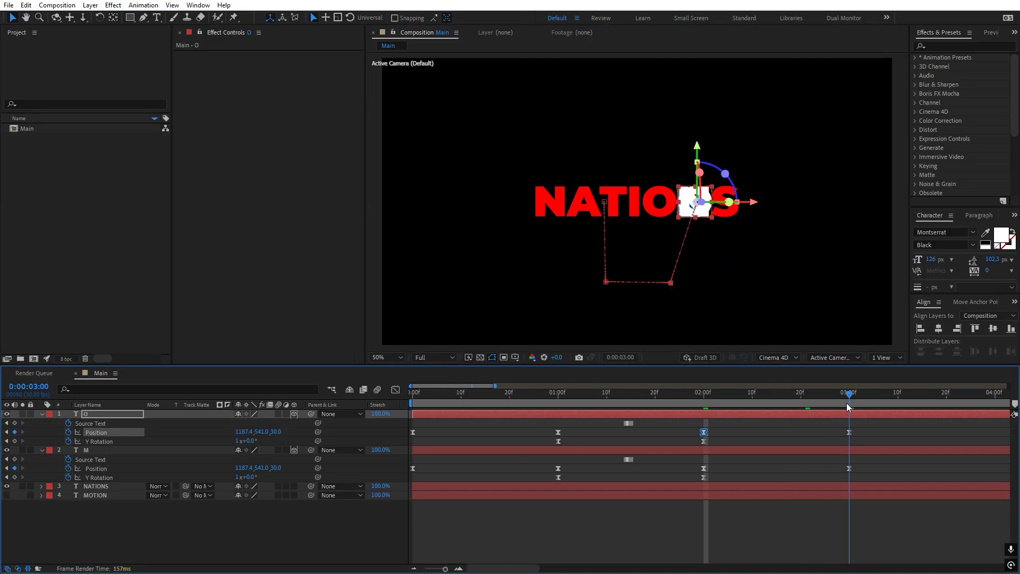
mouse_move(733, 206)
left_mouse_down()
mouse_move(710, 212)
mouse_move(746, 207)
left_mouse_up()
key("period")
scroll(737, 297, "down", 3)
left_click_drag(701, 289, 690, 288)
Preview the M and O letter animation from the start of the composition
key("minus")
key("minus")
key("minus")
key("minus")
key("Home")
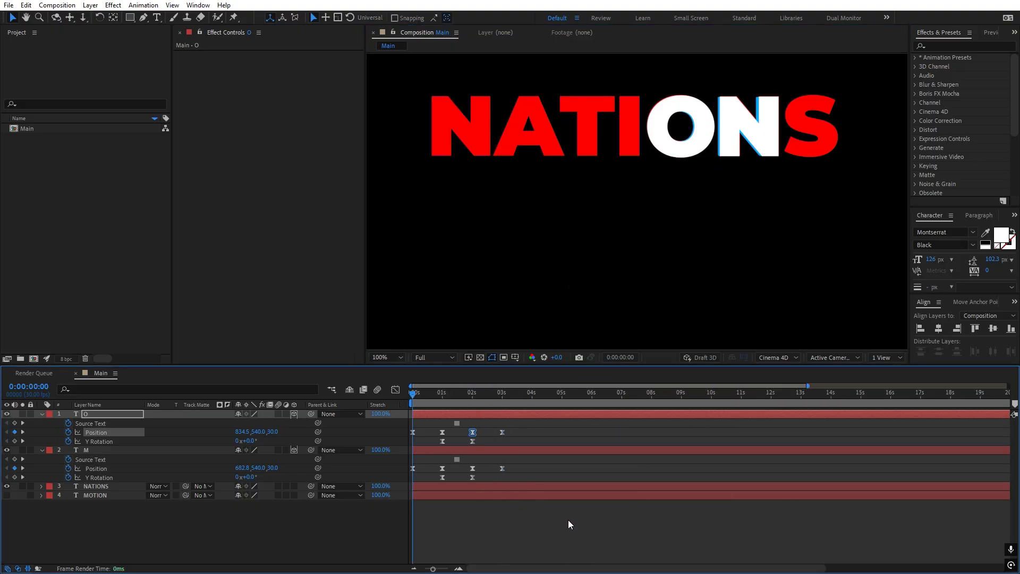
key("space")
scroll(626, 268, "down", 2)
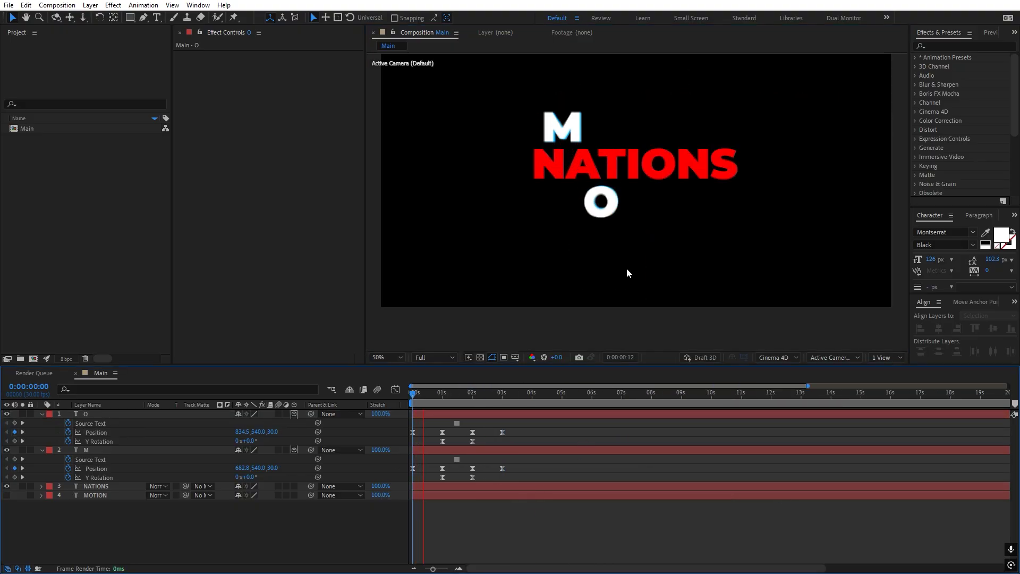
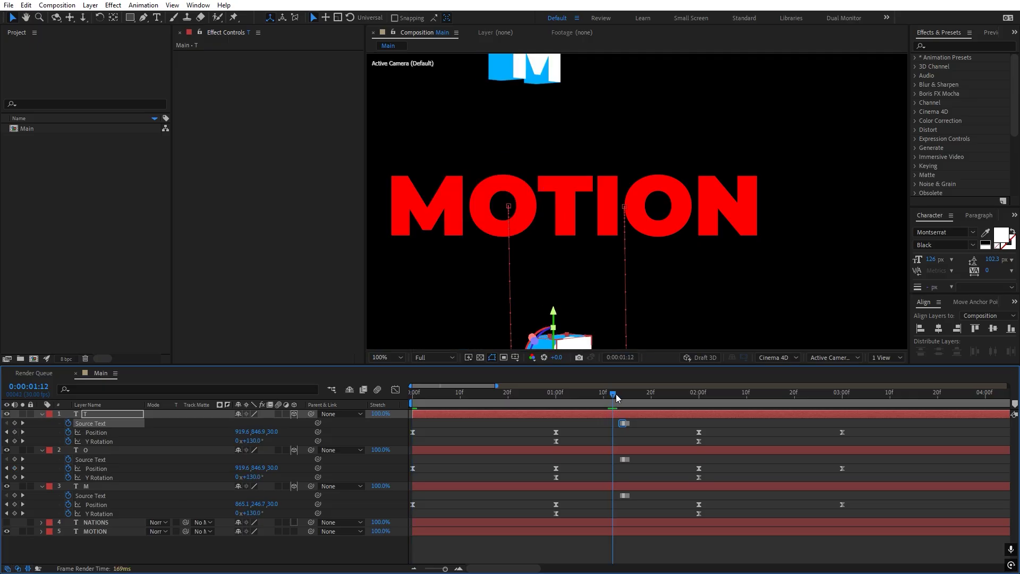
At 1 second, raise the T layer above the M to a Y position of about 75
key("space")
key("comma")
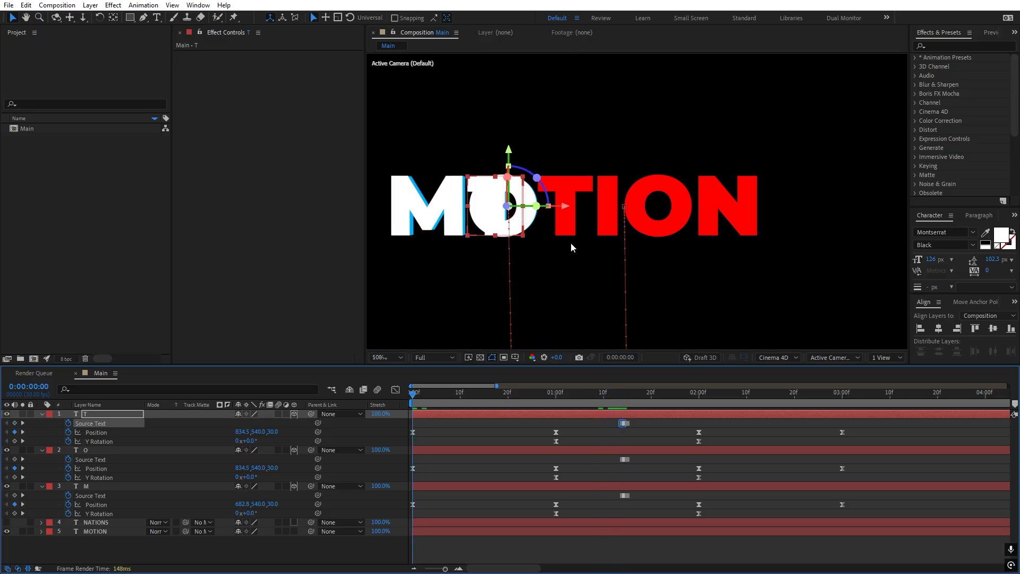
key("space")
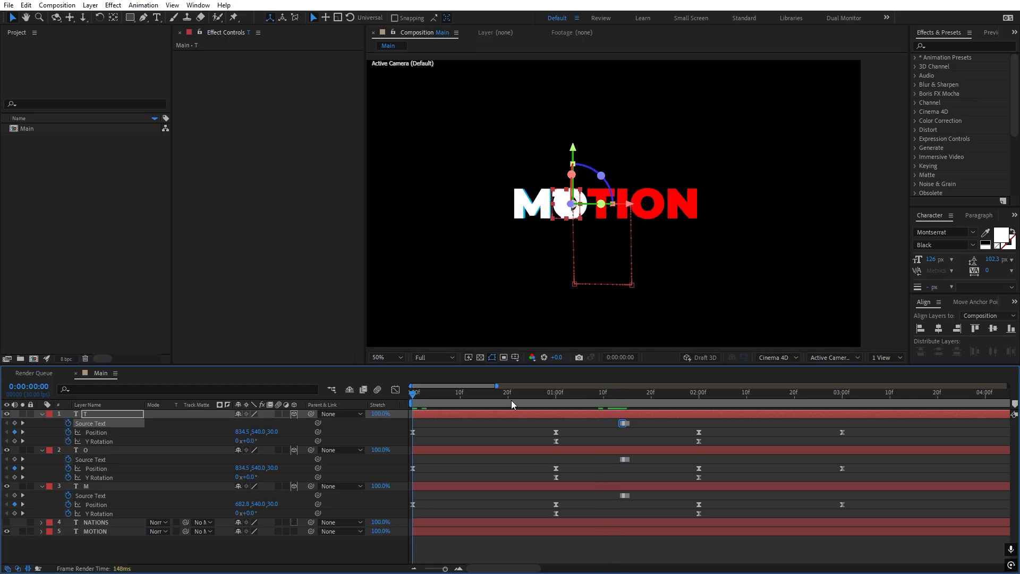
left_click_drag(511, 403, 555, 399)
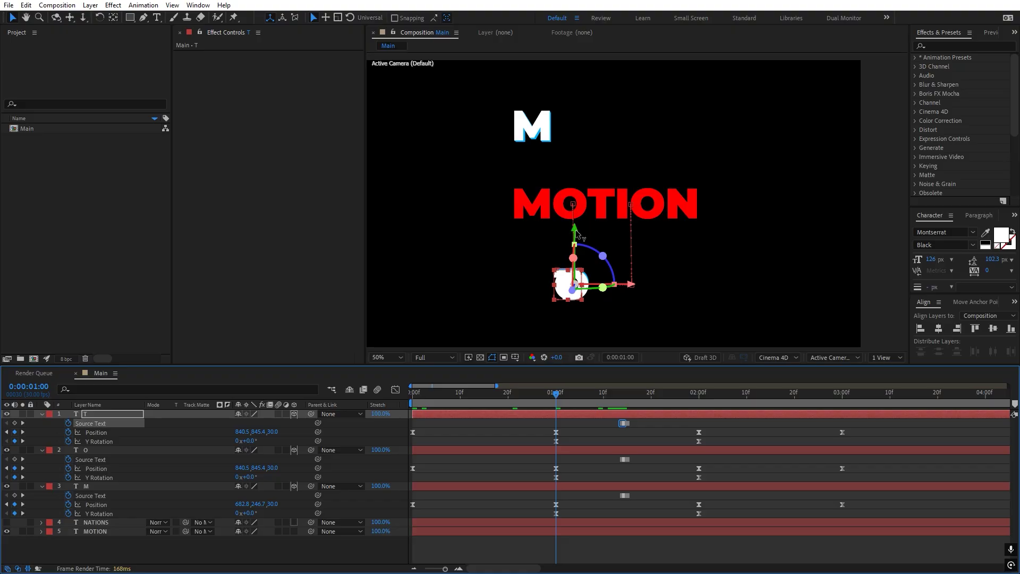
left_click_drag(579, 236, 571, 28)
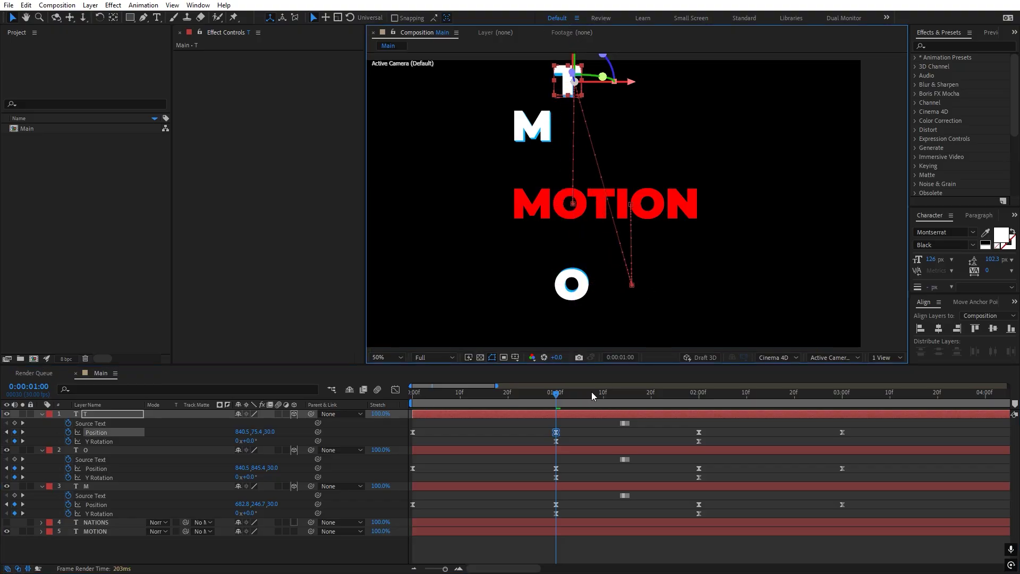
At 2 seconds, raise the T layer above the N to a Y position of about 79
left_click_drag(592, 395, 698, 394)
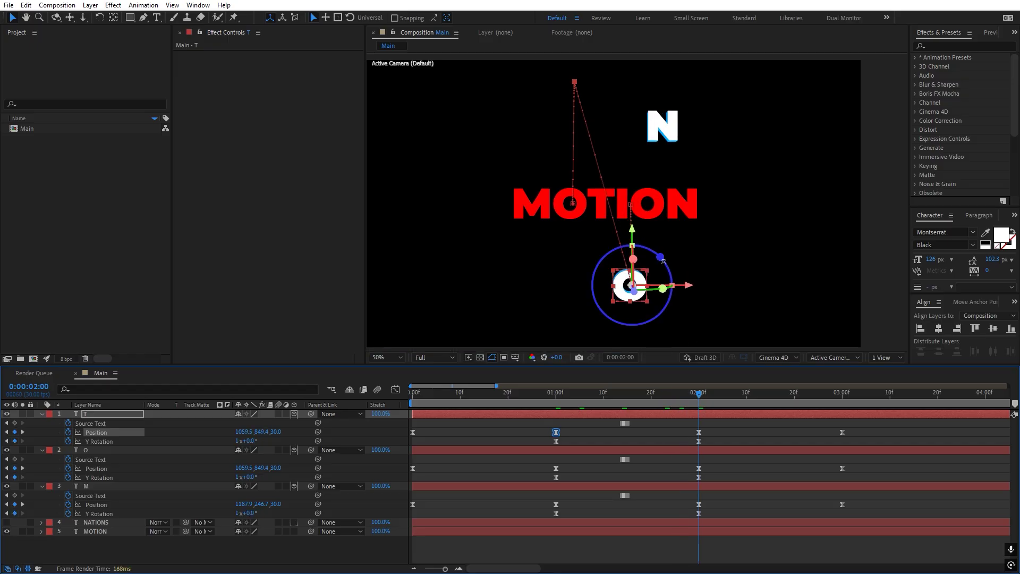
left_click_drag(633, 239, 609, 3)
key("h")
left_click_drag(728, 193, 668, 229)
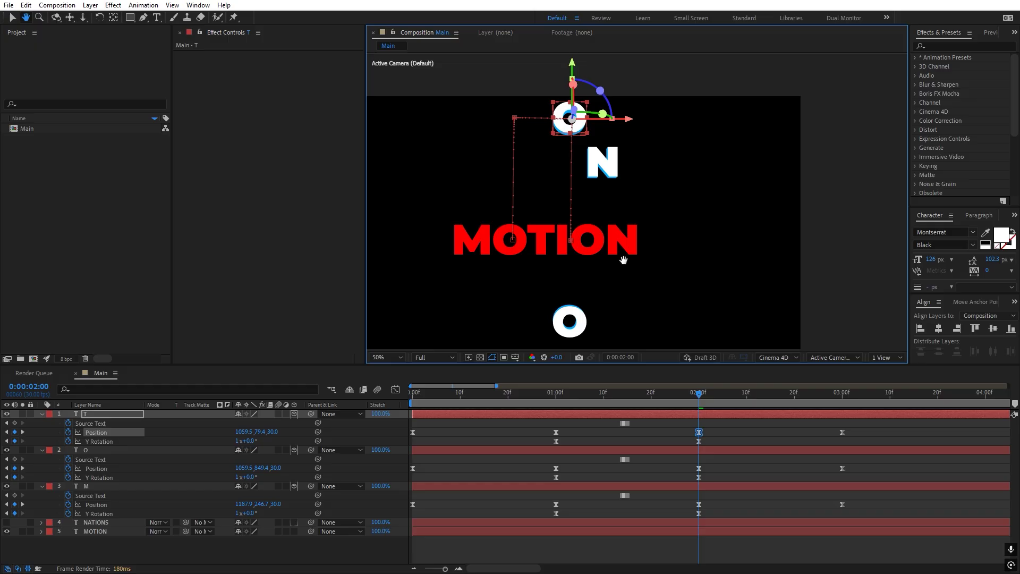
key("v")
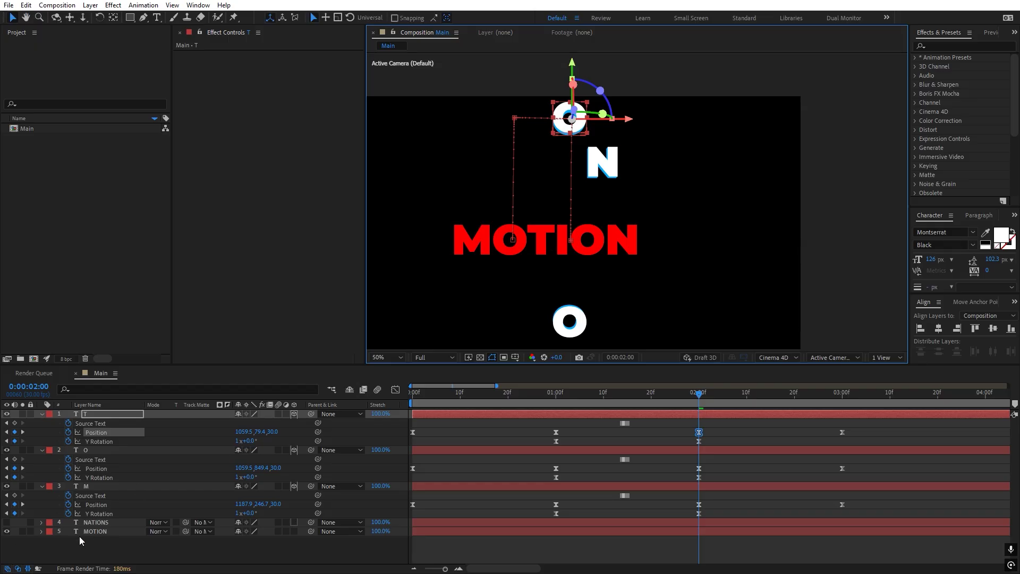
Show NATIONS instead of MOTION and change the T layer's letter to S at its second Source Text keyframe, 0:00:01:15
left_click(7, 522)
left_click(6, 531)
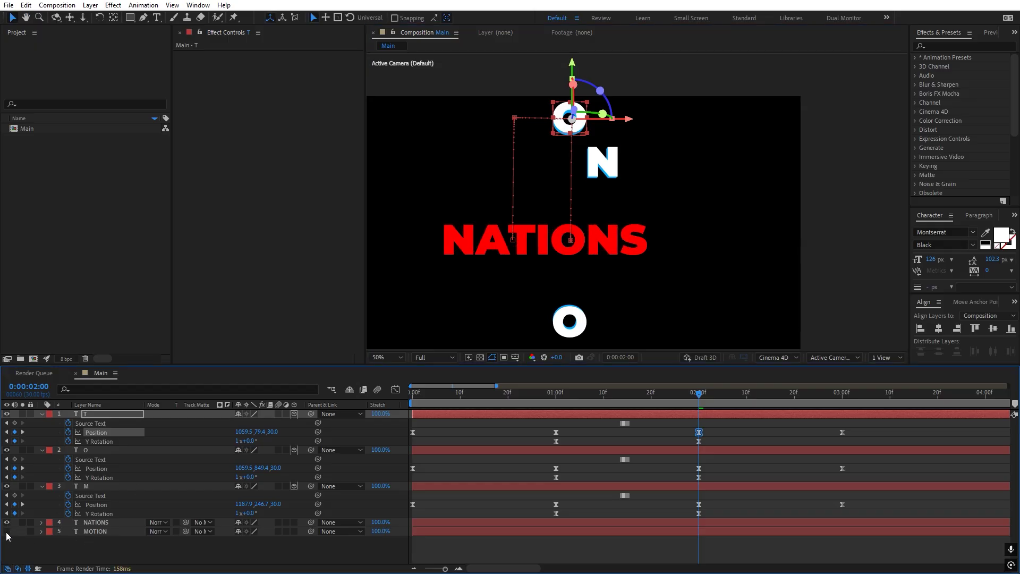
left_click_drag(639, 402, 631, 401)
left_click(637, 414)
key("ctrl+t")
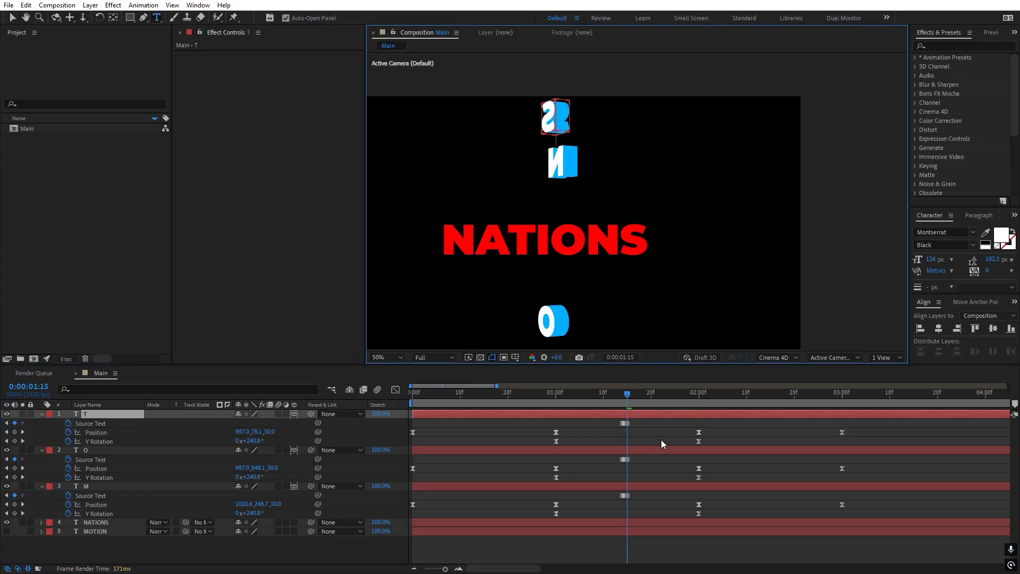
At 2 seconds, move the S horizontally to an X position of about 1310, above the S of NATIONS
left_click_drag(667, 398, 698, 393)
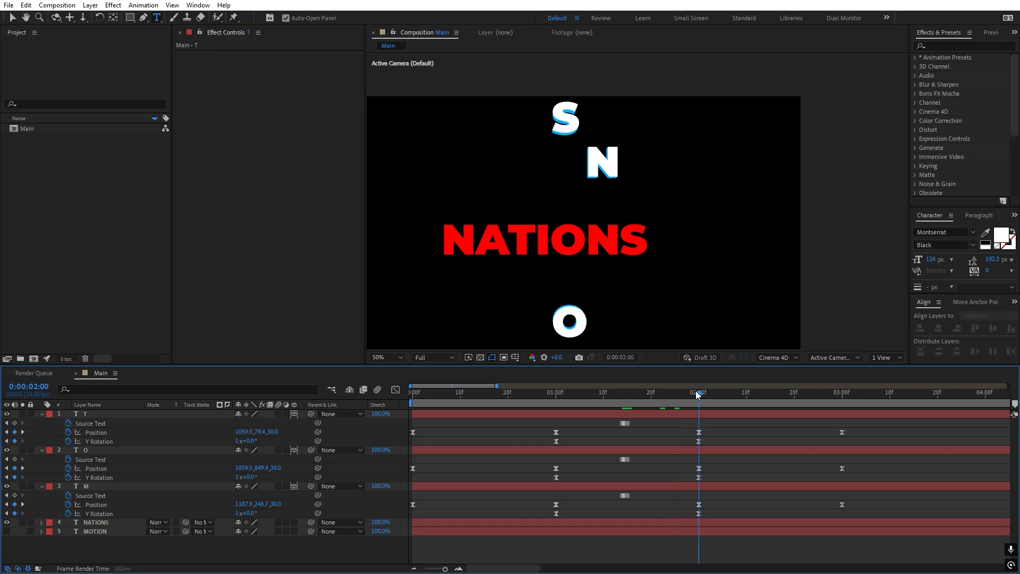
key("v")
left_click(570, 122)
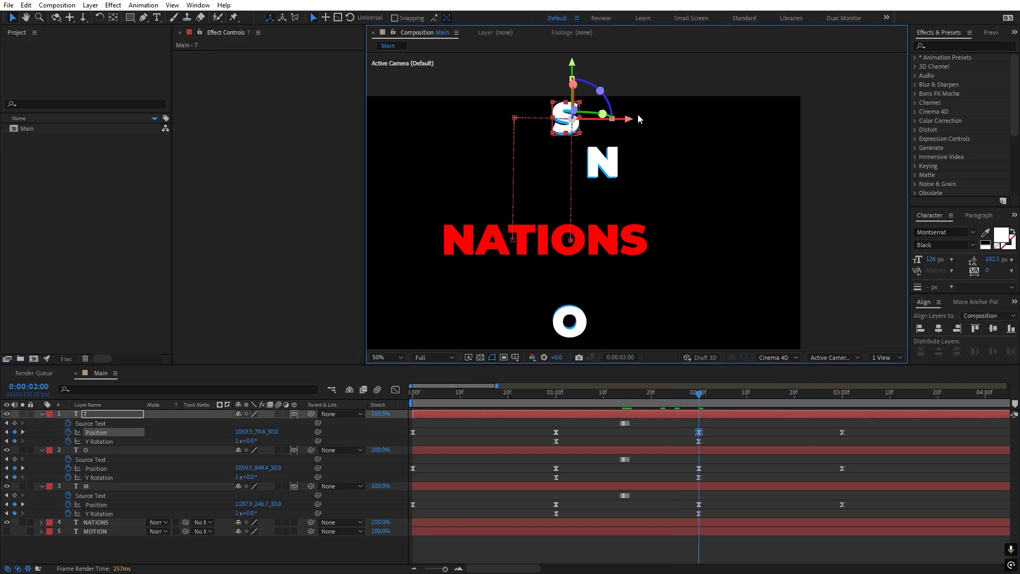
left_click_drag(628, 121, 697, 121)
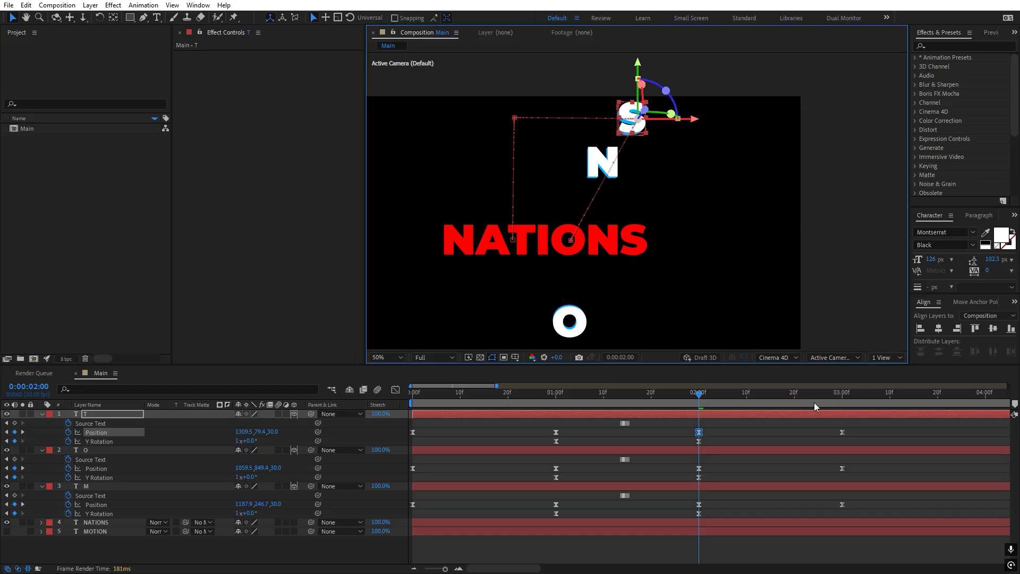
At 3 seconds, place the S over the S of NATIONS at an X position of about 1315 and deselect it
left_click(842, 394)
left_click_drag(626, 243, 698, 242)
left_click(767, 440)
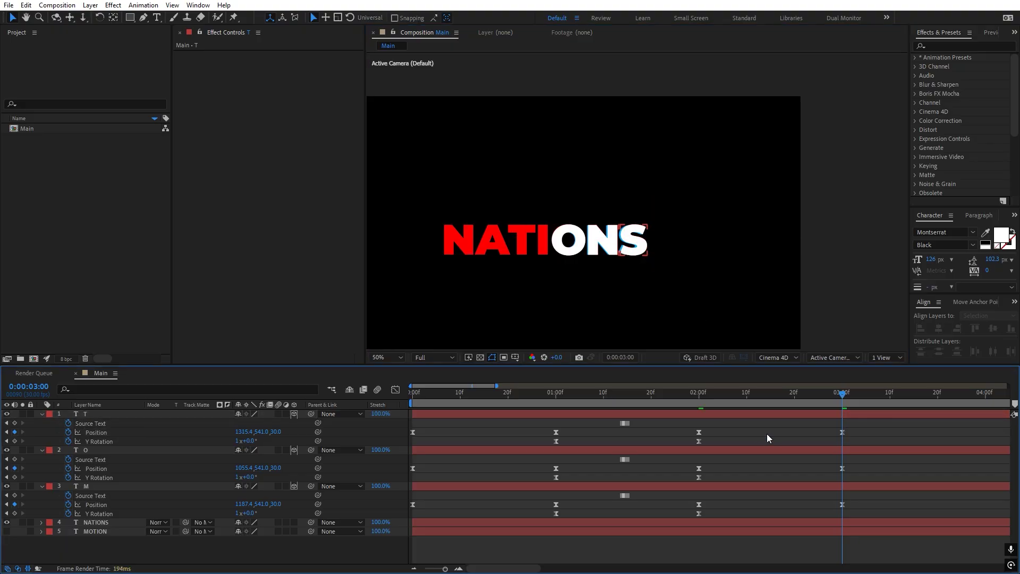
Preview the animation from the first frame and show MOTION instead of NATIONS as the reference word
key("Home")
key("space")
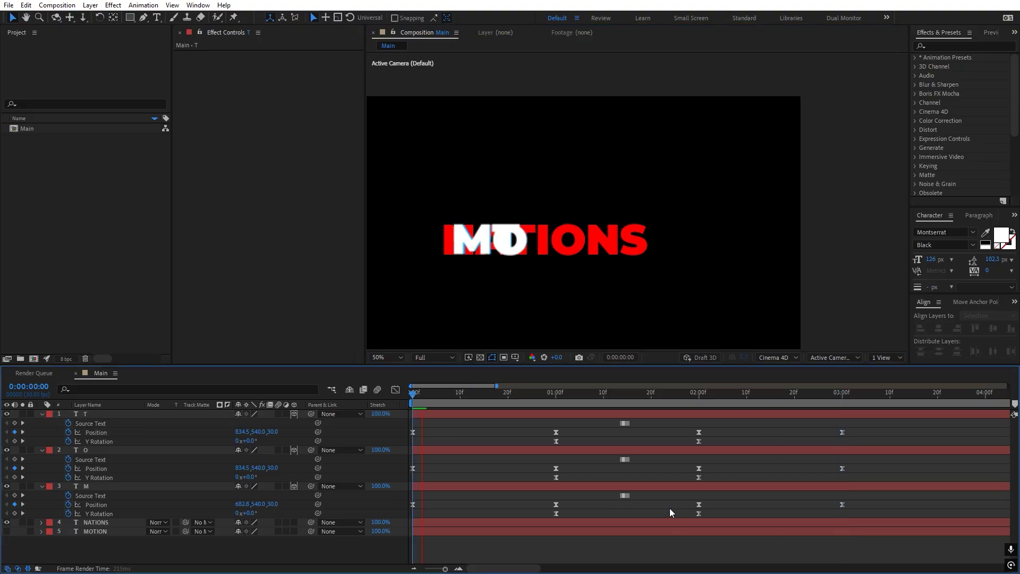
key("space")
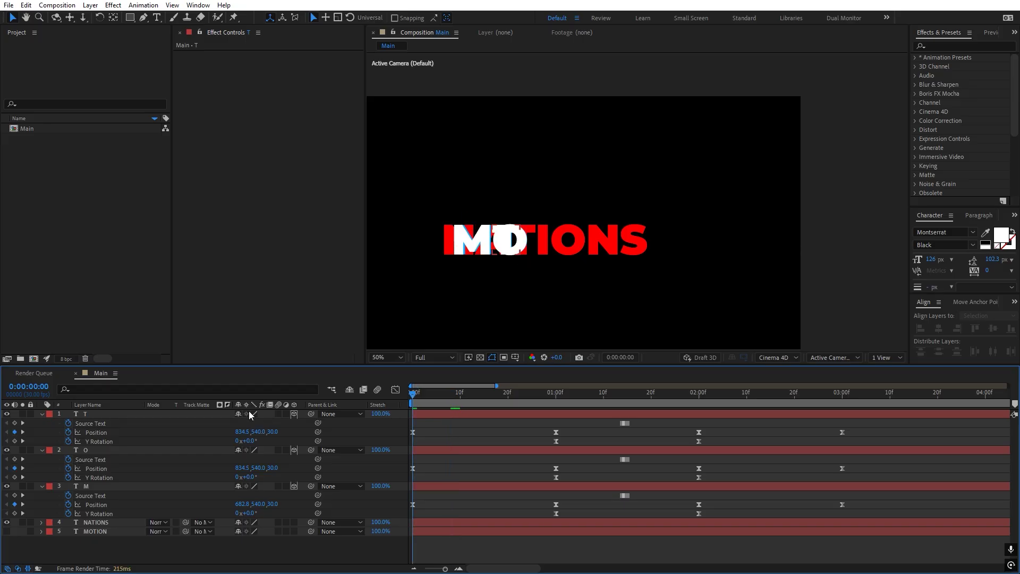
left_click(7, 532)
left_click(8, 522)
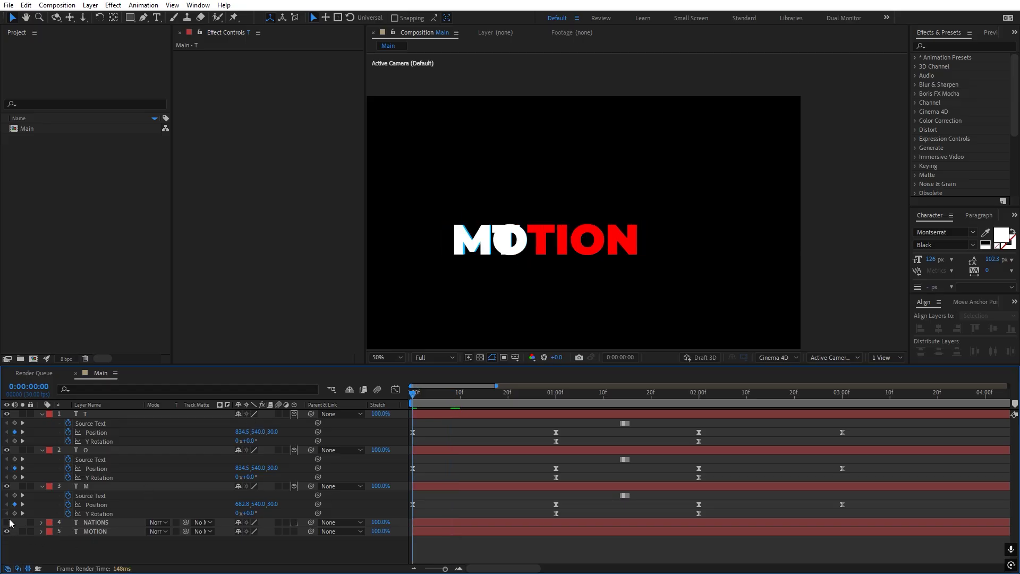
At the first frame, place the T over the T of MOTION at X 964.5 and shift its 1-second path point horizontally above it
left_click(510, 415)
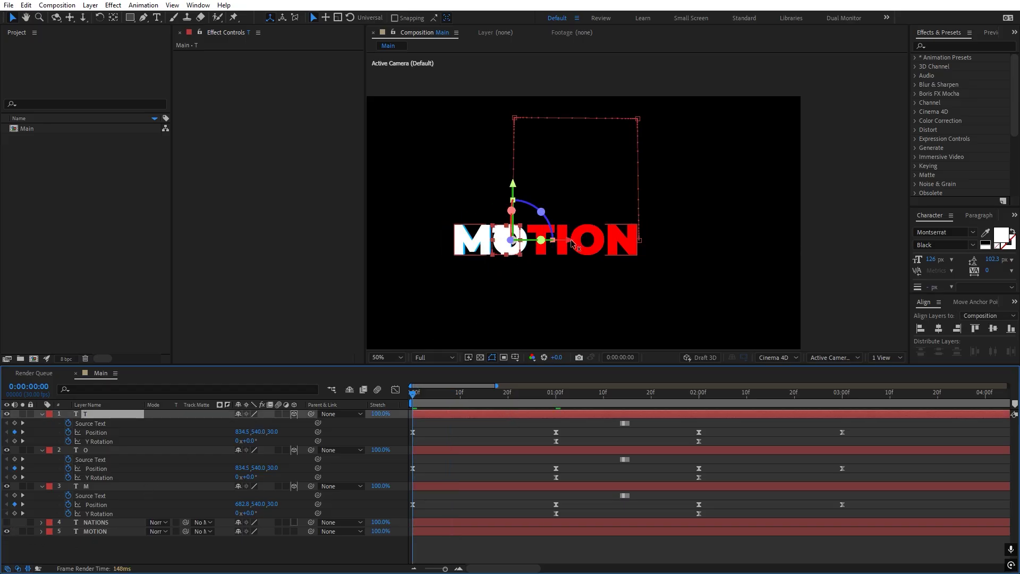
left_click_drag(572, 243, 607, 242)
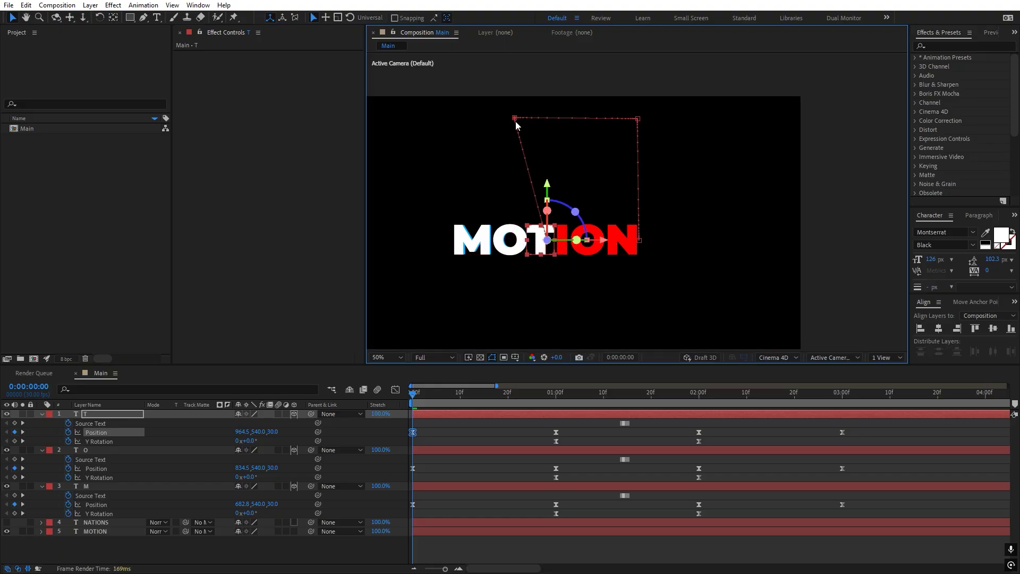
left_click_drag(515, 122, 532, 118)
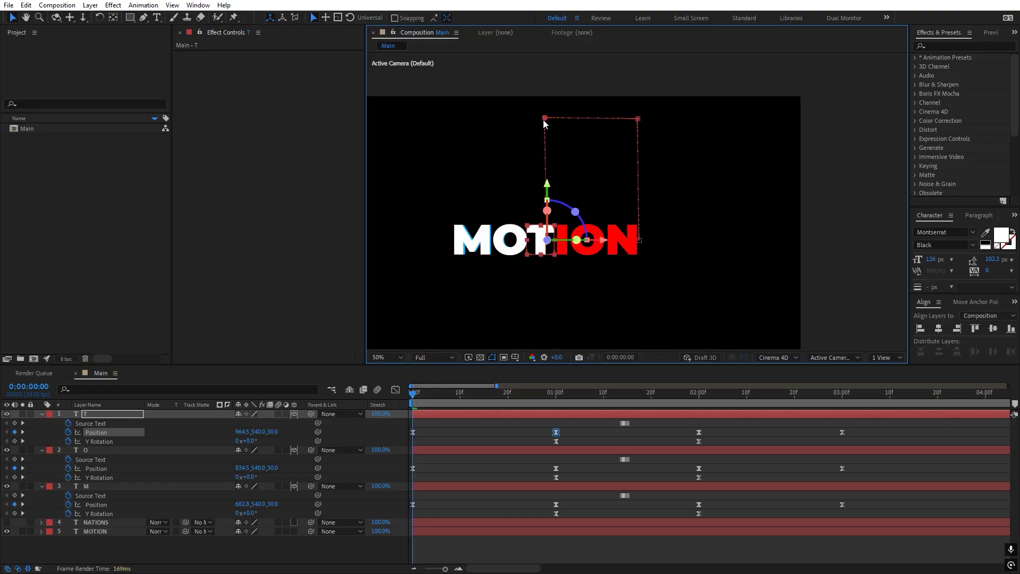
left_click(460, 445)
Play the animation of the three letters past 3 seconds and return to the first frame
key("space")
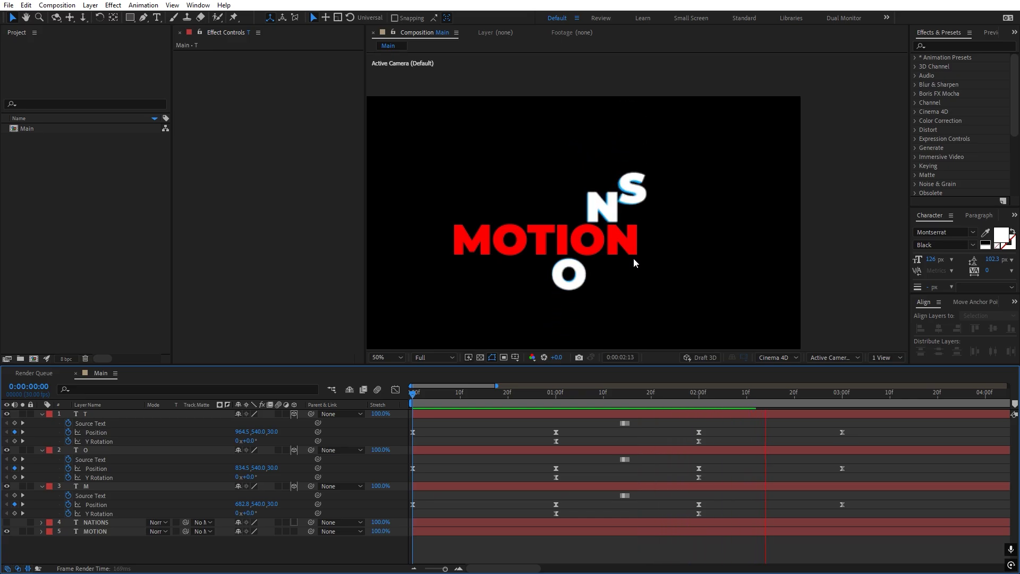
key("space")
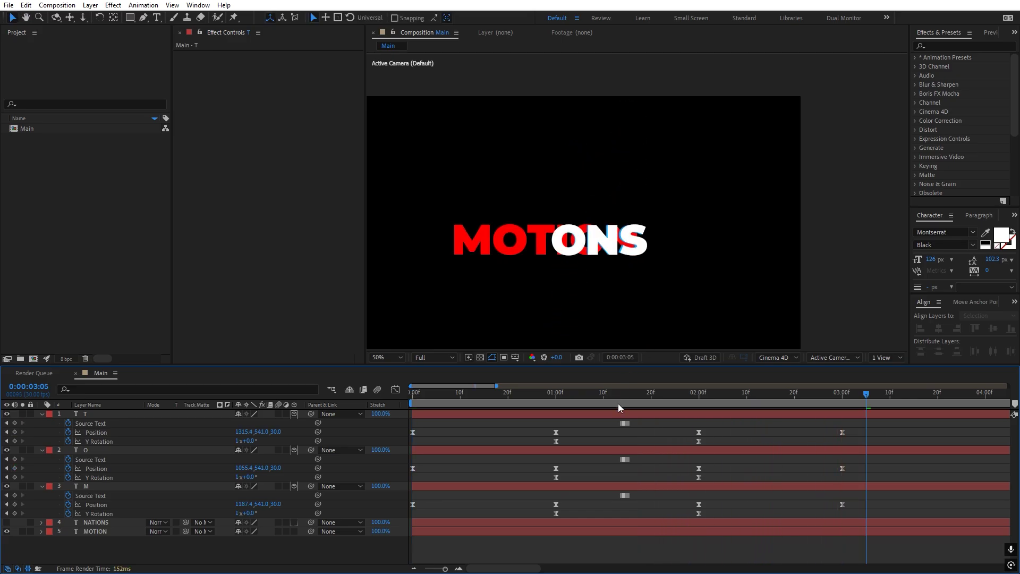
left_click_drag(618, 408, 238, 461)
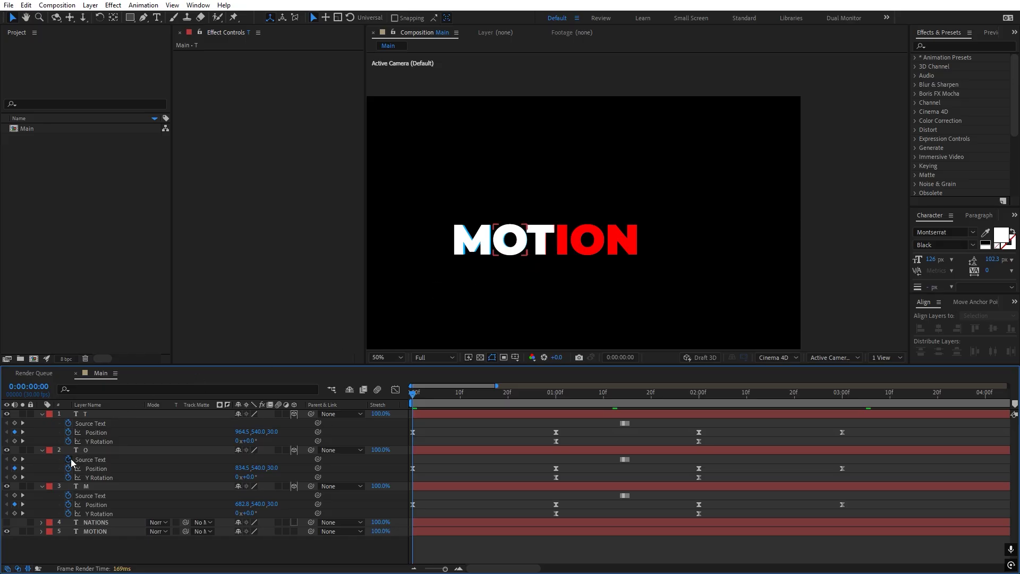
Toggle the NATIONS and MOTION reference words for comparison and leave both hidden
left_click(7, 523)
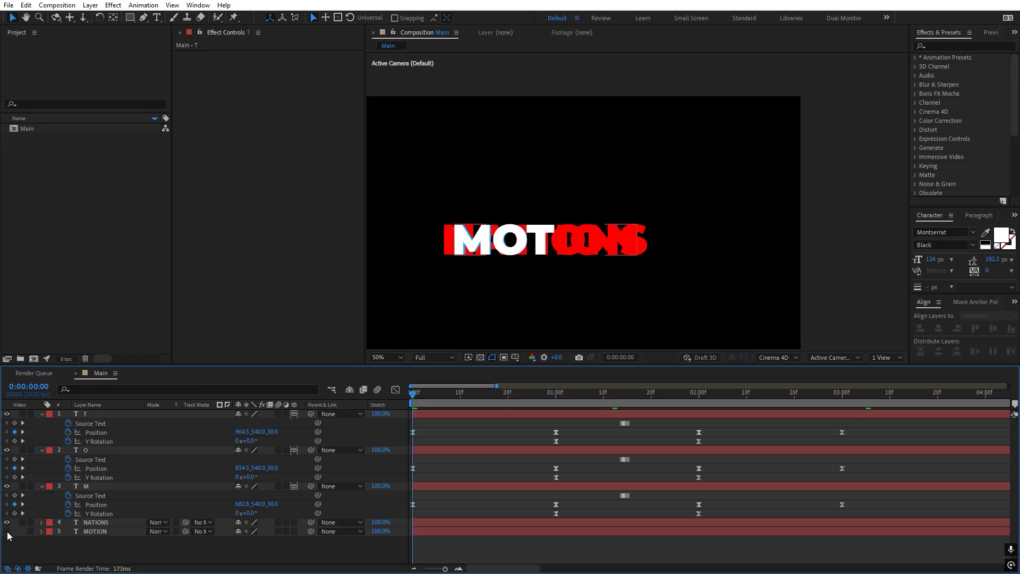
left_click(7, 522)
left_click(7, 531)
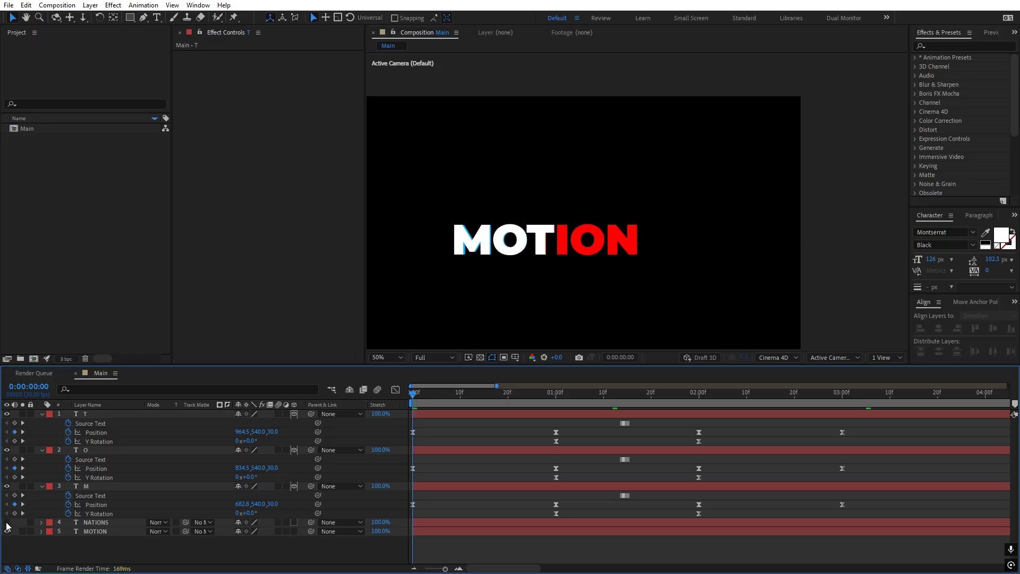
left_click(7, 522)
left_click(7, 531)
left_click(7, 522)
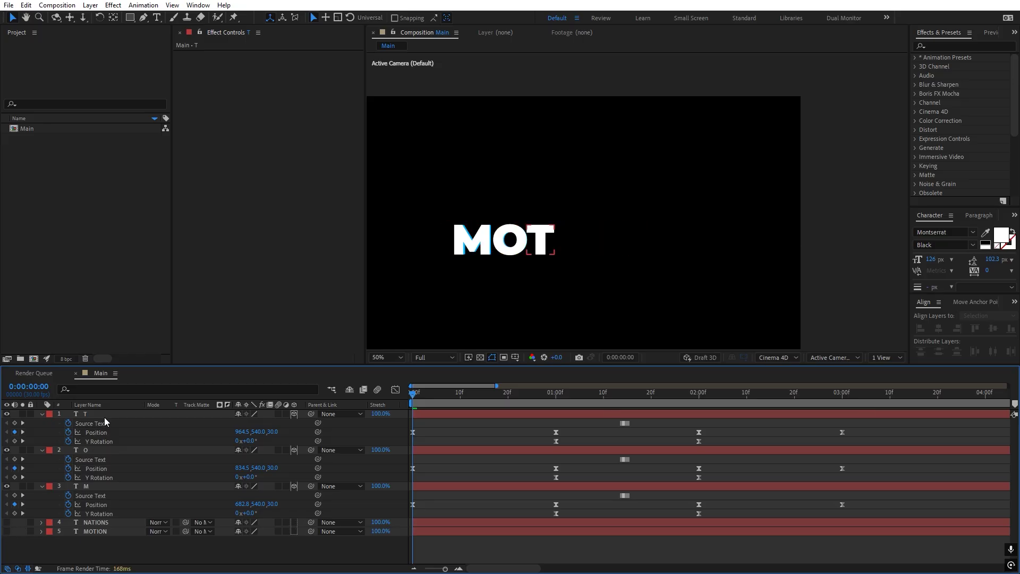
Duplicate the T layer and show the NATIONS reference word
left_click(104, 415)
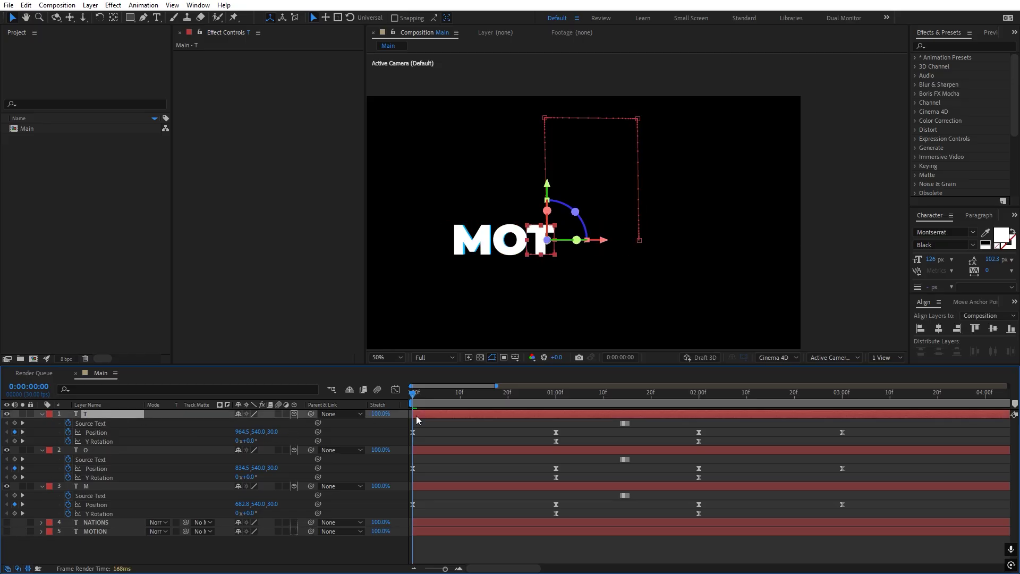
key("ctrl+d")
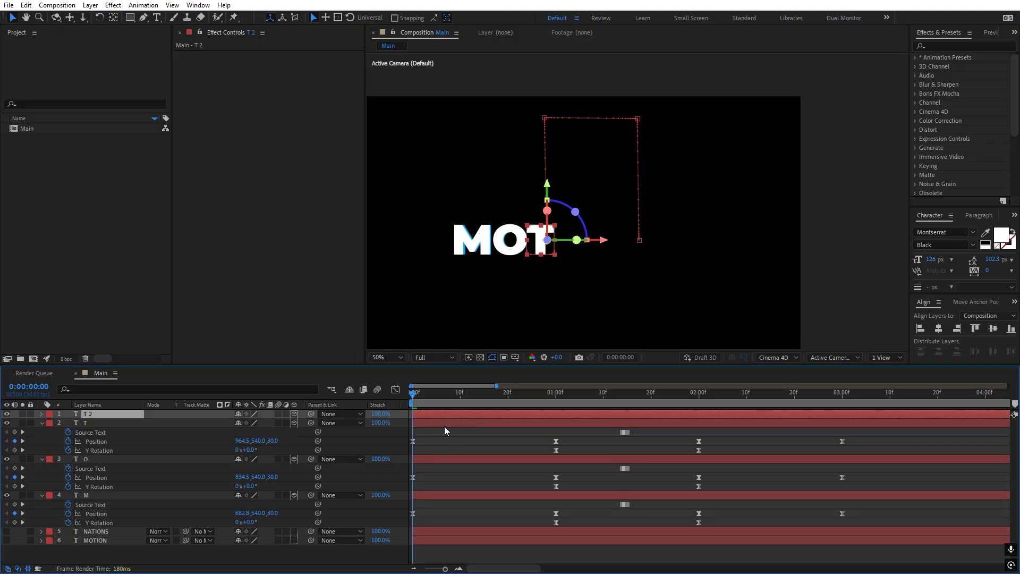
left_click_drag(502, 399, 618, 398)
left_click(7, 530)
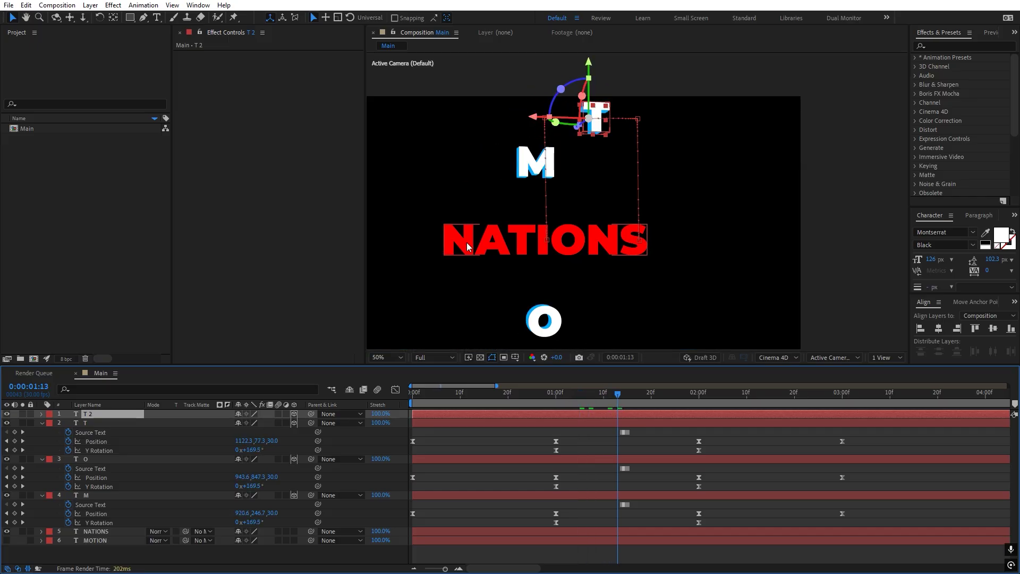
Change the duplicated T layer's letter to N at its second Source Text keyframe, 0:00:01:15
left_click_drag(616, 398, 628, 399)
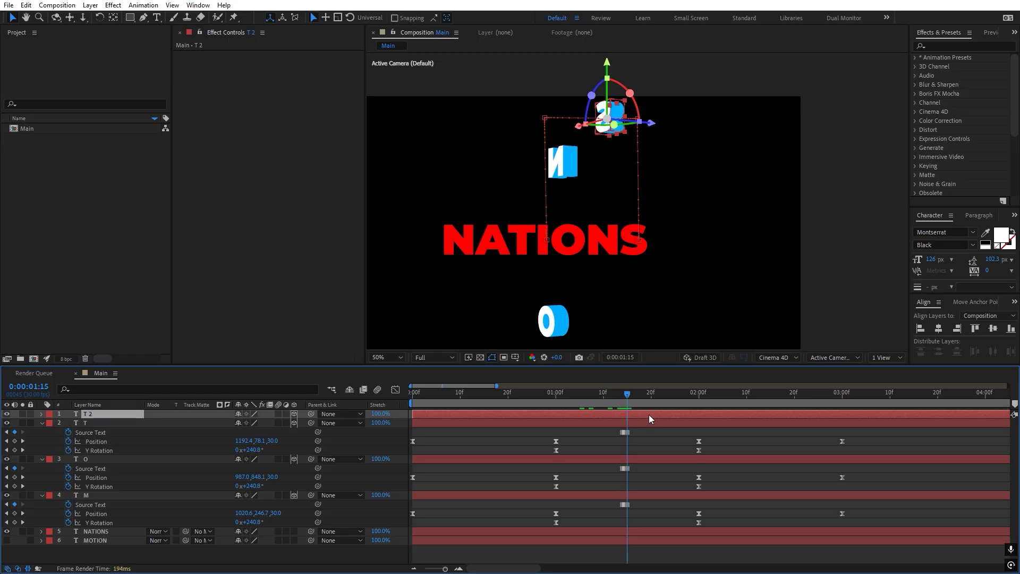
key("ctrl+t")
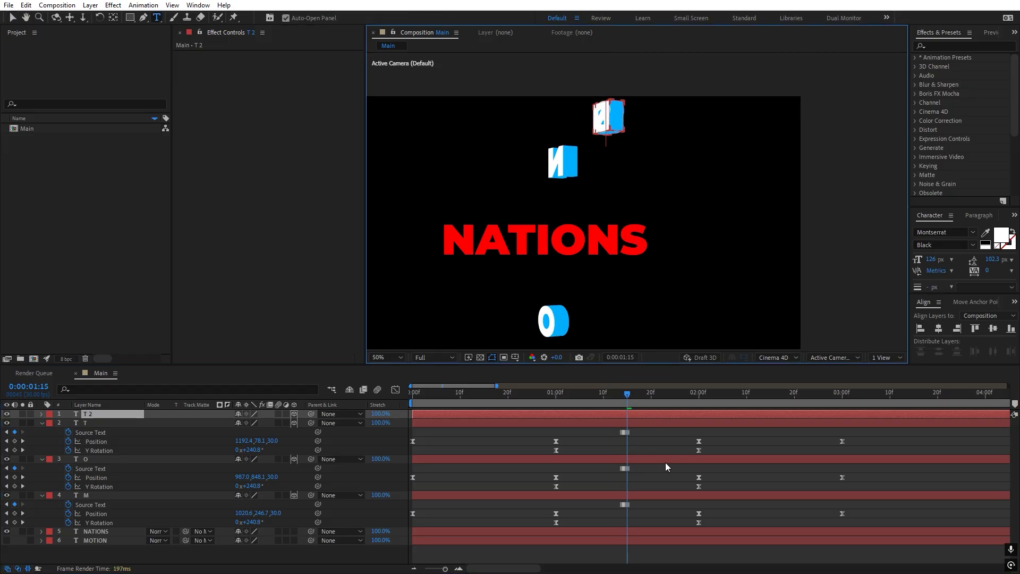
left_click(663, 446)
At 2 seconds, move the duplicated layer's N horizontally until it sits above the first N of NATIONS
left_click(694, 397)
mouse_move(694, 397)
left_mouse_down()
mouse_move(565, 409)
mouse_move(700, 409)
left_mouse_up()
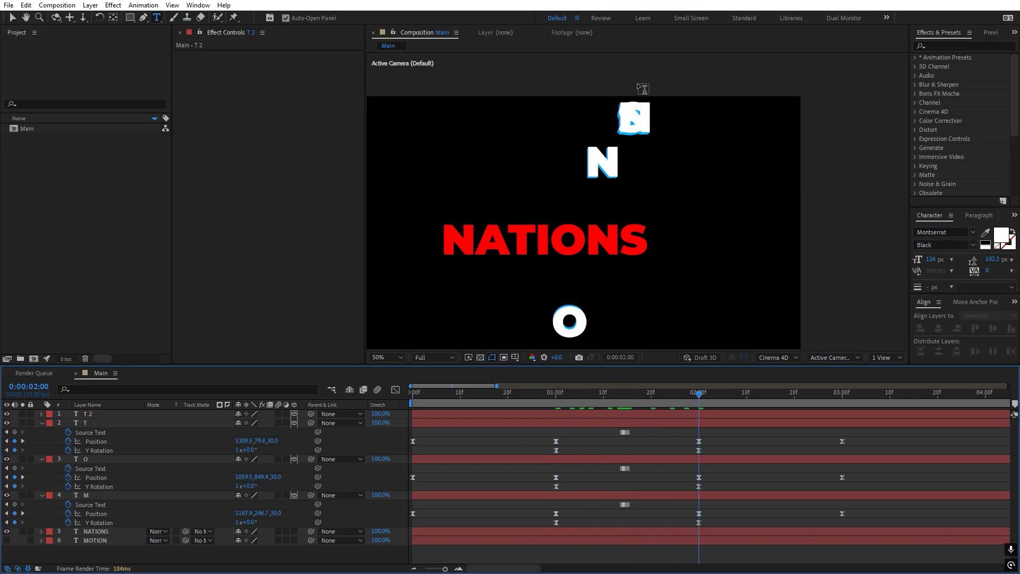
key("v")
left_click(640, 117)
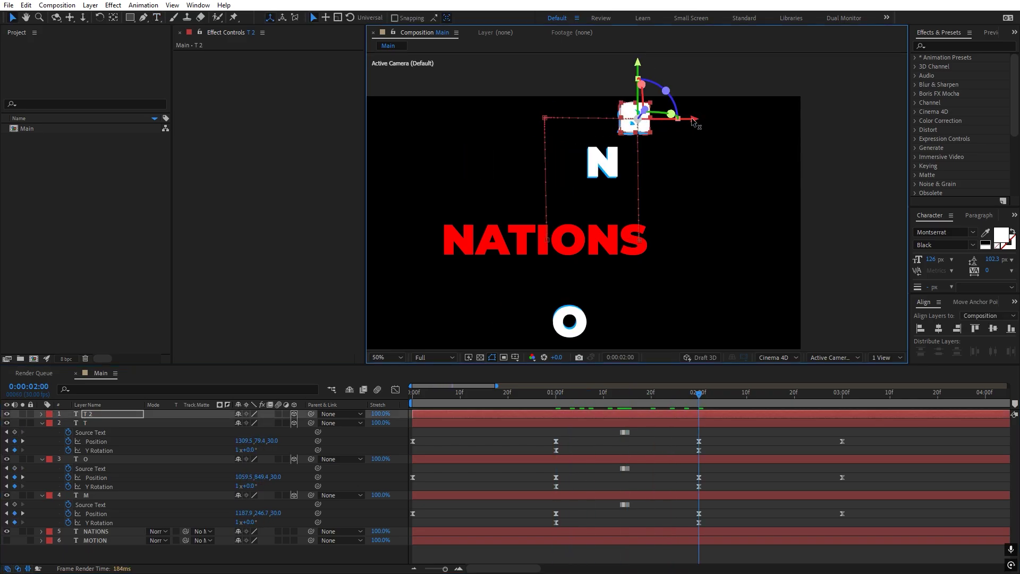
left_click_drag(692, 121, 511, 120)
At 3 seconds, place the duplicated layer's N over the first N of NATIONS and deselect it
left_click_drag(796, 401, 842, 400)
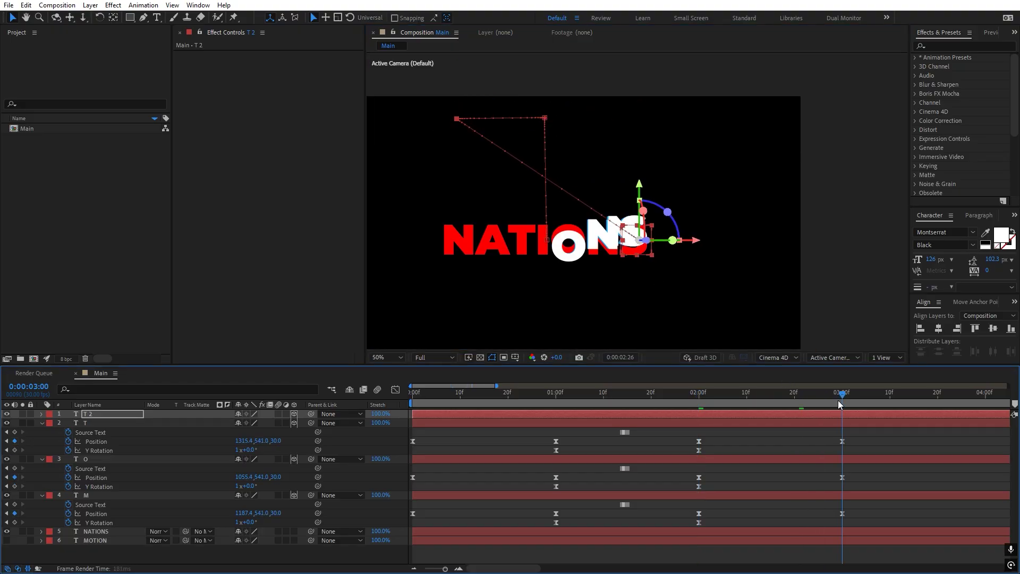
left_click_drag(694, 243, 514, 248)
scroll(471, 216, "up", 2)
scroll(598, 157, "down", 2)
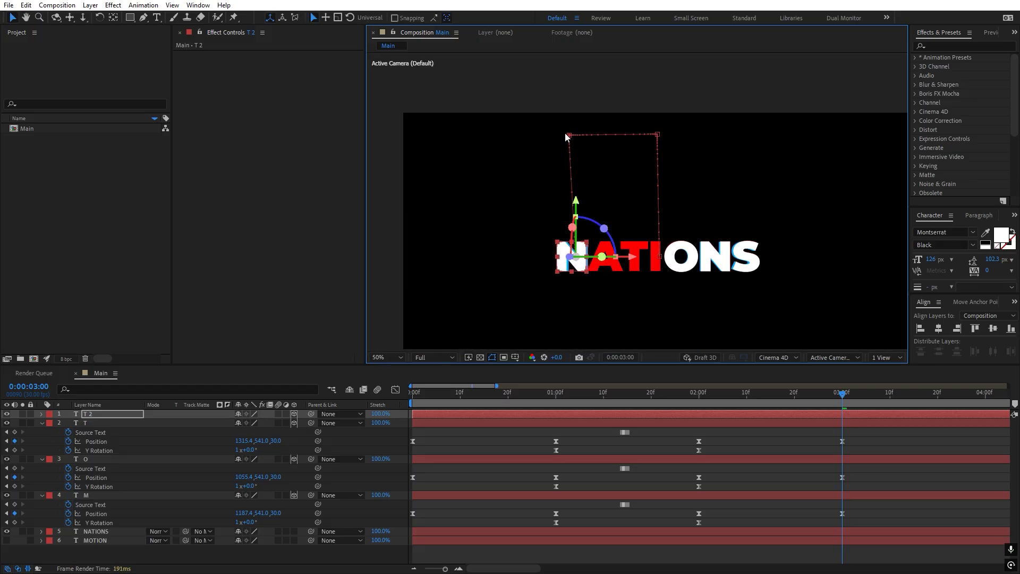
left_click(772, 446)
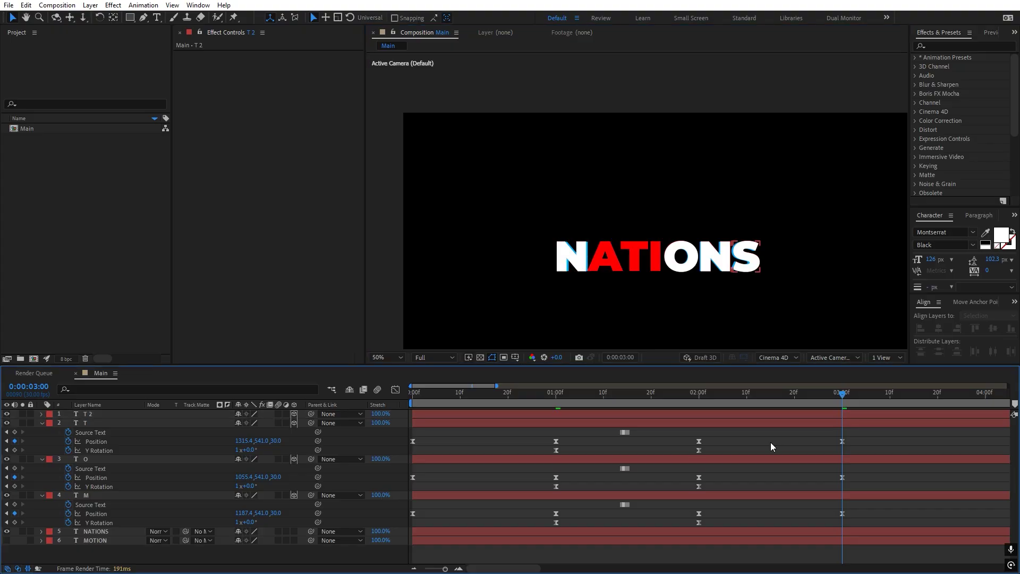
Preview the four-letter animation from the first frame
left_click(785, 395)
key("Home")
key("space")
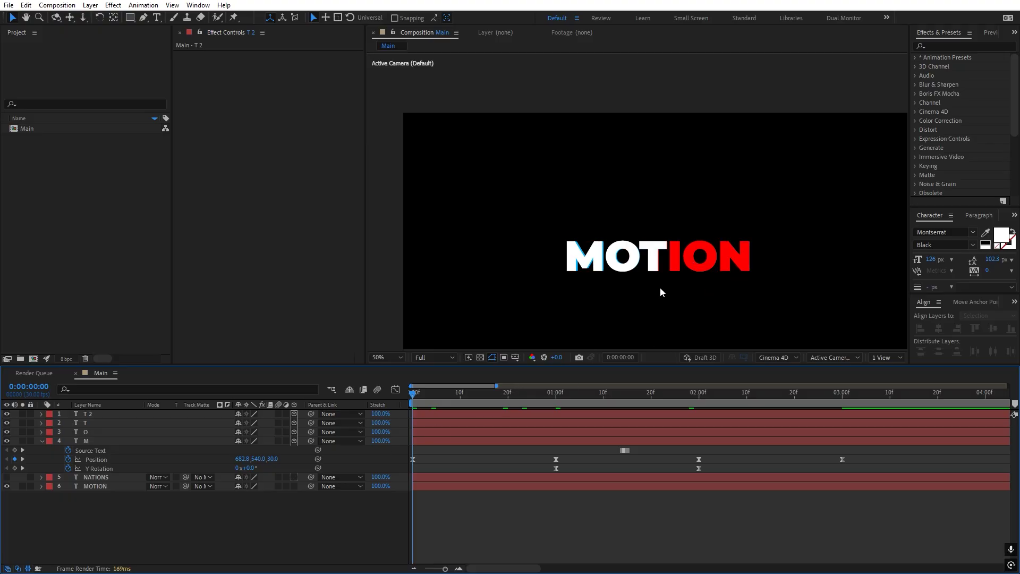
Show NATIONS instead of MOTION and check the letters against it at 0:00:03:08 and at the first frame
left_click(7, 486)
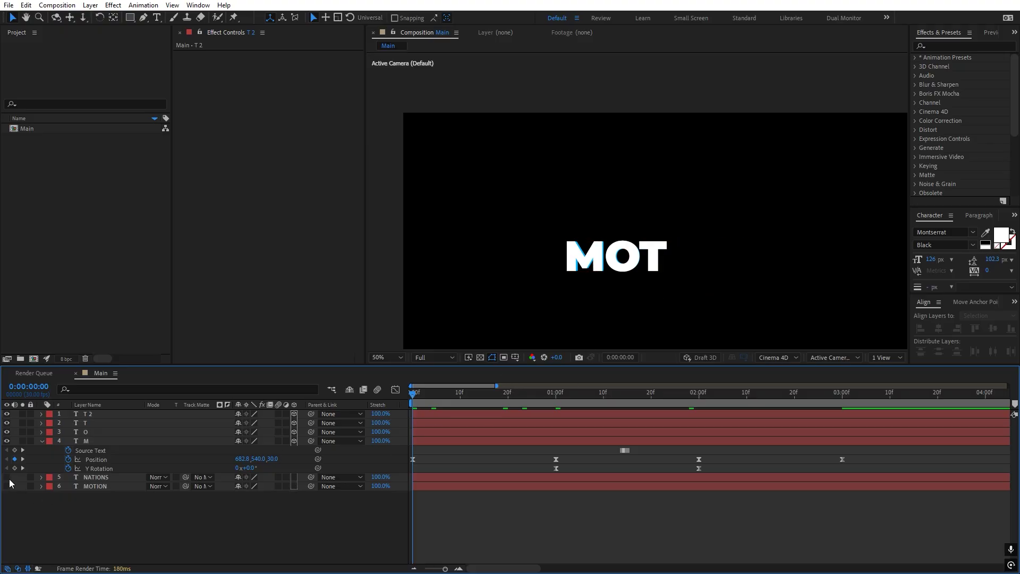
left_click(7, 476)
left_click_drag(607, 405, 881, 404)
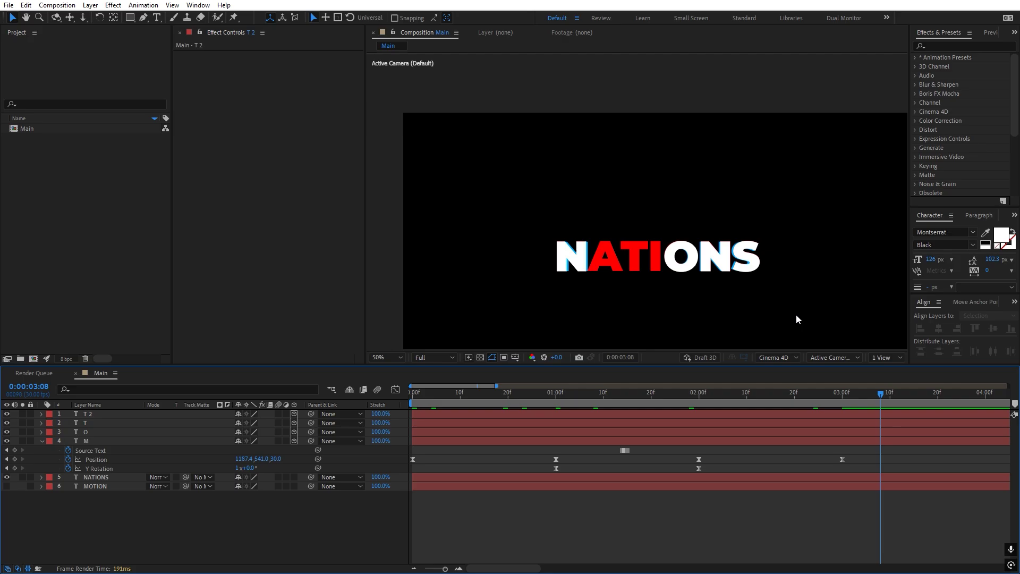
key("Home")
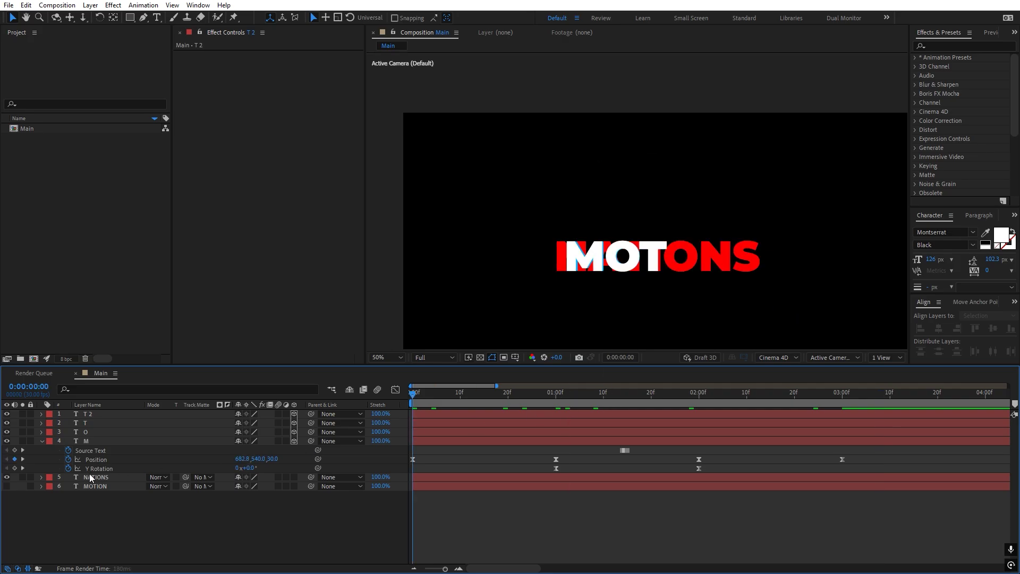
Play through the completed MOTION-to-NATIONS animation with all seven letter layers
left_click(861, 400)
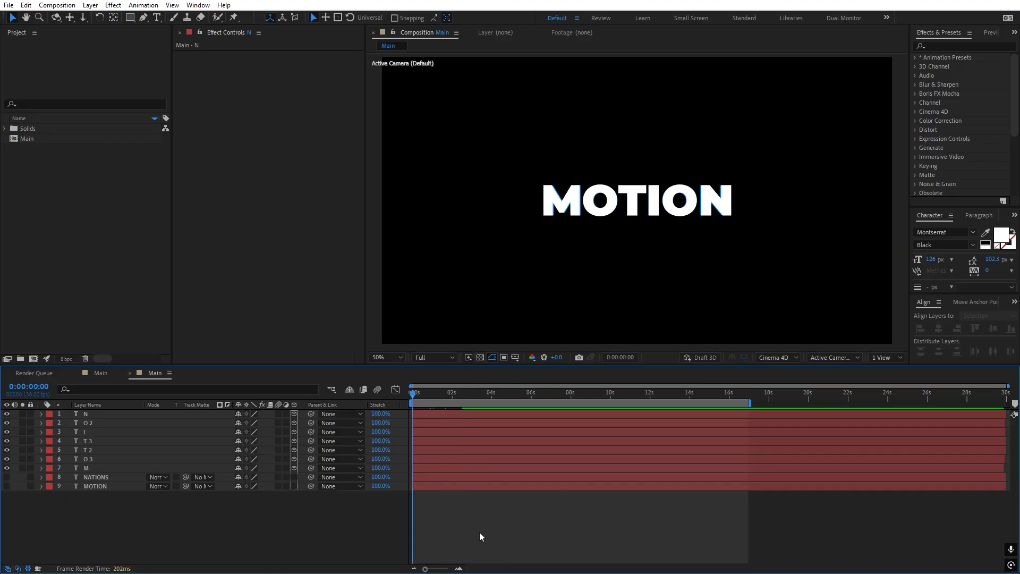
key("space")
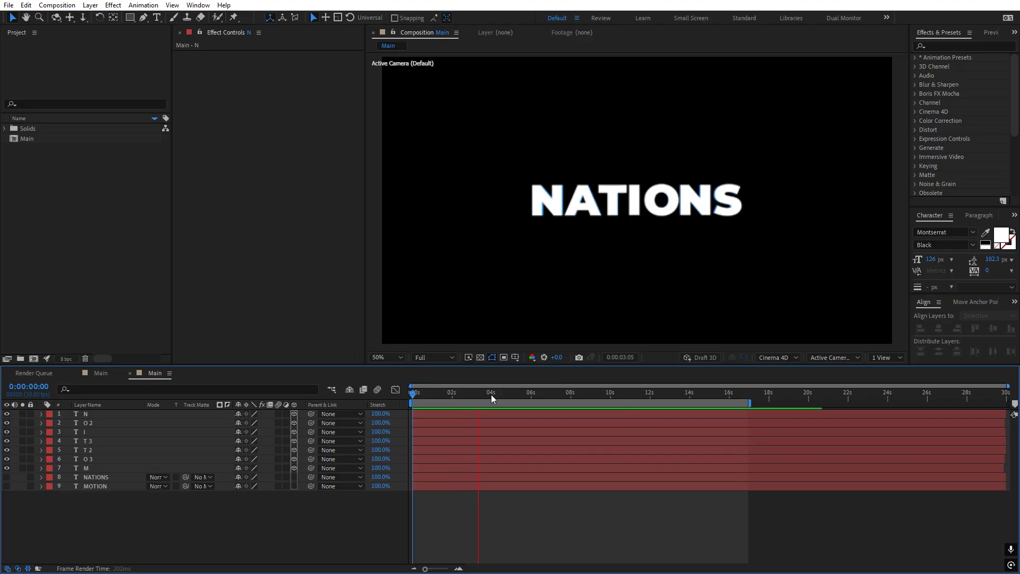
key("space")
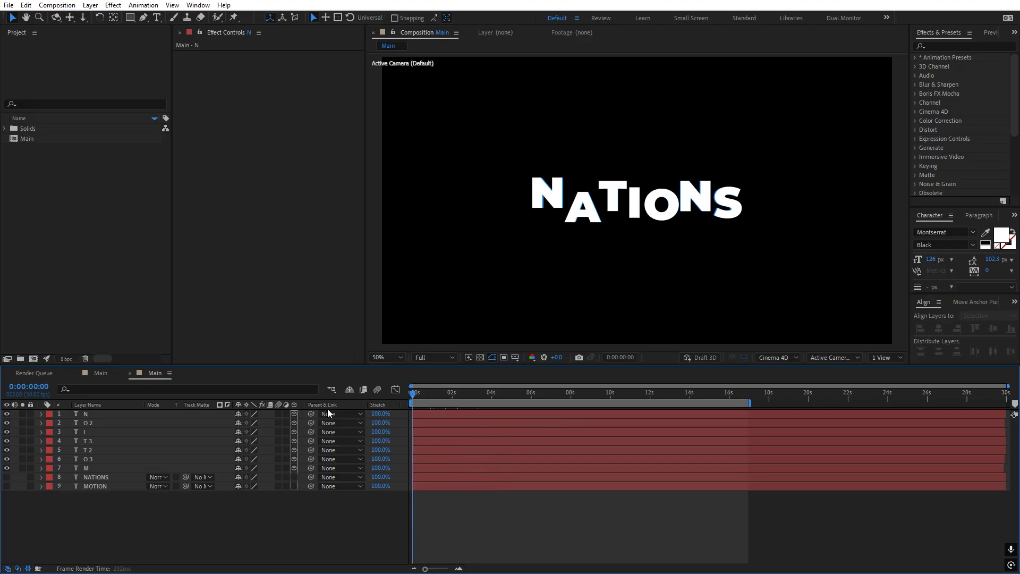
Zoom into the timeline and stagger the seven letter layers, from M up to N, at irregular start offsets of about 1 to 16 frames
left_click(92, 469)
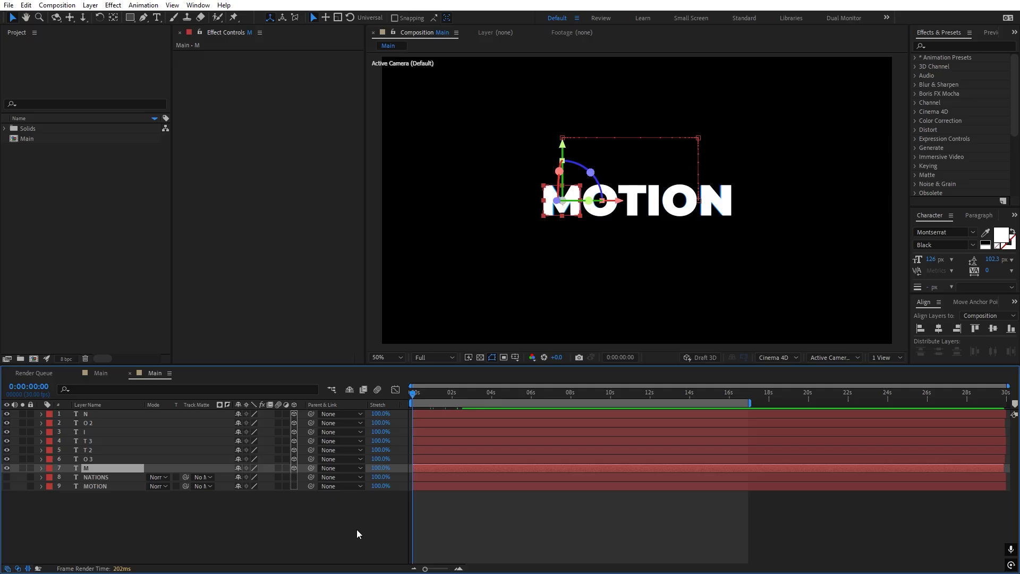
left_click_drag(424, 568, 444, 568)
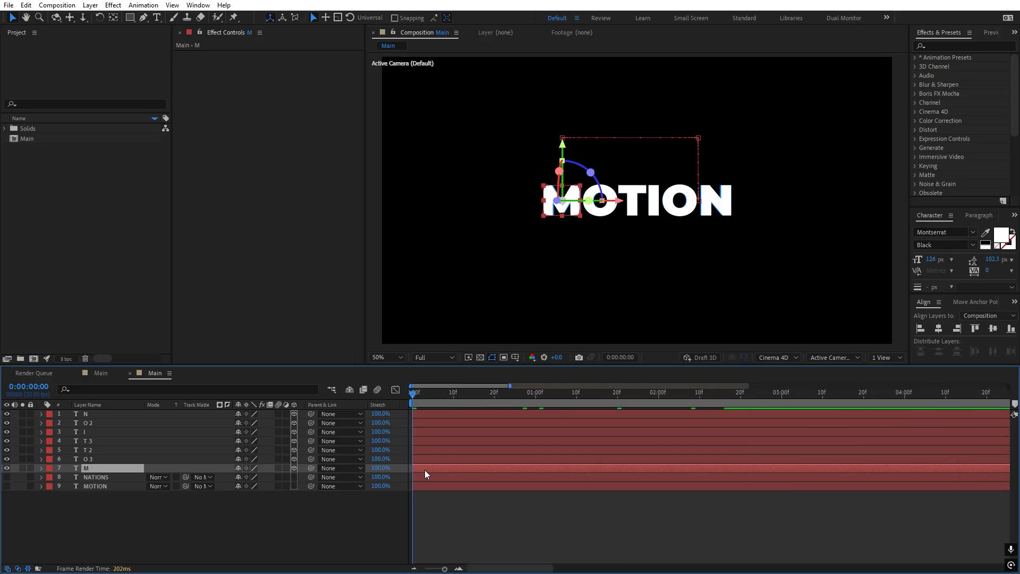
left_click_drag(425, 469, 528, 436)
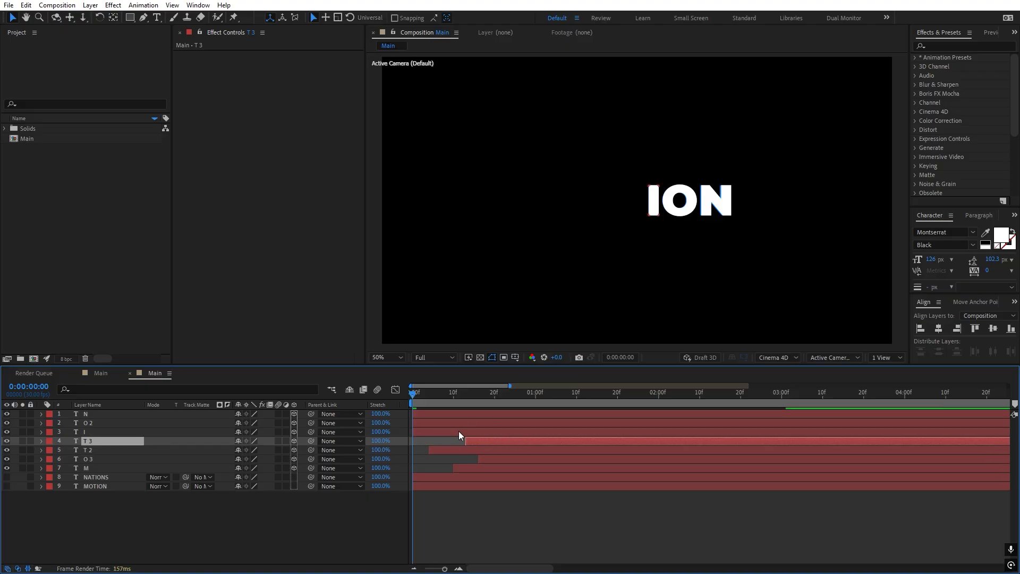
left_click_drag(458, 431, 488, 413)
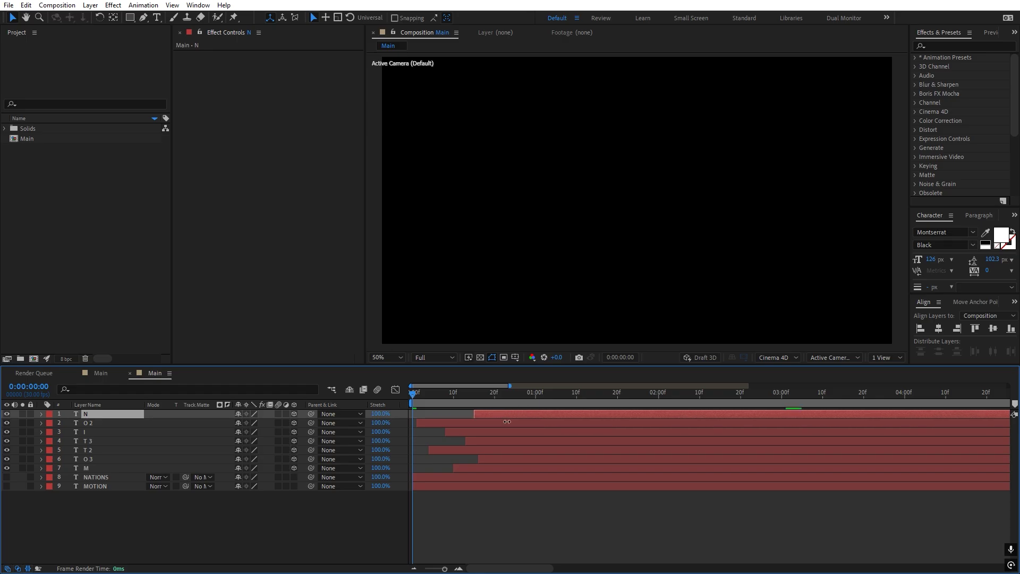
Extend the in points of all seven staggered letter layers back to the first frame
left_click(467, 468)
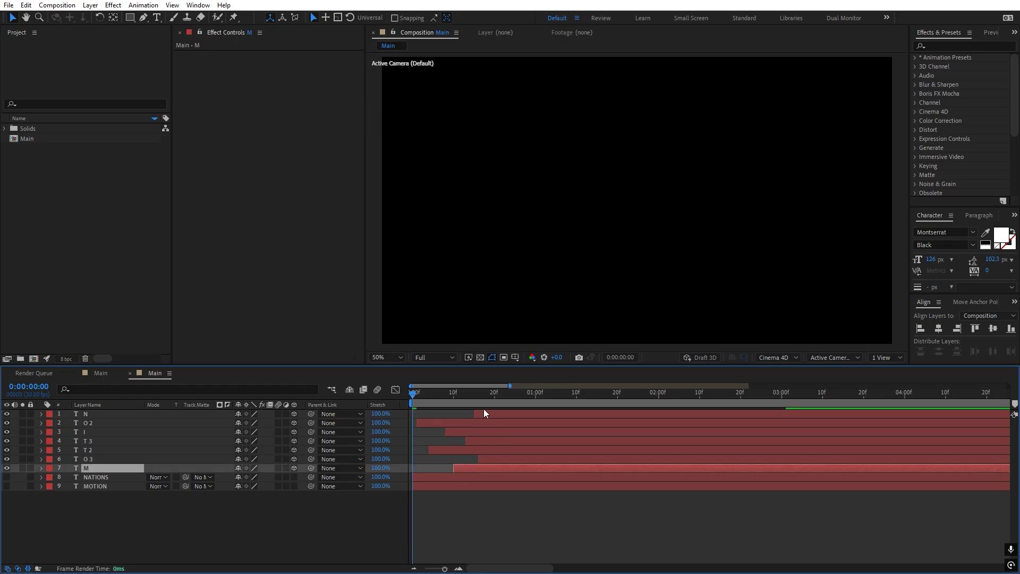
left_click(486, 415, "shift")
key("alt+bracketleft")
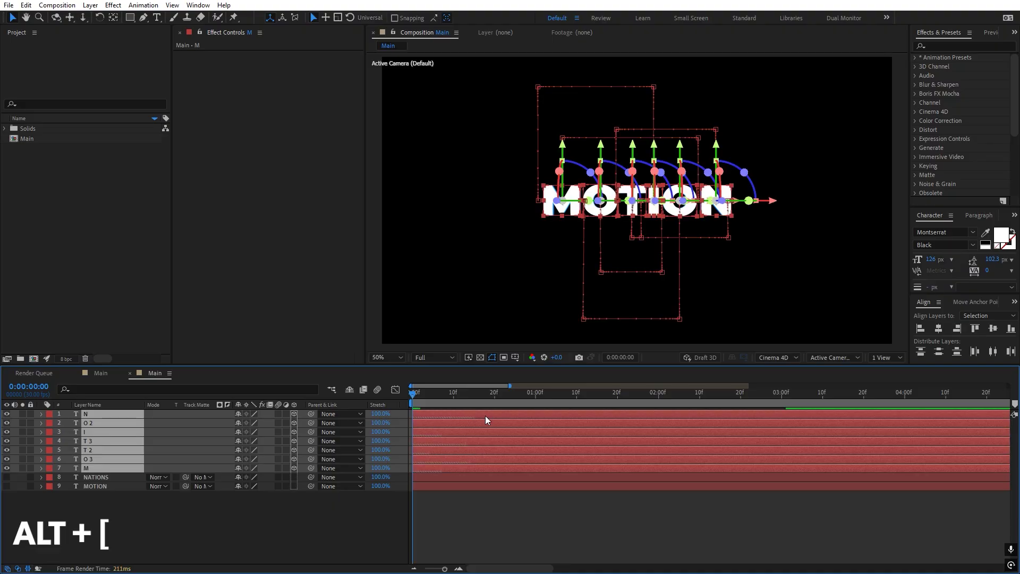
Deselect the letter layers and preview the staggered animation from the first frame
left_click(502, 528)
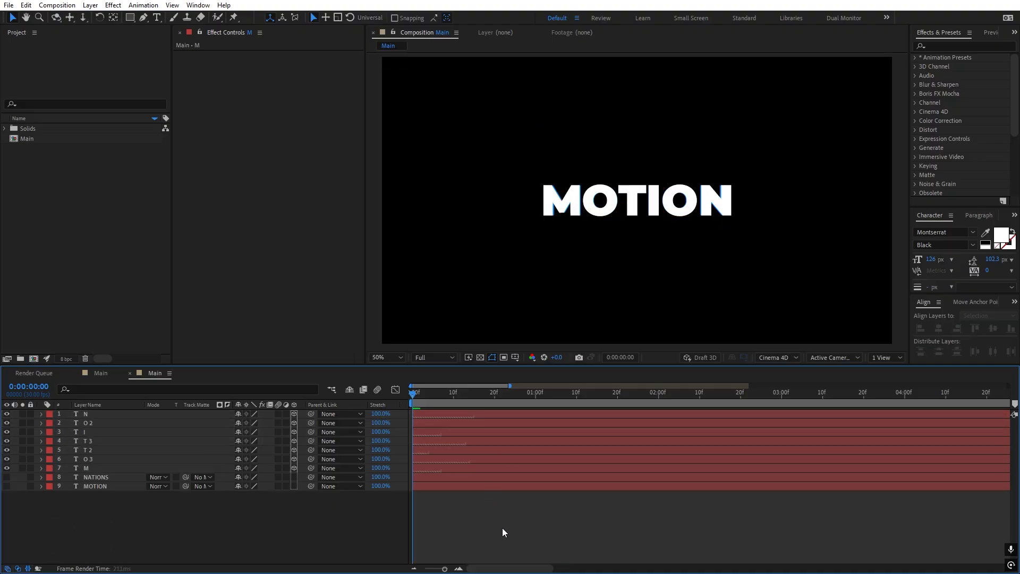
key("space")
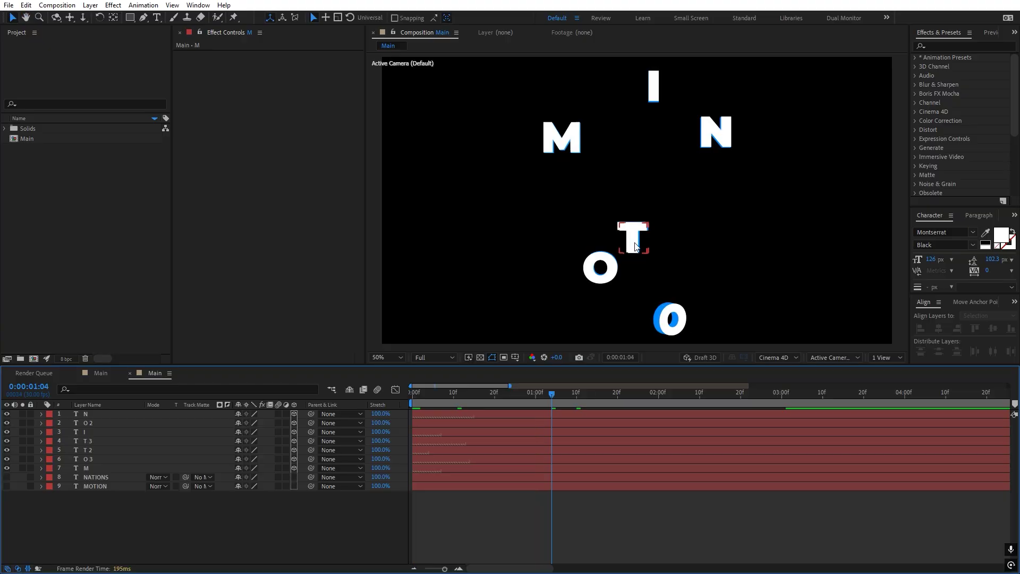
Reveal the keyframes of the T 2 and T 3 layers and shift T 3 earlier so its keyframes line up with those of T 2
left_click(641, 243)
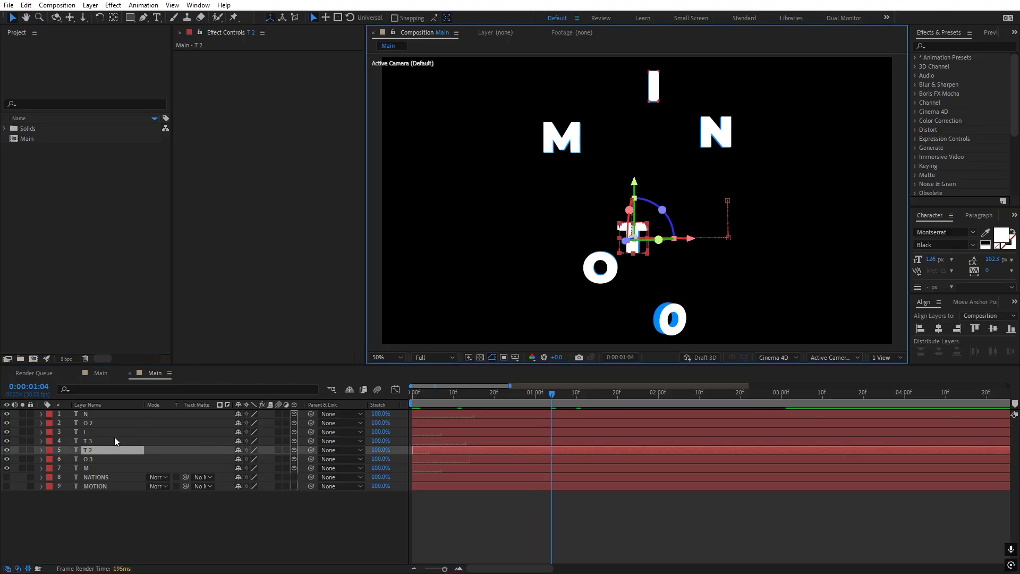
left_click(97, 441)
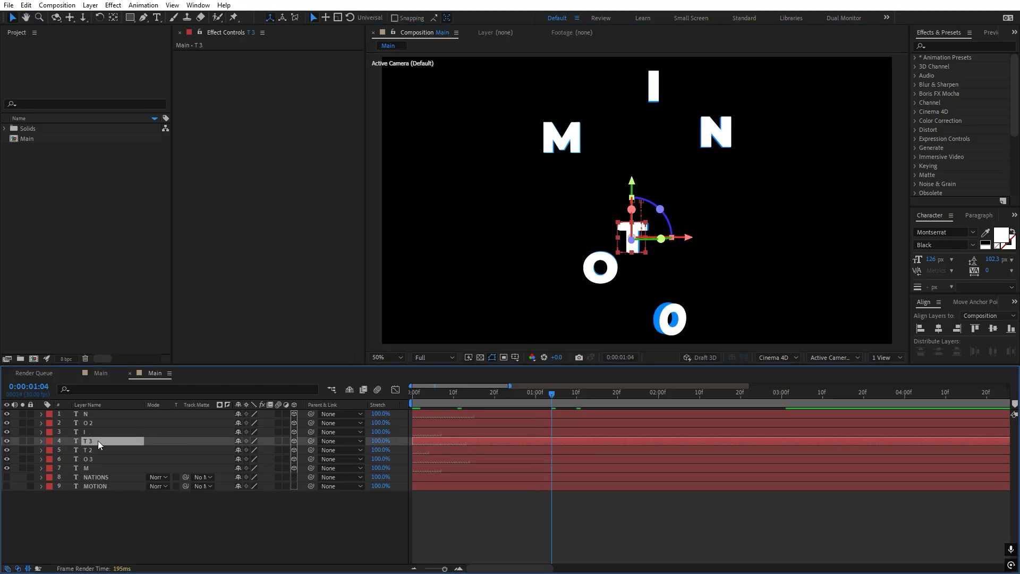
left_click(451, 448)
key("u")
left_click(449, 444)
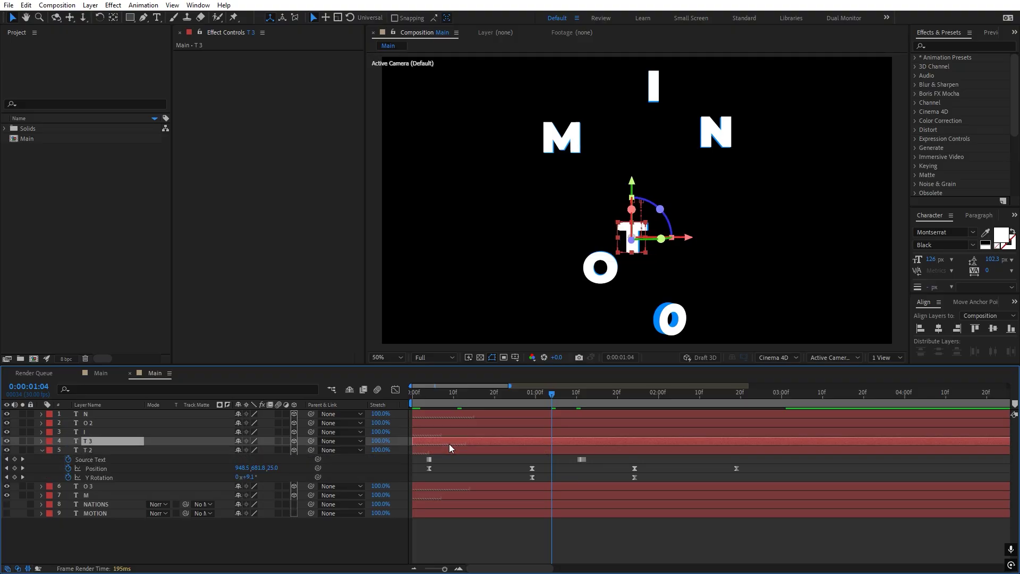
key("u")
left_click(446, 446)
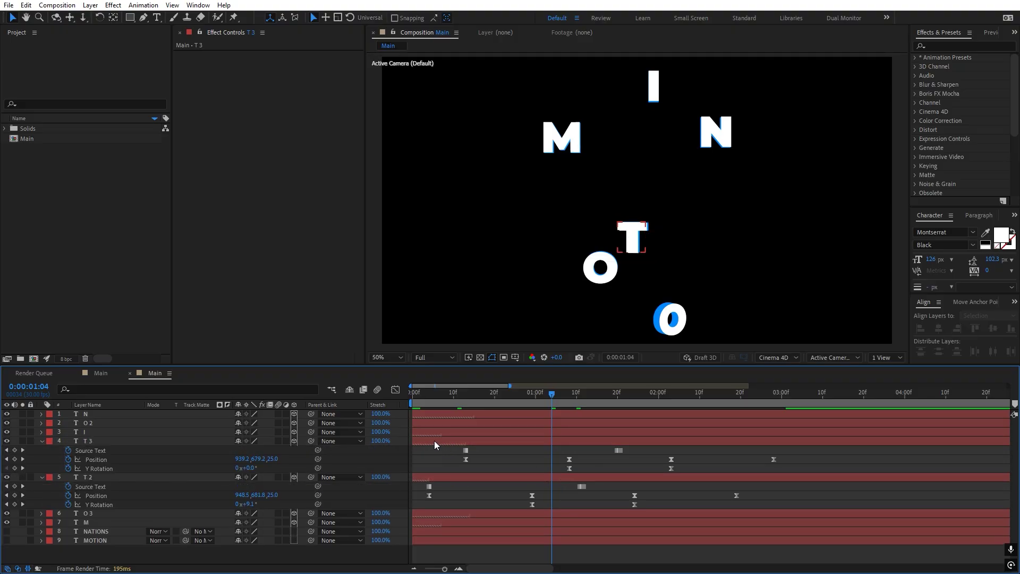
left_click_drag(435, 441, 398, 445)
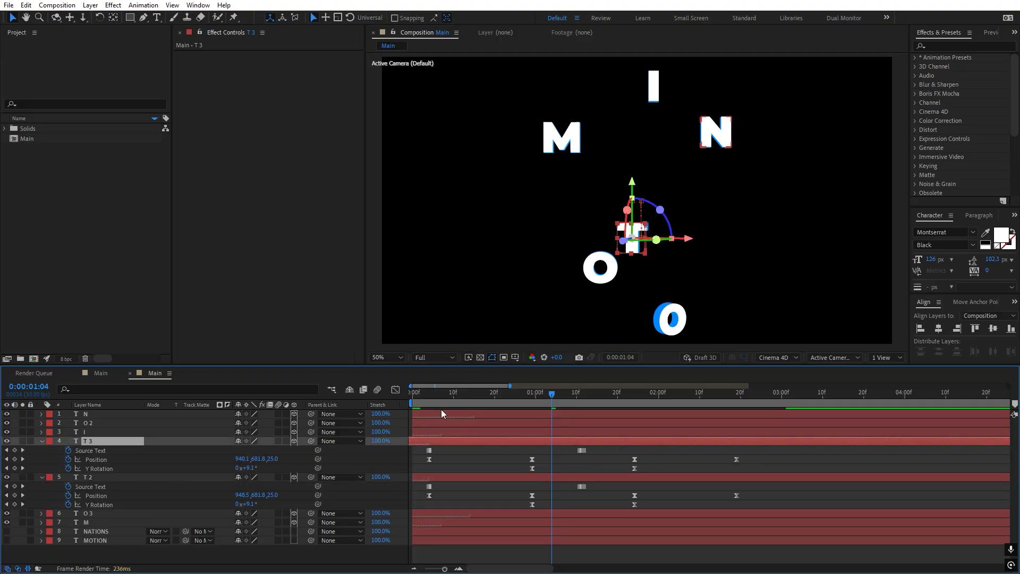
Play the animation from the first frame through to NATIONS, and scrub the zoomed-out timeline to 0:00:08:15
key("space")
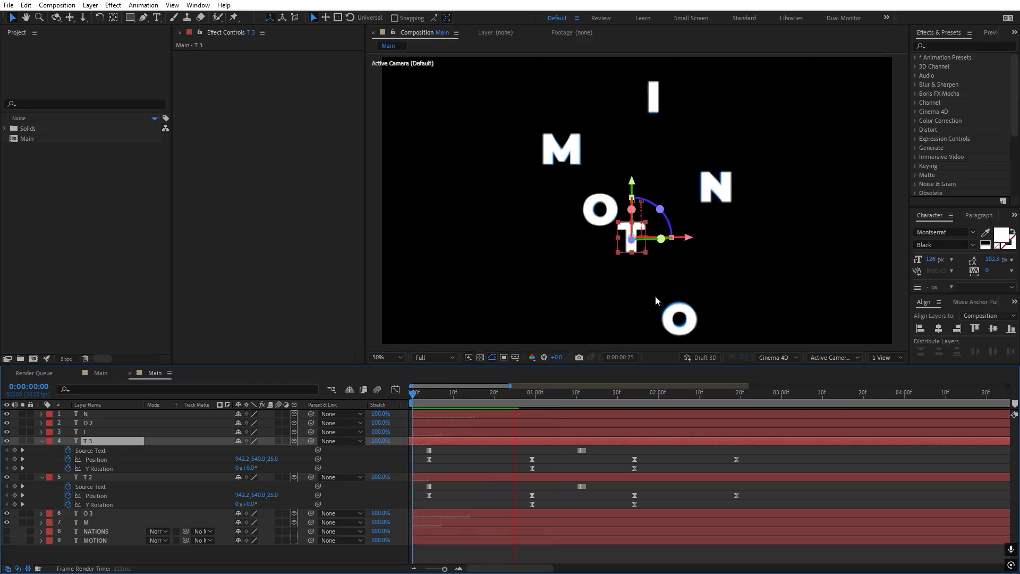
left_click(815, 461)
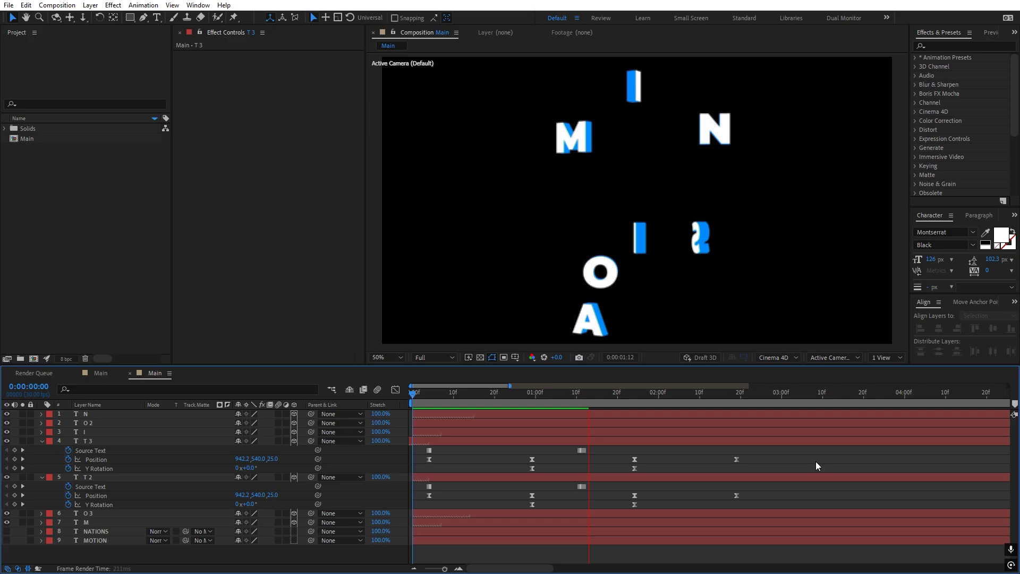
key("space")
key("space")
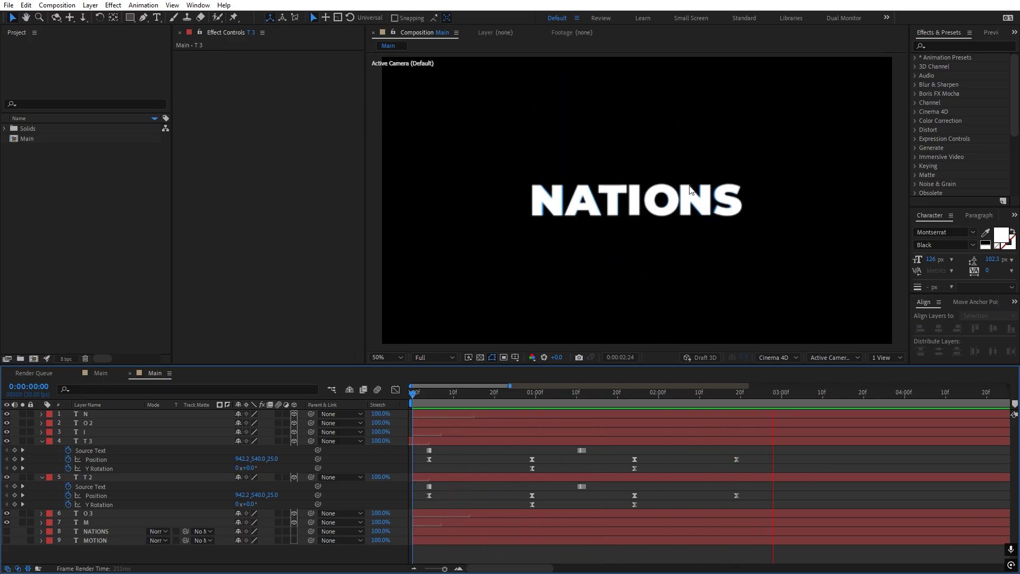
key("space")
key(";")
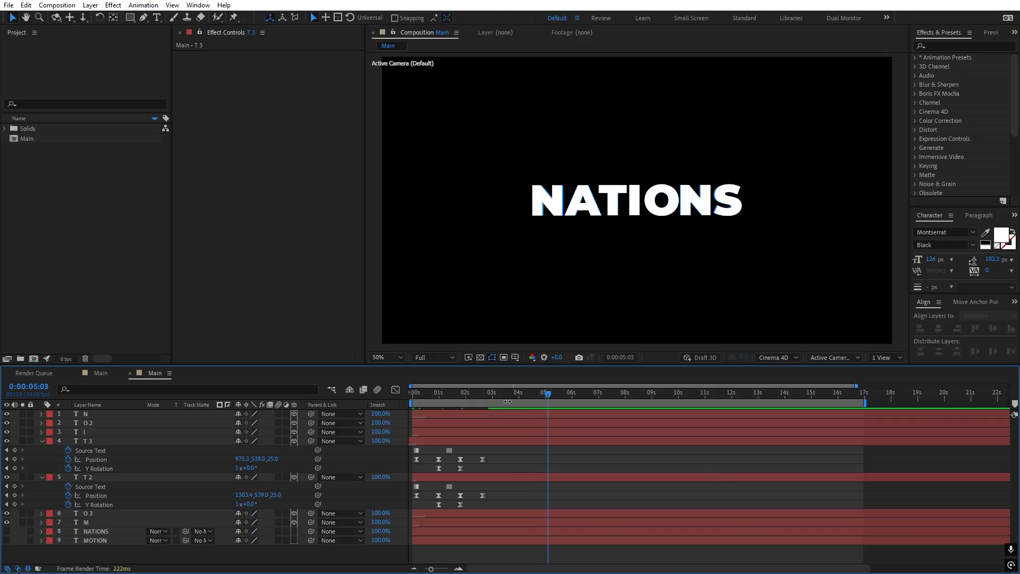
left_click_drag(505, 393, 638, 395)
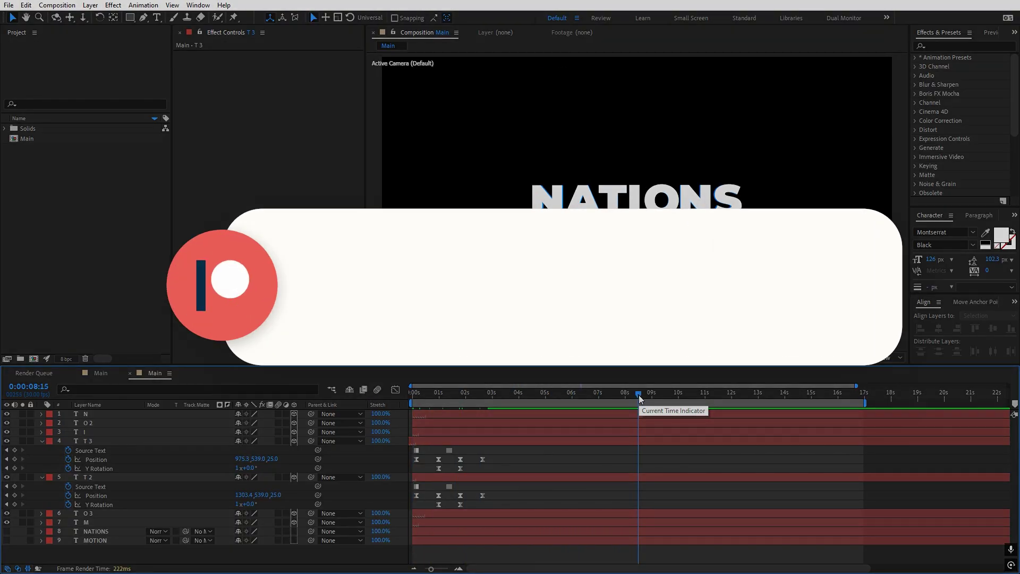